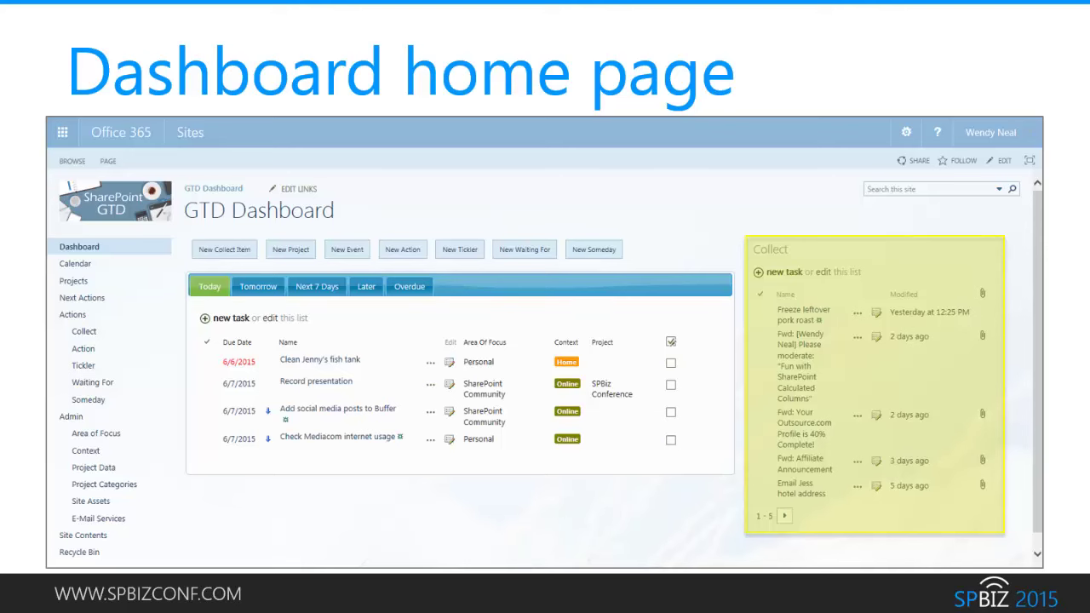
key("Right")
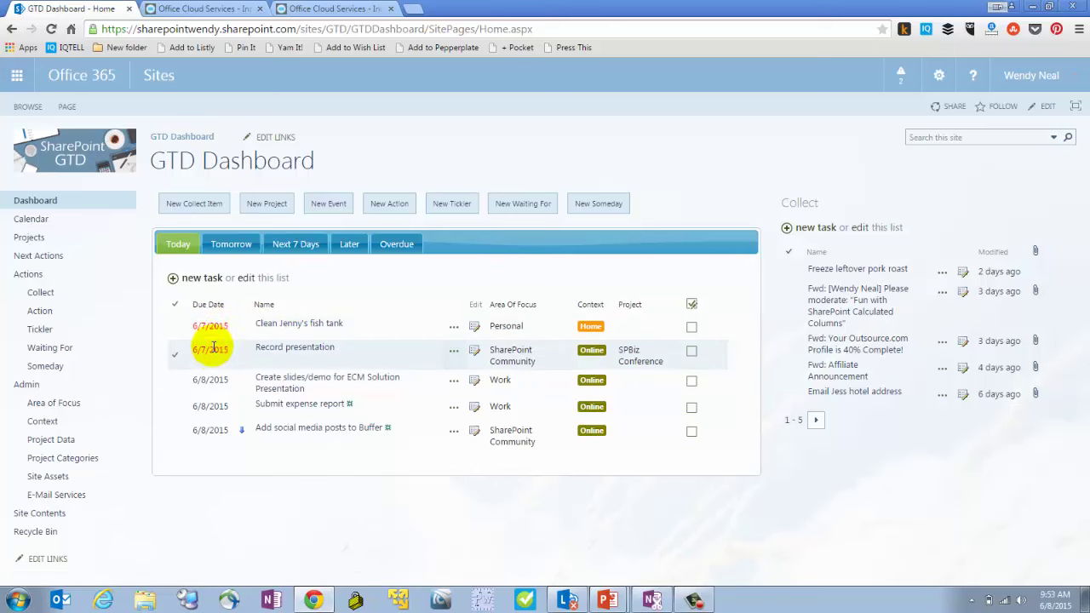
Review the dashboard's Tomorrow, Next 7 Days, Later and Overdue task lists, ending back on Today
left_click(232, 244)
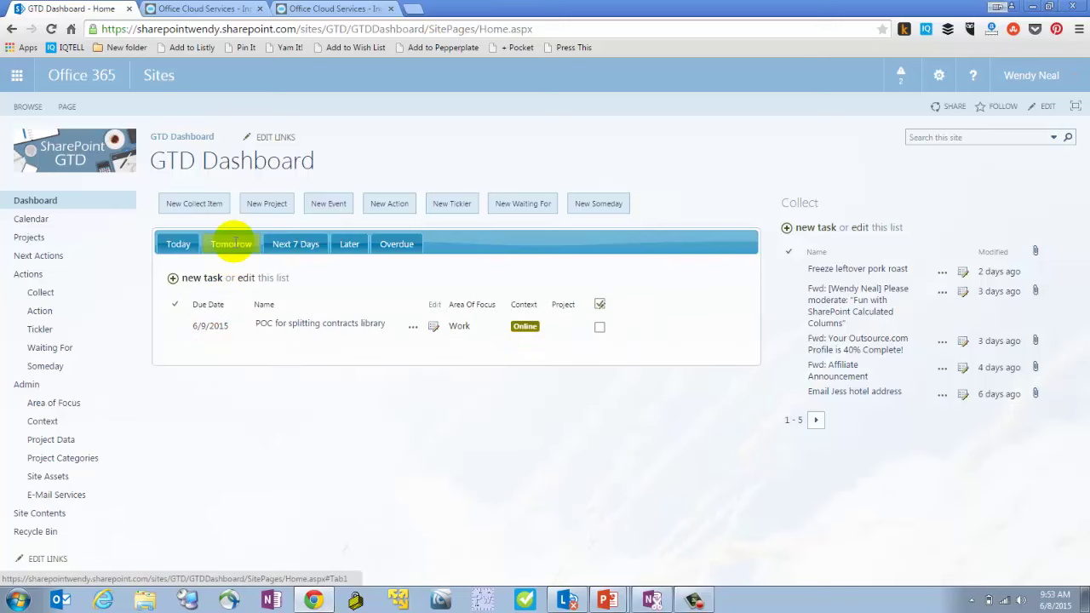
left_click(294, 243)
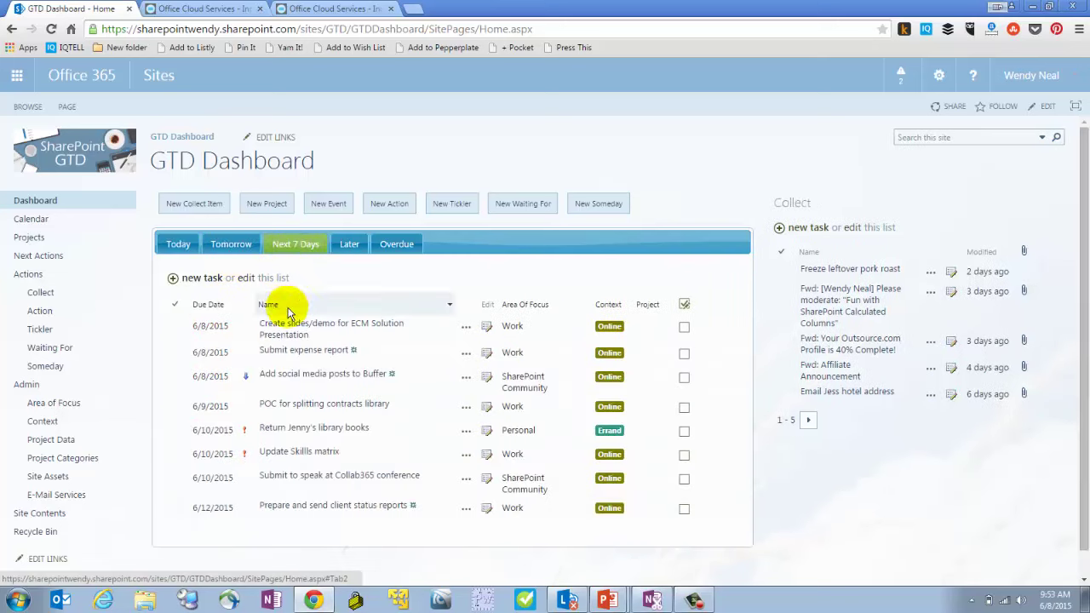
left_click(348, 243)
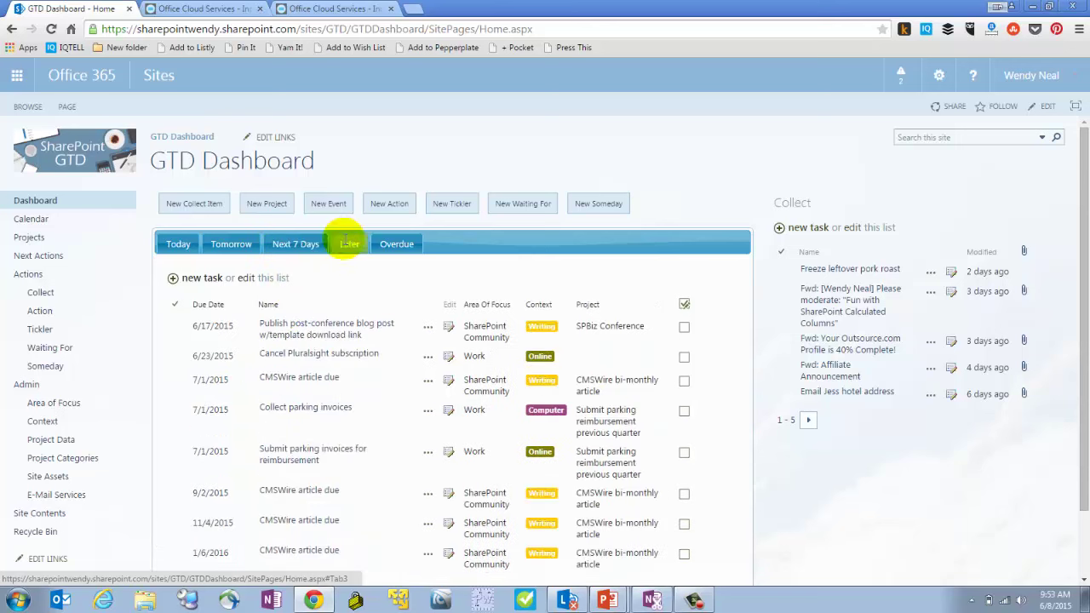
scroll(329, 335, "down", 2)
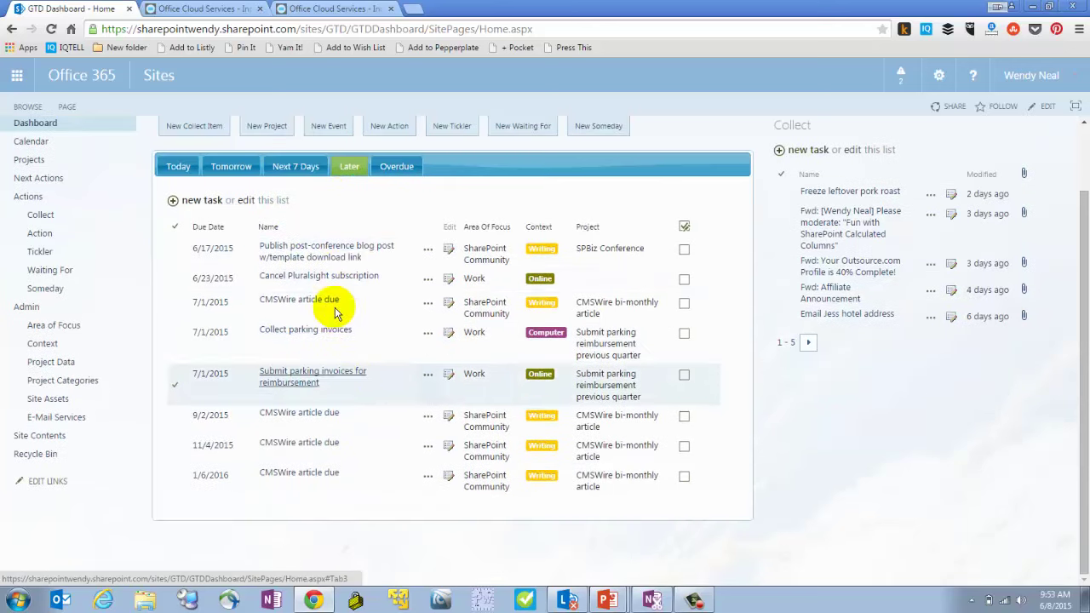
scroll(335, 313, "up", 2)
left_click(394, 243)
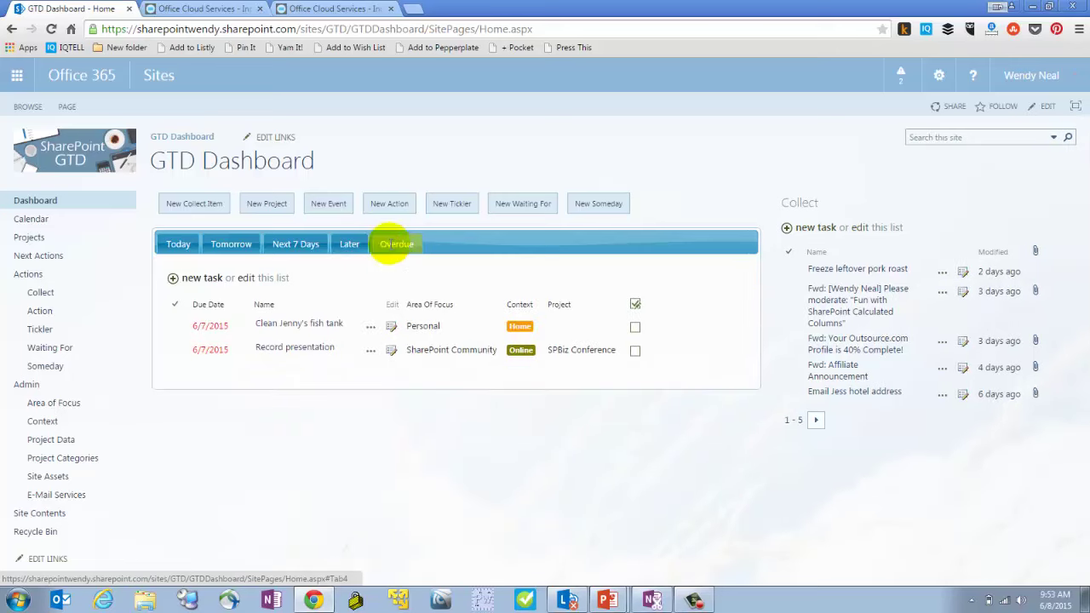
left_click(178, 247)
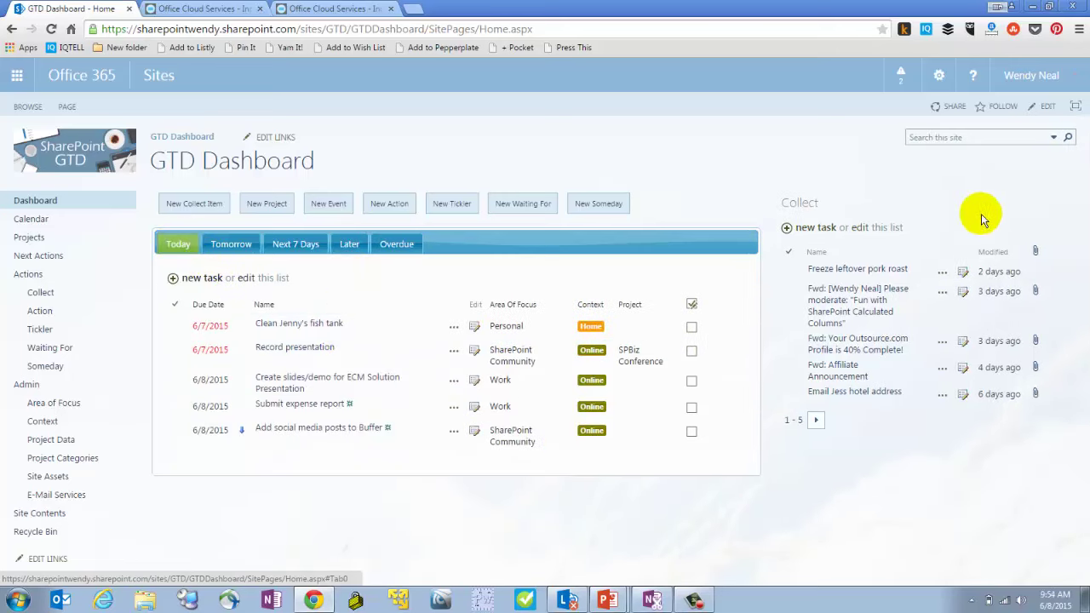
Page forward through the dashboard's Collect list and return to its first page
left_click(815, 422)
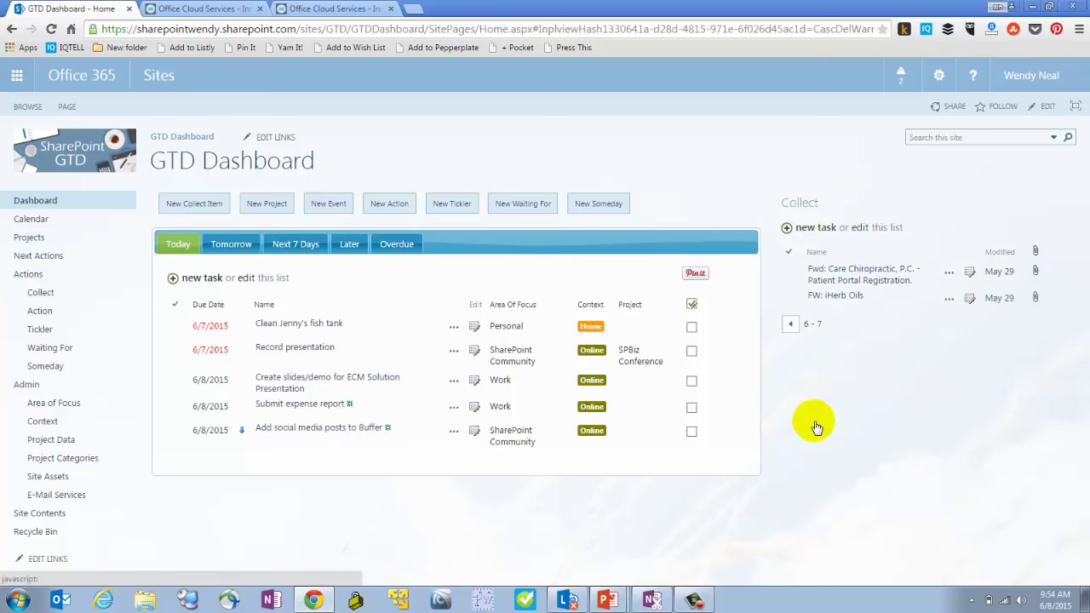
left_click(791, 324)
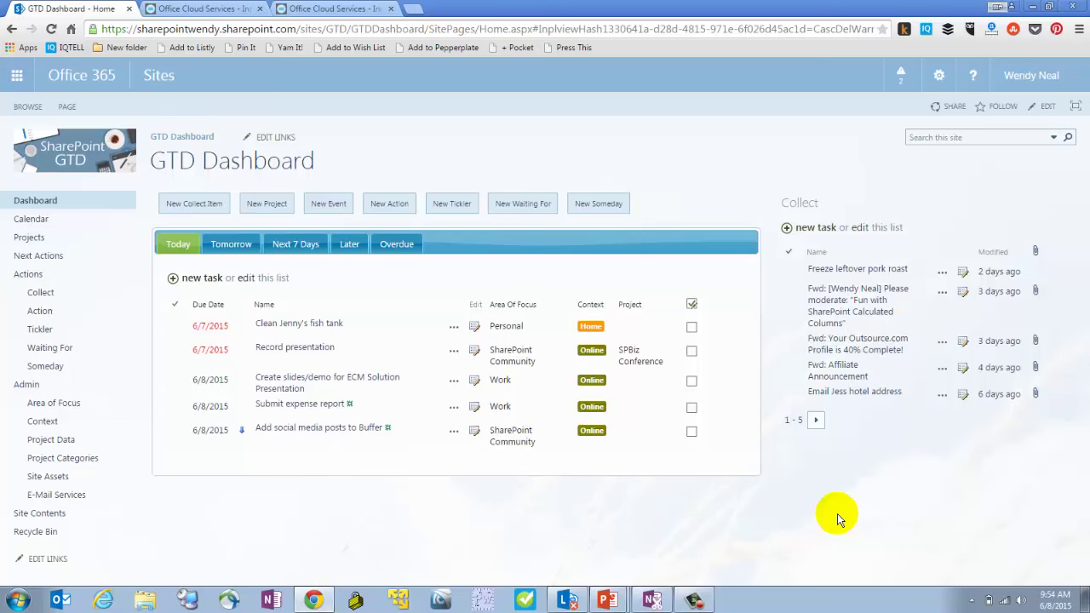
Open the Area of Focus list from the site contents and close the alerts notice
left_click(47, 517)
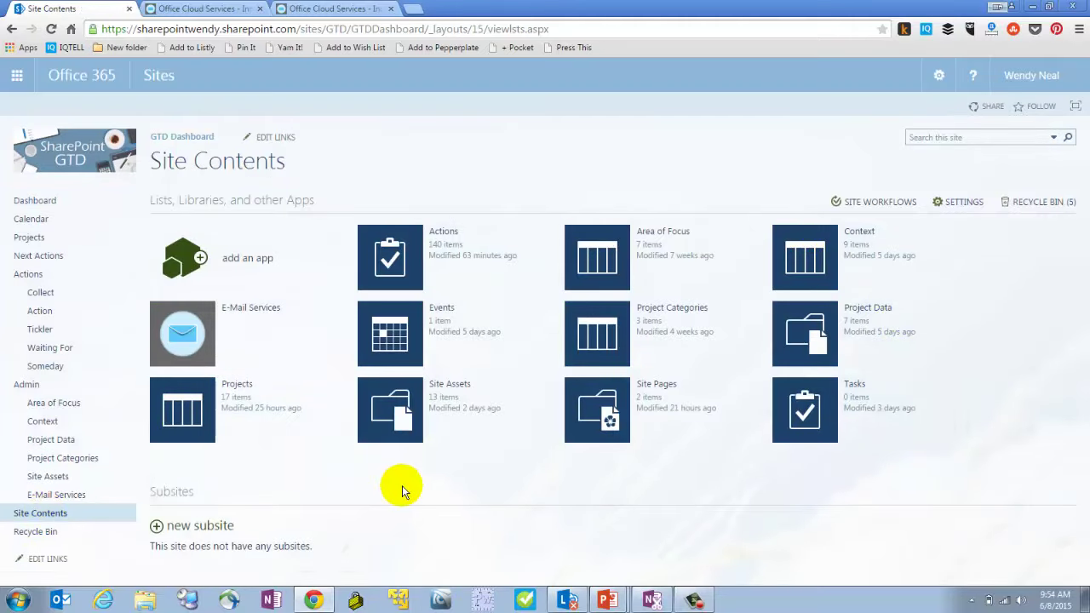
left_click(670, 233)
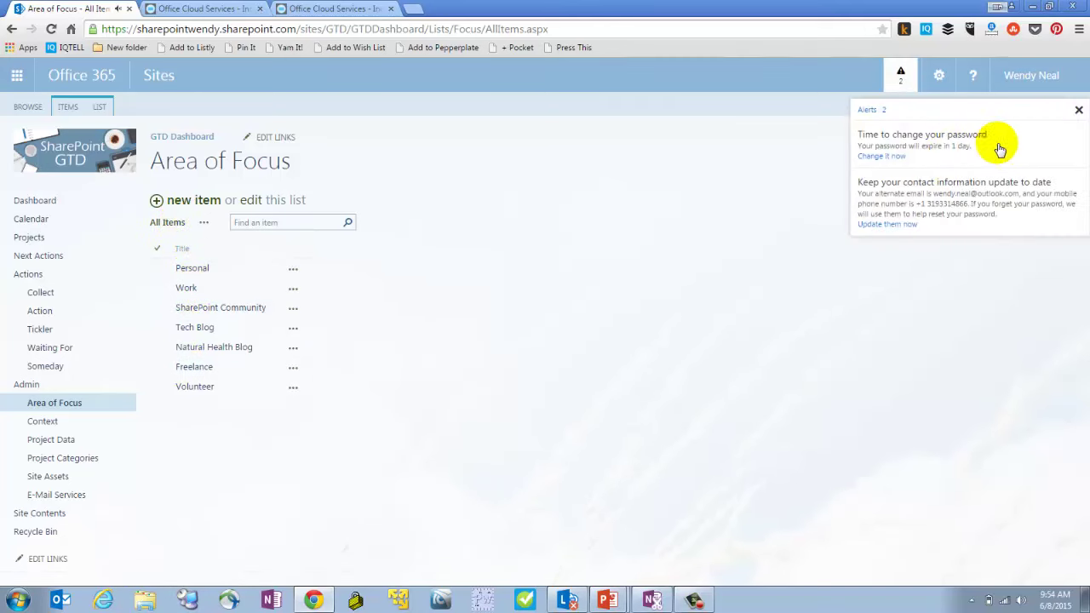
left_click(1077, 110)
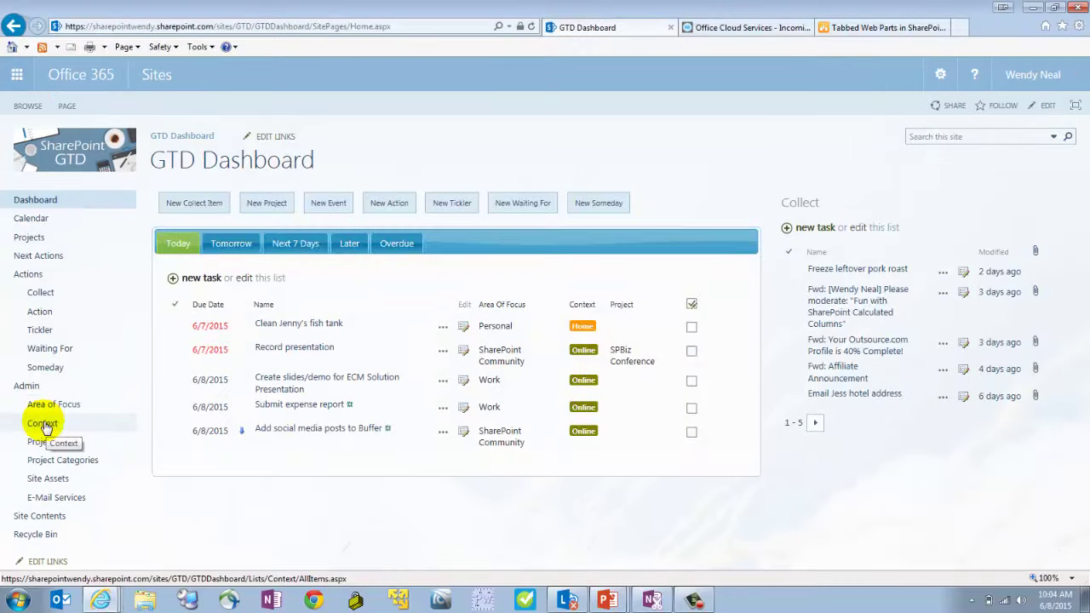
Examine the color codes in the Context list and compare them with the context labels on the dashboard
left_click(42, 424)
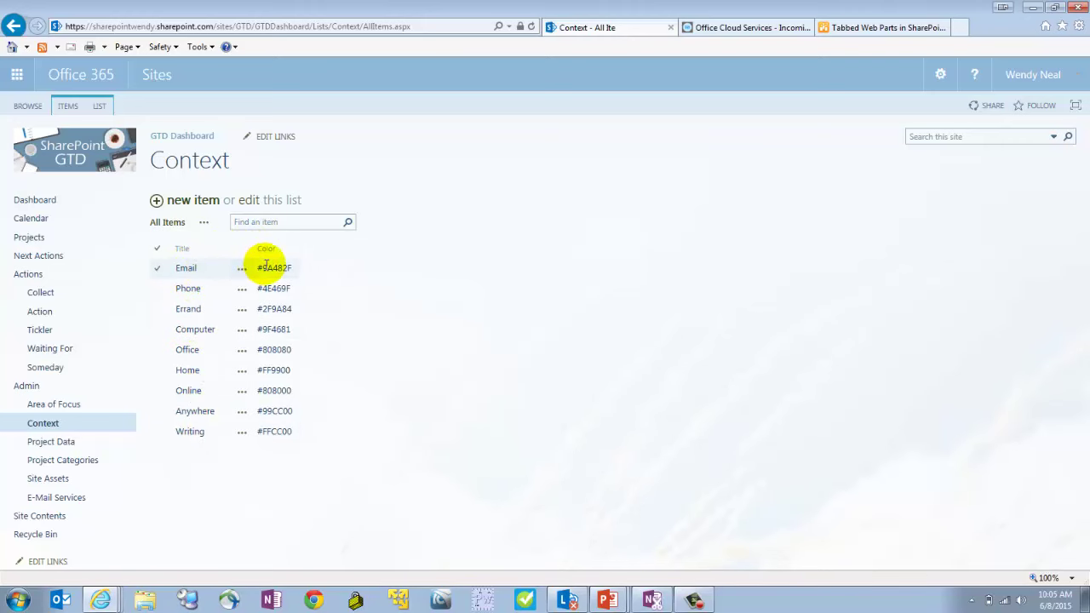
left_click(36, 199)
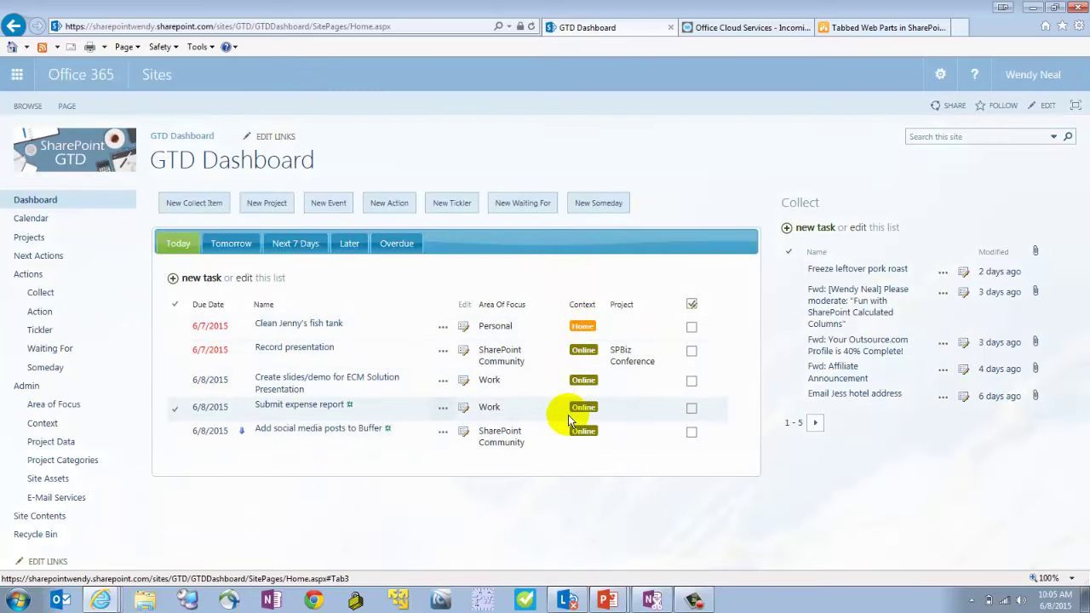
In the Context list, copy the Online item's color code, replace it with red, save it and check the dashboard
left_click(42, 423)
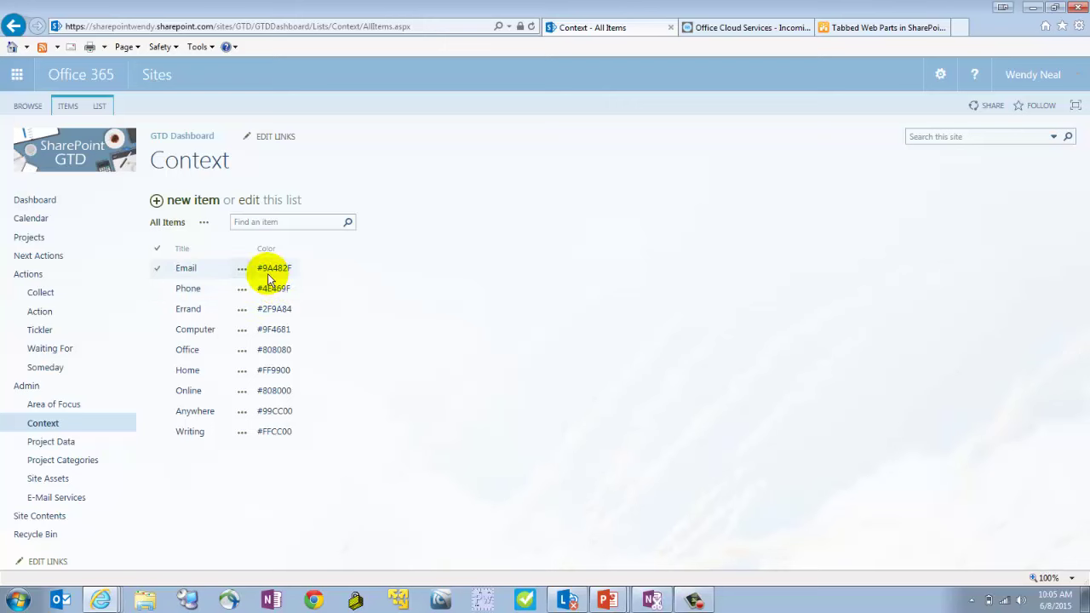
left_click(242, 393)
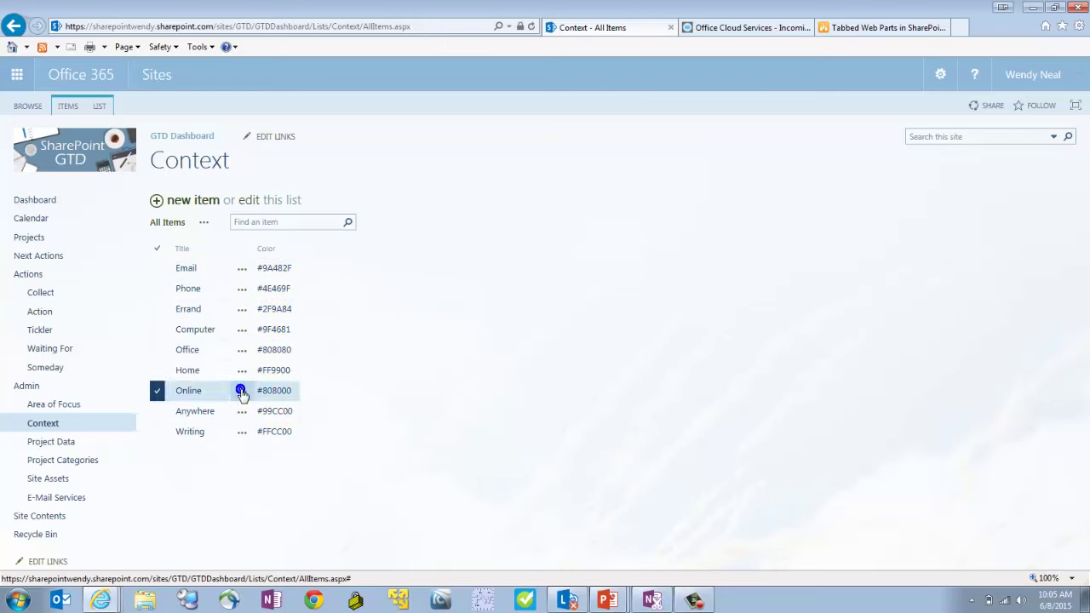
left_click(260, 406)
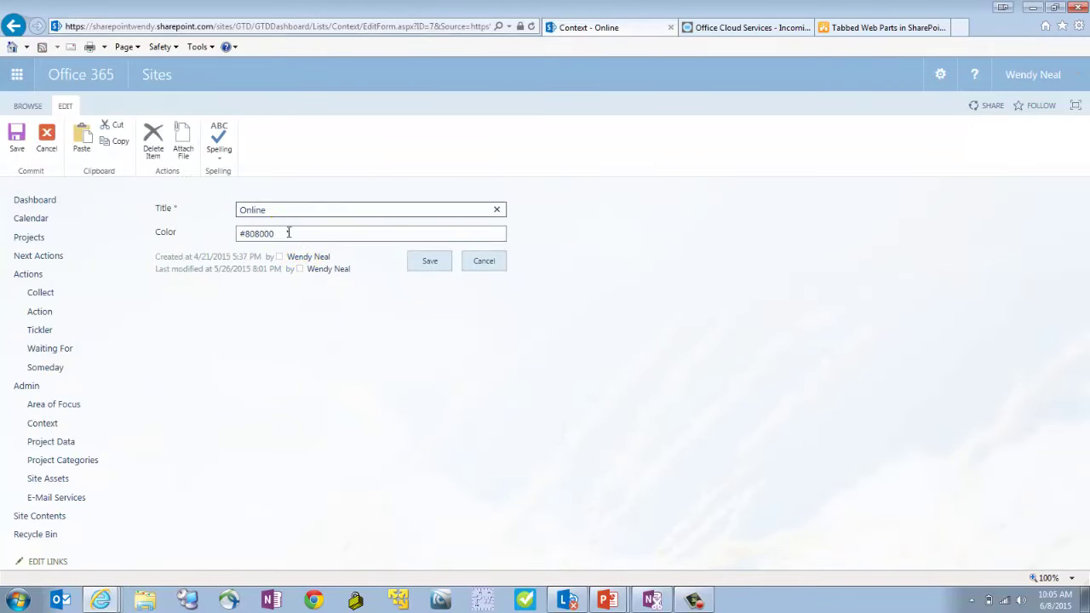
left_click_drag(286, 233, 237, 232)
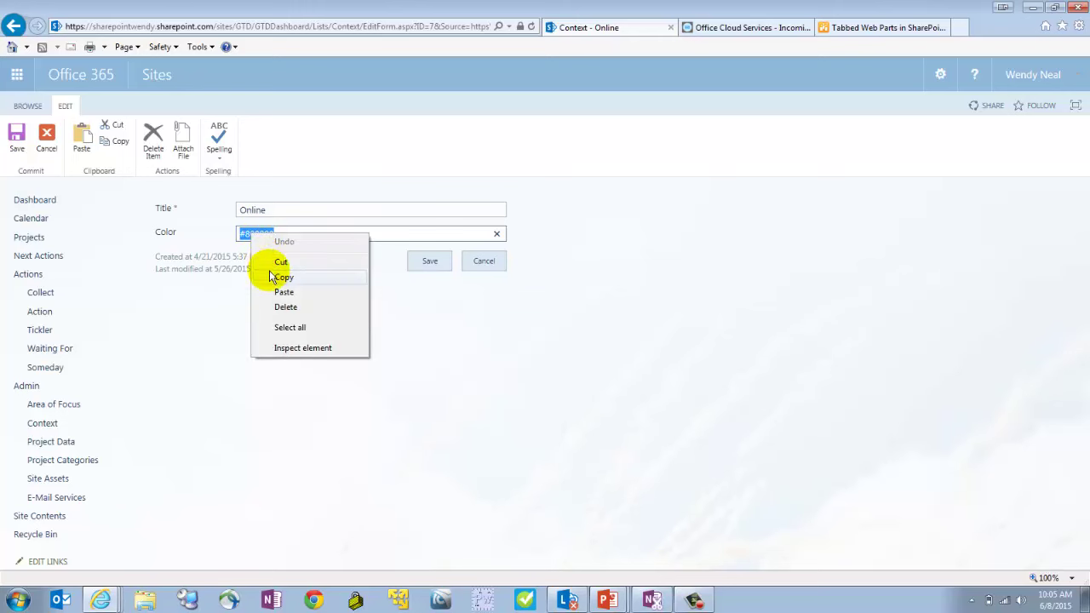
left_click(280, 278)
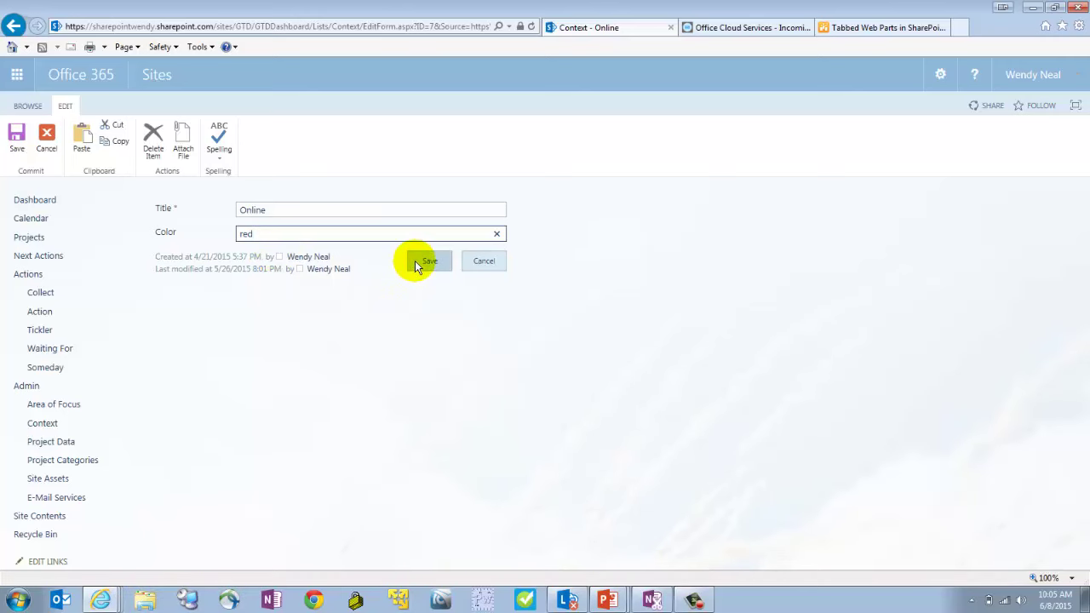
left_click(415, 261)
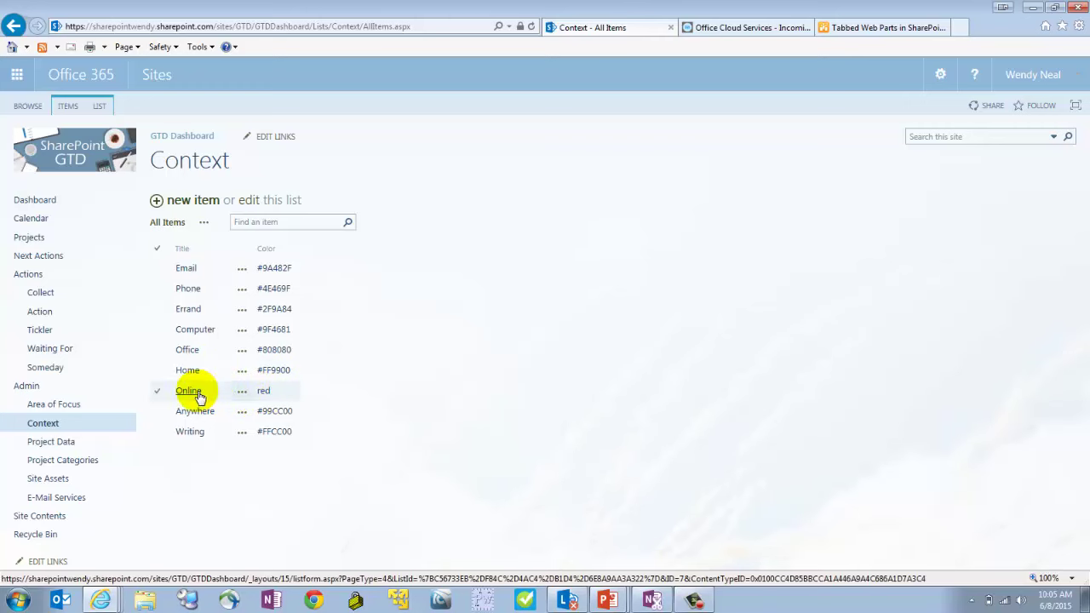
left_click(34, 201)
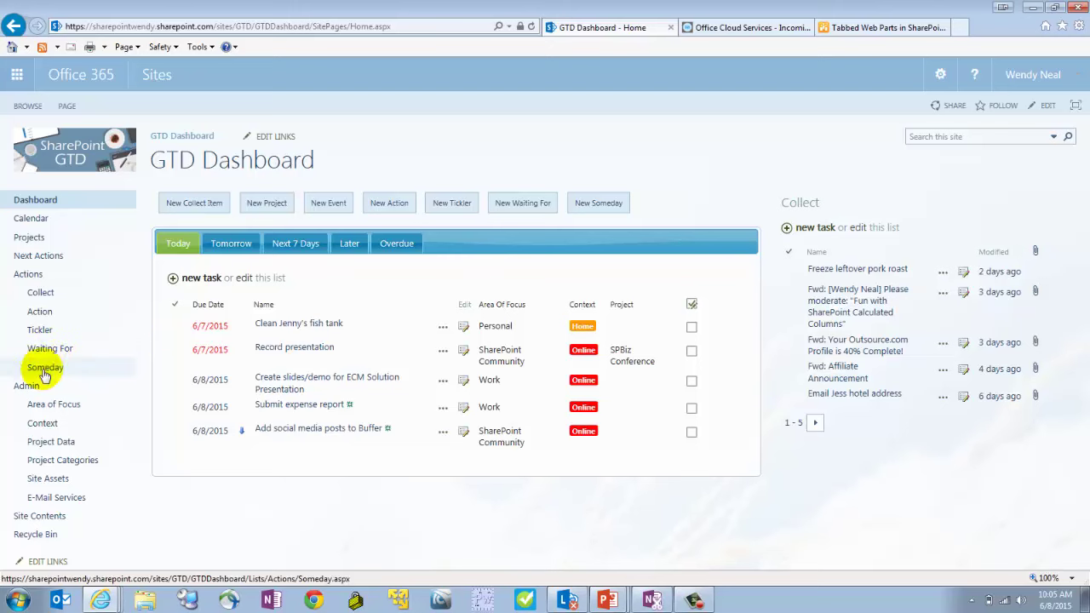
Restore the Online context's color to the copied code #808000, save it and check the dashboard
left_click(41, 423)
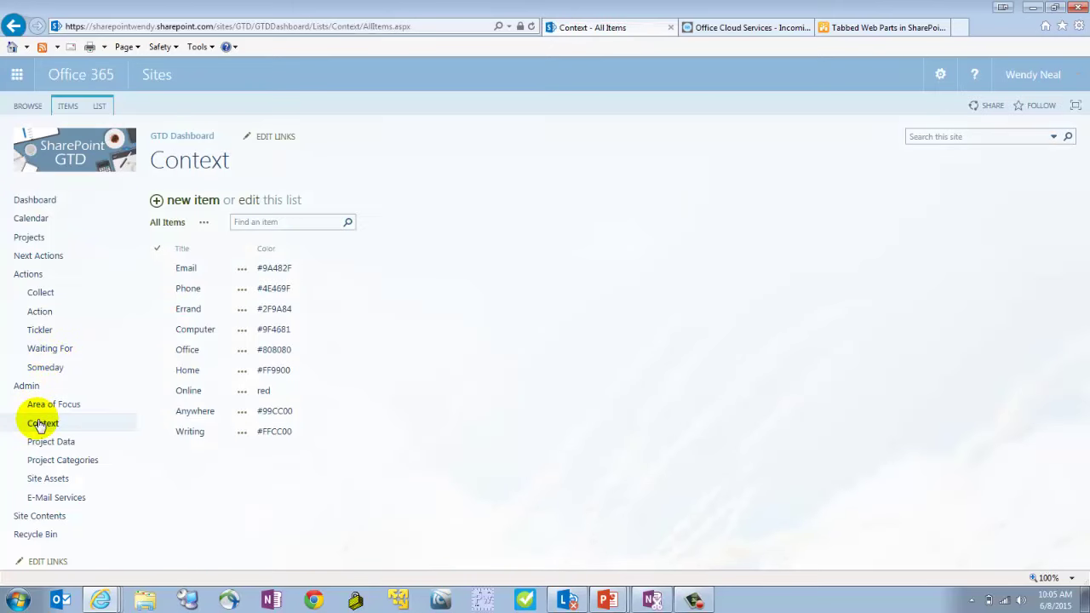
left_click(241, 392)
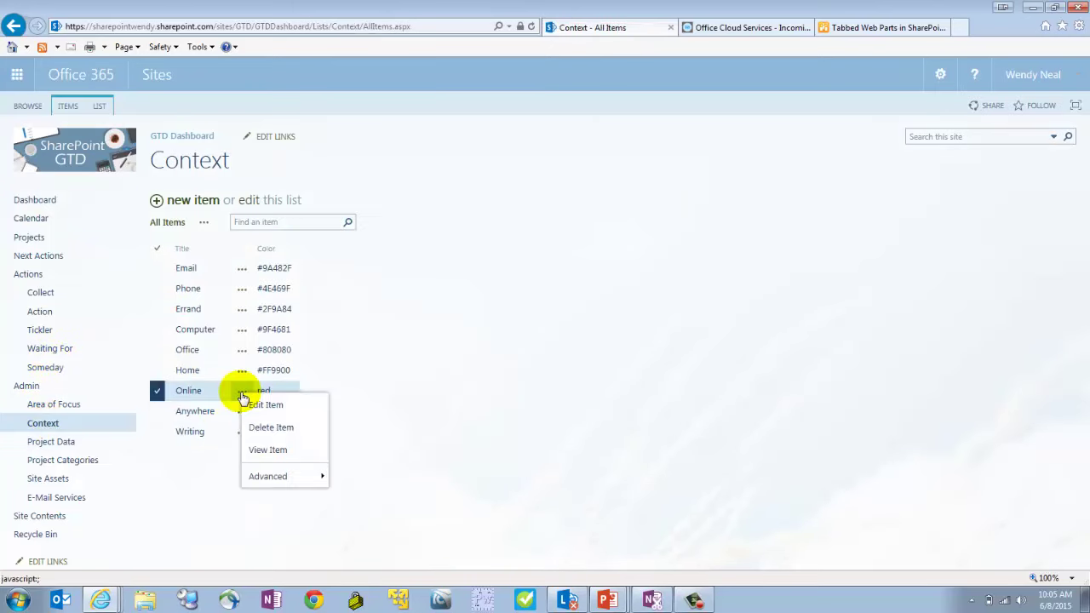
left_click(251, 406)
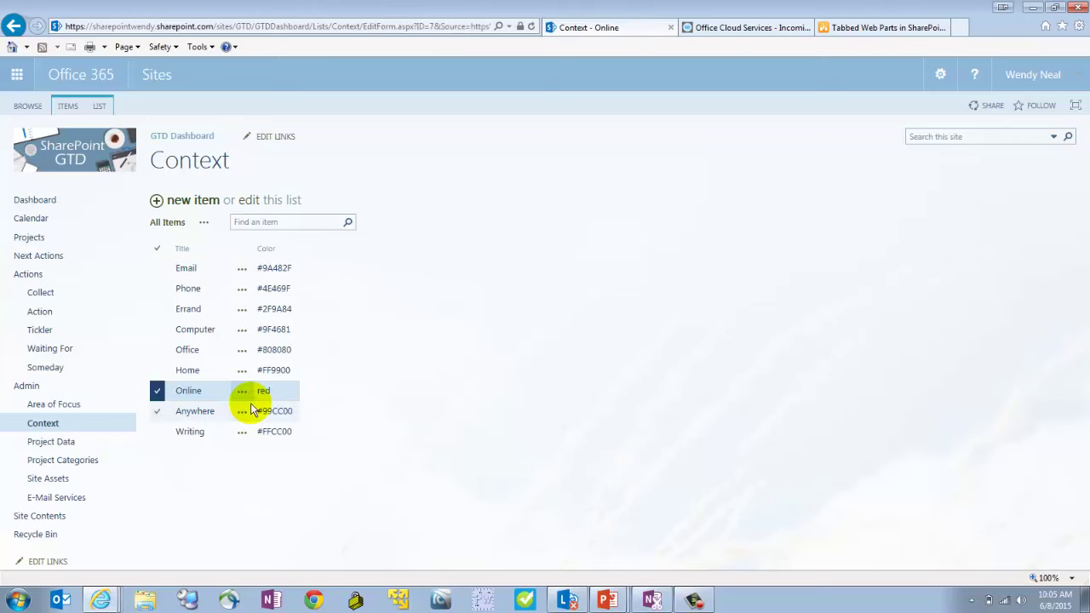
left_click_drag(293, 232, 133, 241)
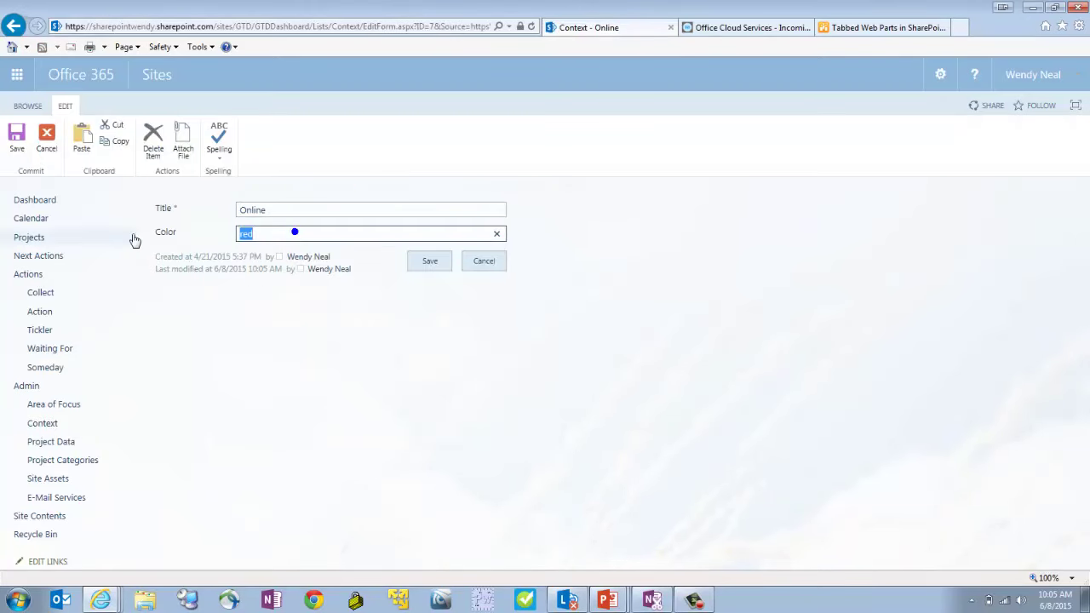
key("ctrl+v")
left_click(412, 261)
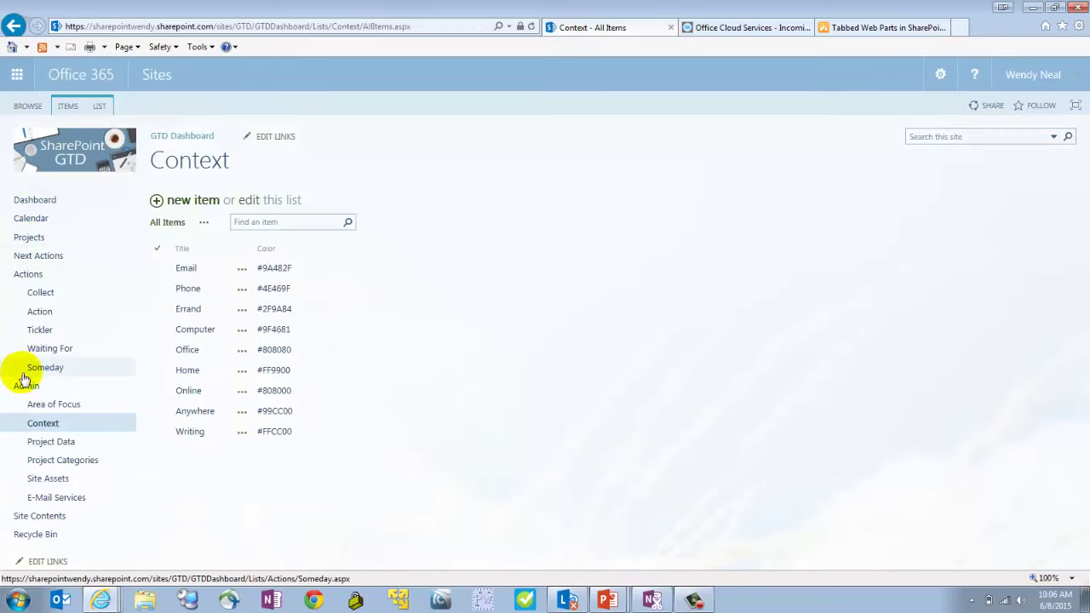
left_click(34, 199)
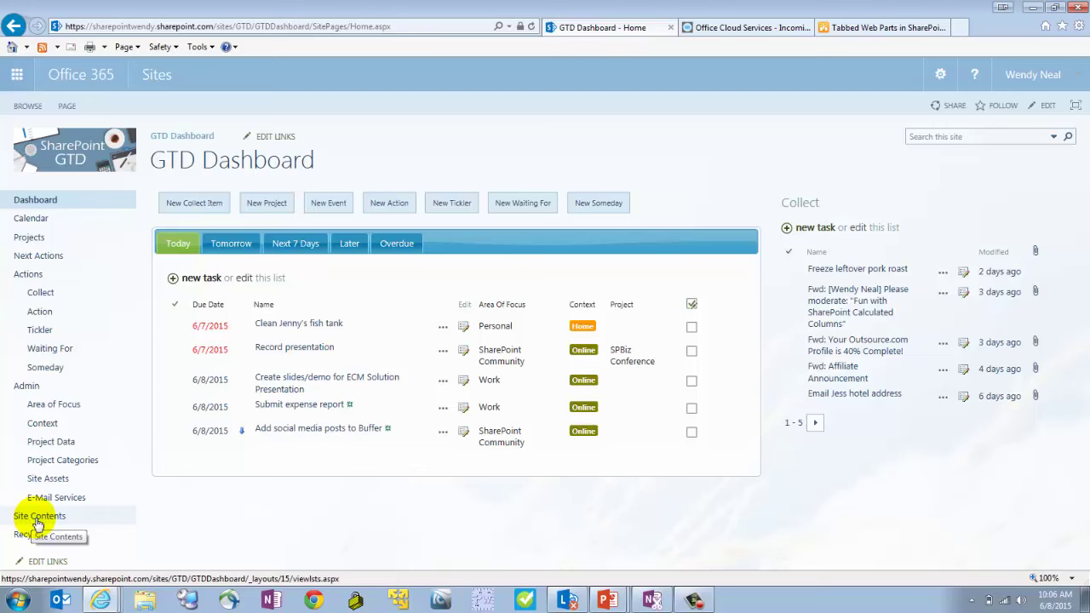
Look through all tasks in the Actions list down to the end of its first page, and return to its start
left_click(29, 277)
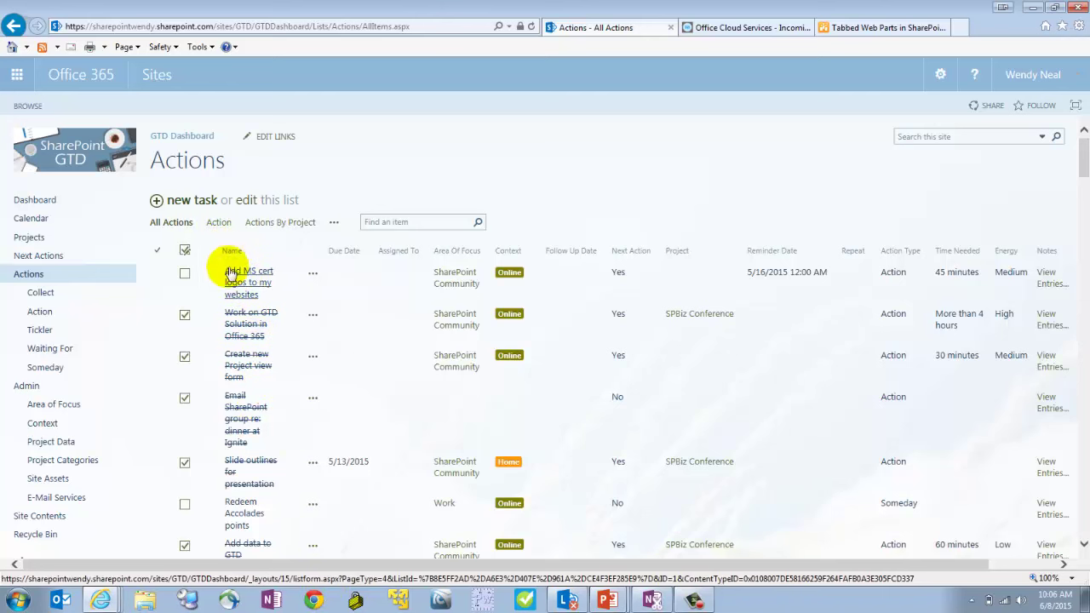
scroll(381, 295, "down", 3)
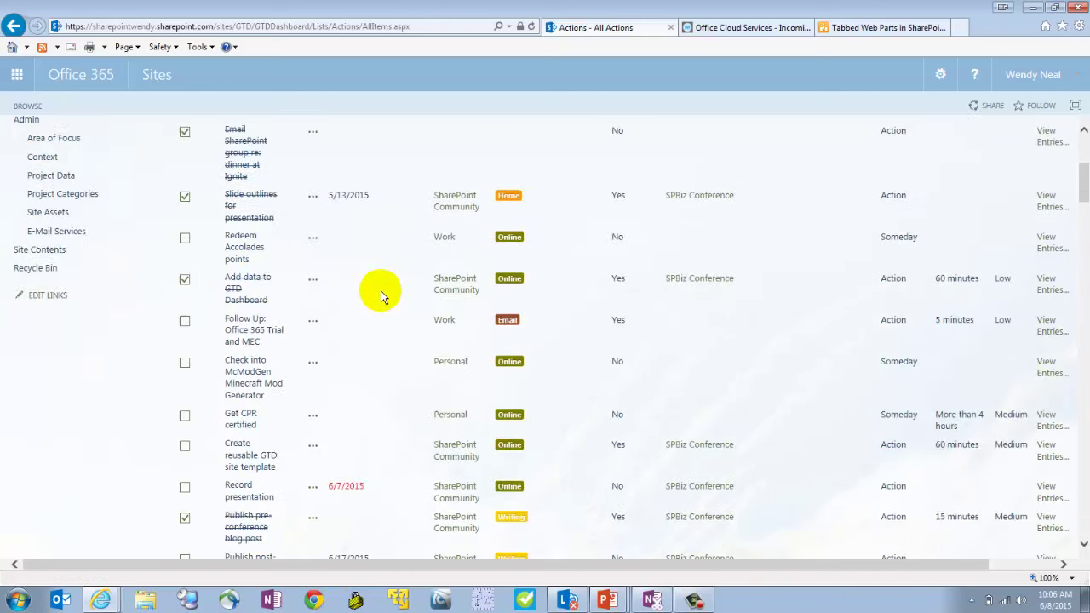
scroll(381, 295, "down", 20)
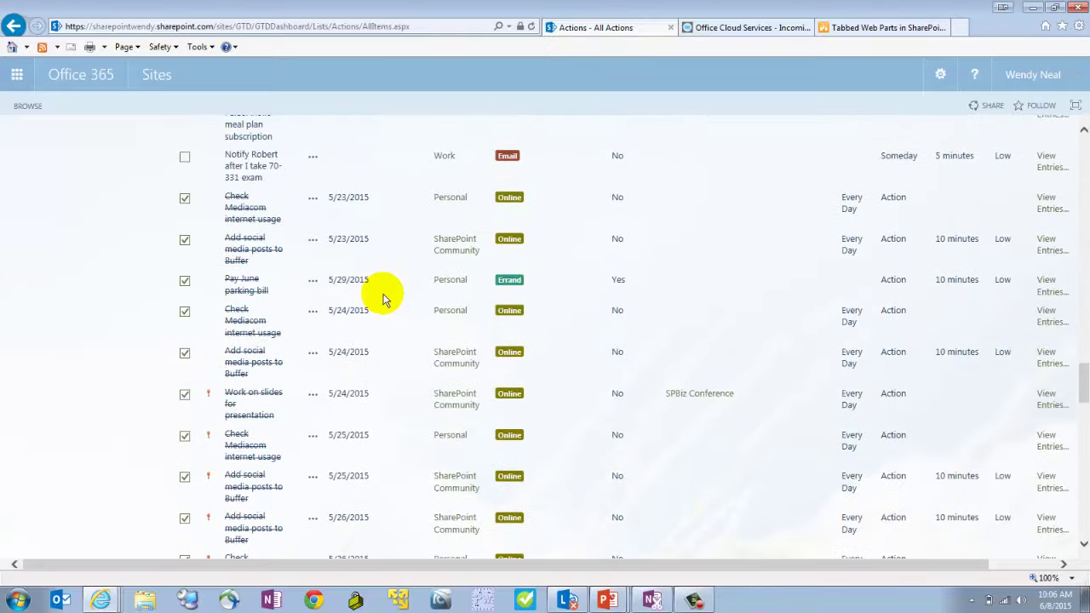
scroll(383, 298, "down", 20)
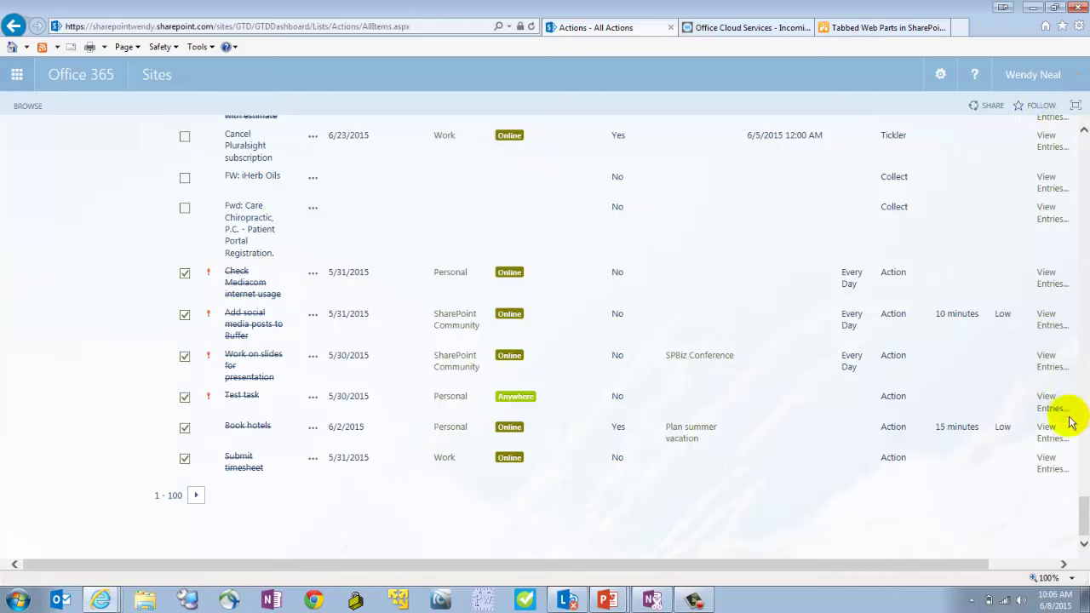
left_click_drag(1084, 504, 1078, 142)
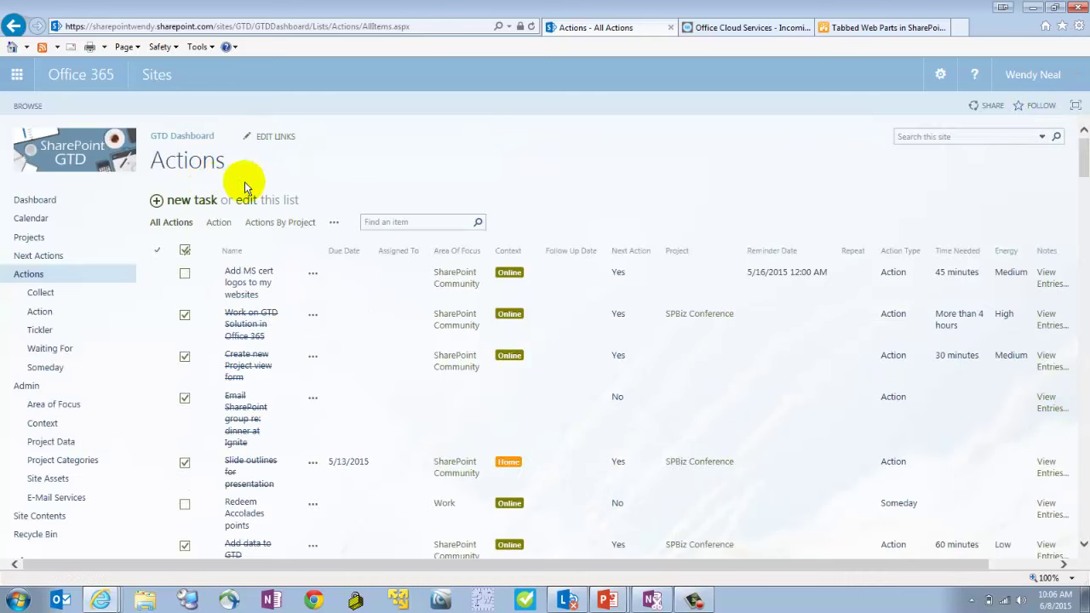
Show the Collect view of the Actions list and open the list's settings
left_click(38, 292)
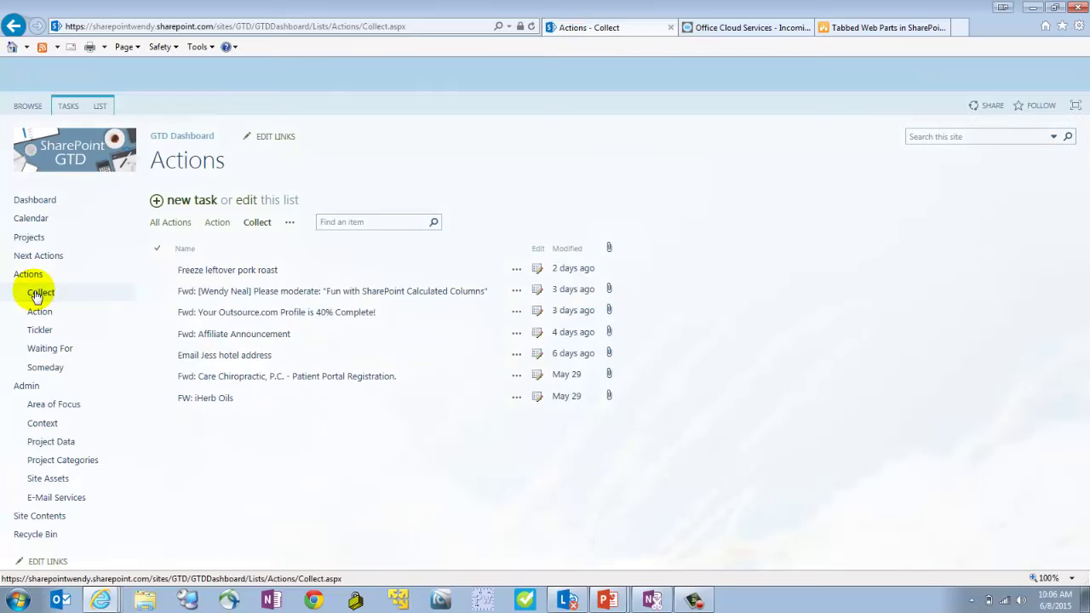
left_click(101, 108)
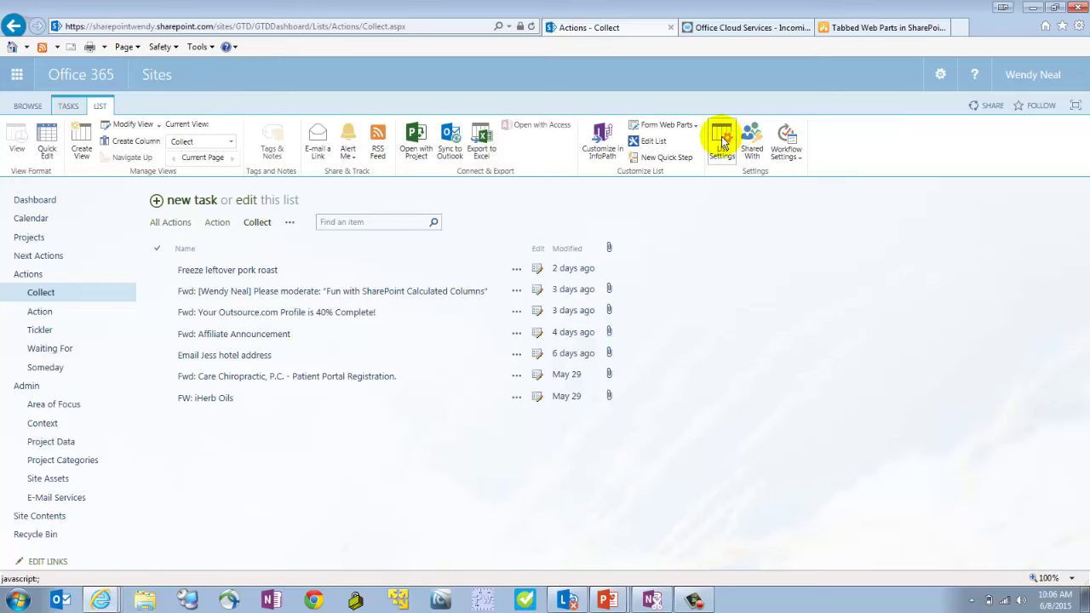
left_click(722, 142)
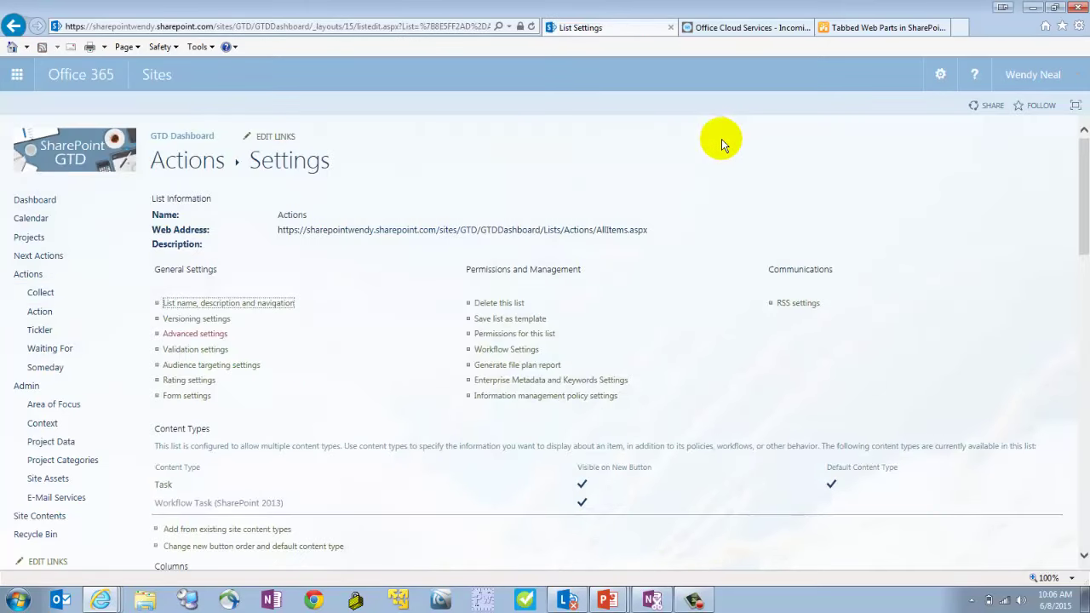
Look through the columns of the Actions list in its settings and return to the start of the settings page
scroll(422, 294, "down", 5)
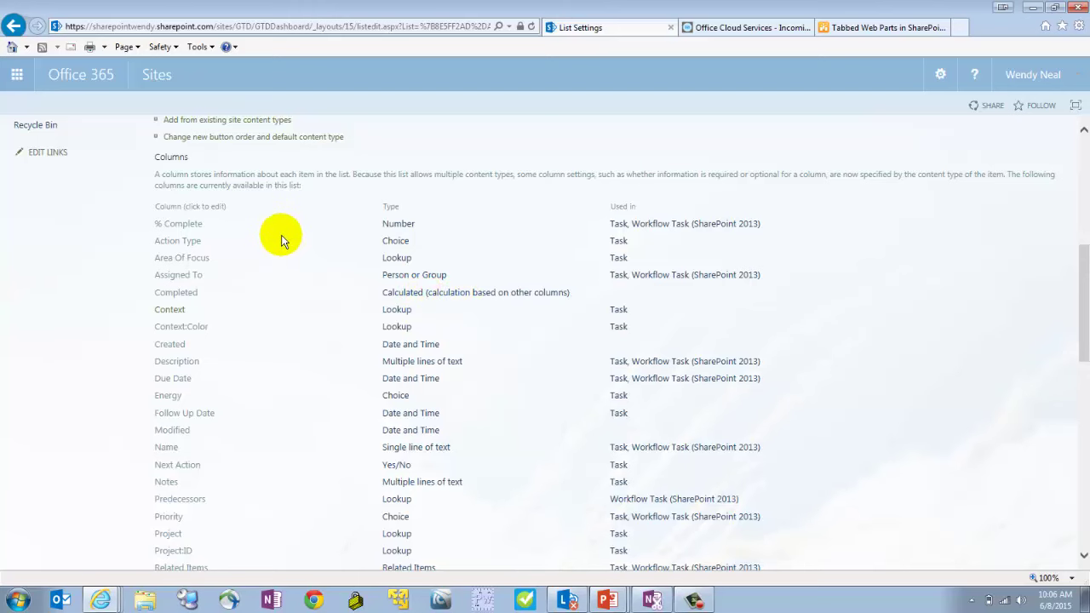
scroll(281, 238, "down", 1)
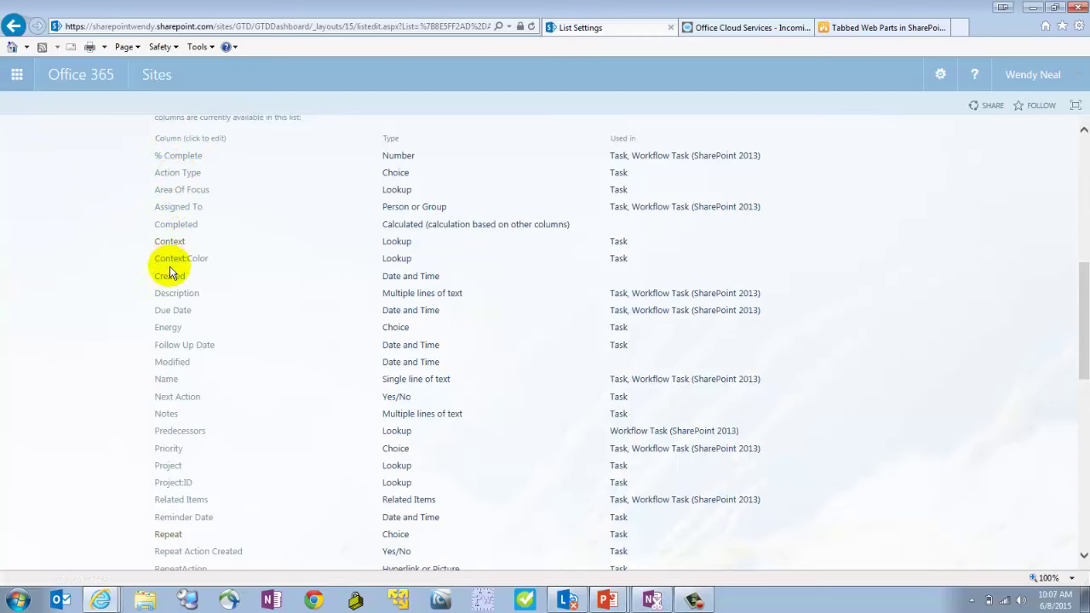
scroll(173, 289, "down", 5)
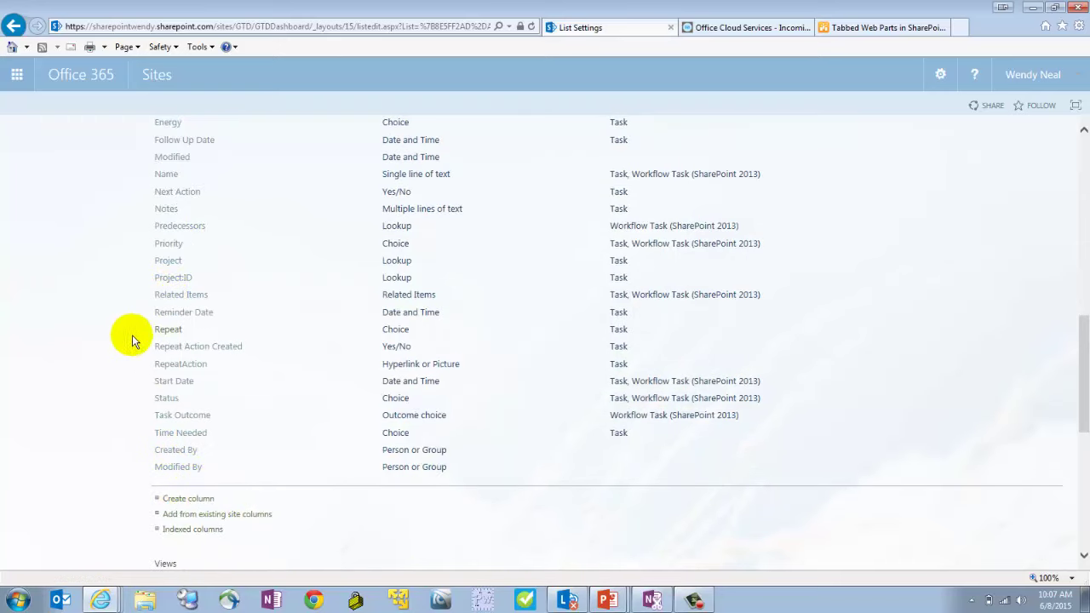
left_click(12, 25)
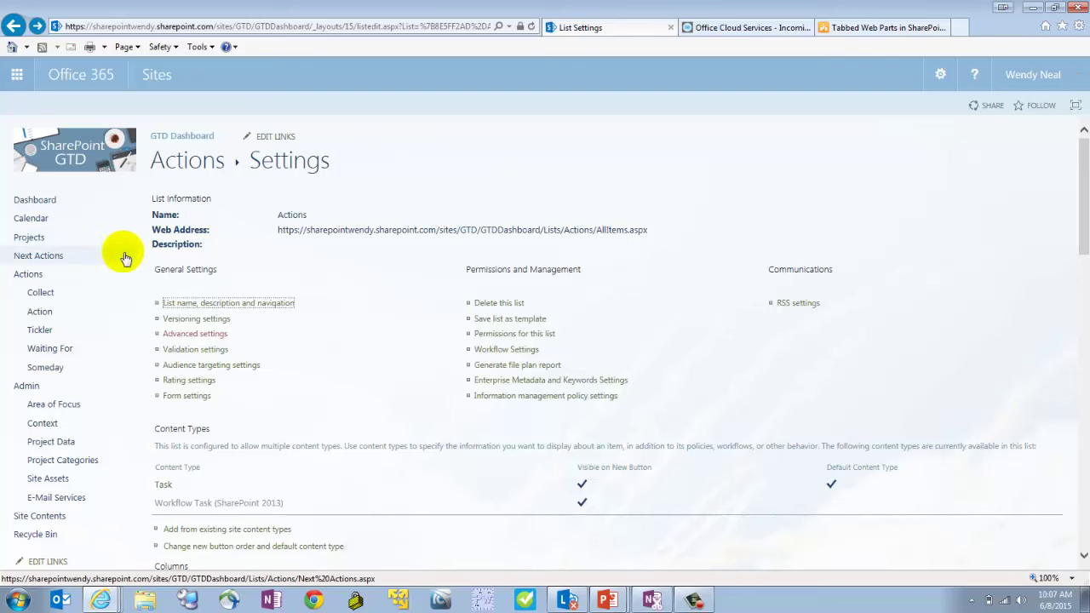
Show the site's Events calendar for June 2015, look at July 2015 and return to June
left_click(27, 220)
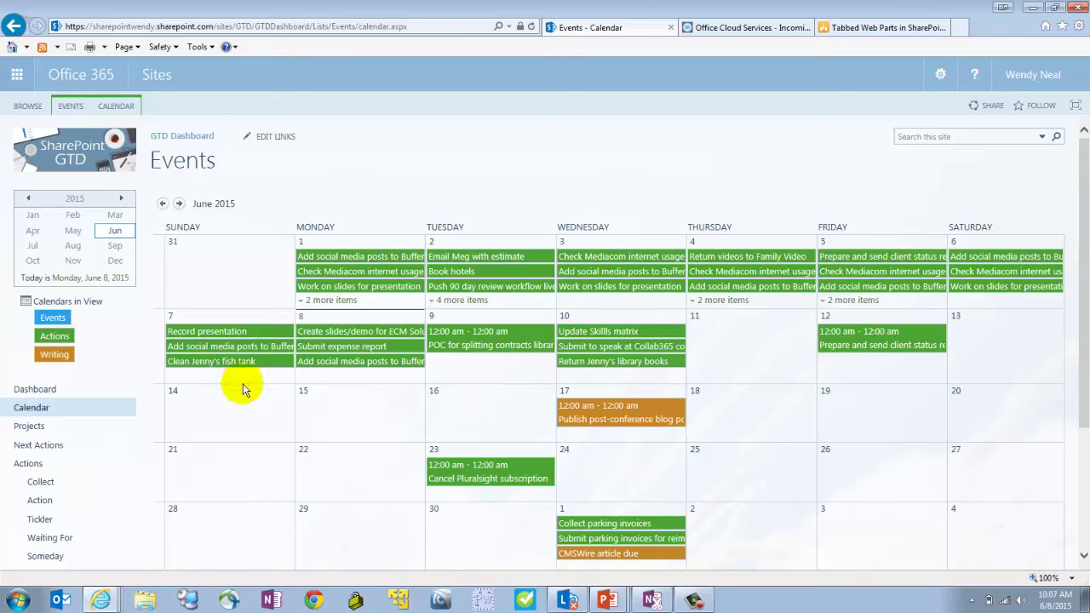
scroll(545, 366, "down", 2)
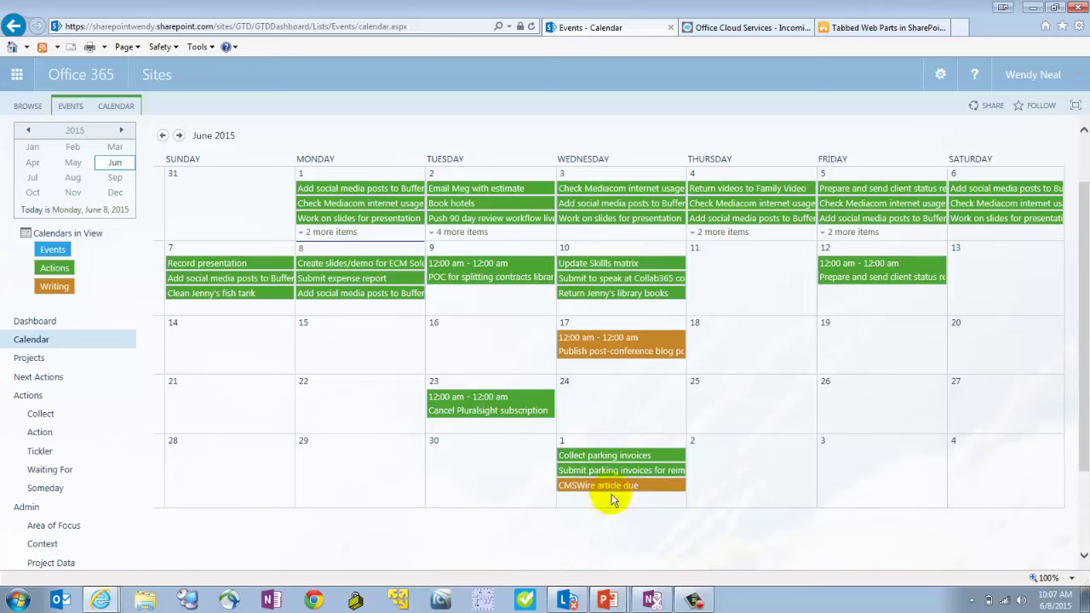
scroll(381, 448, "up", 2)
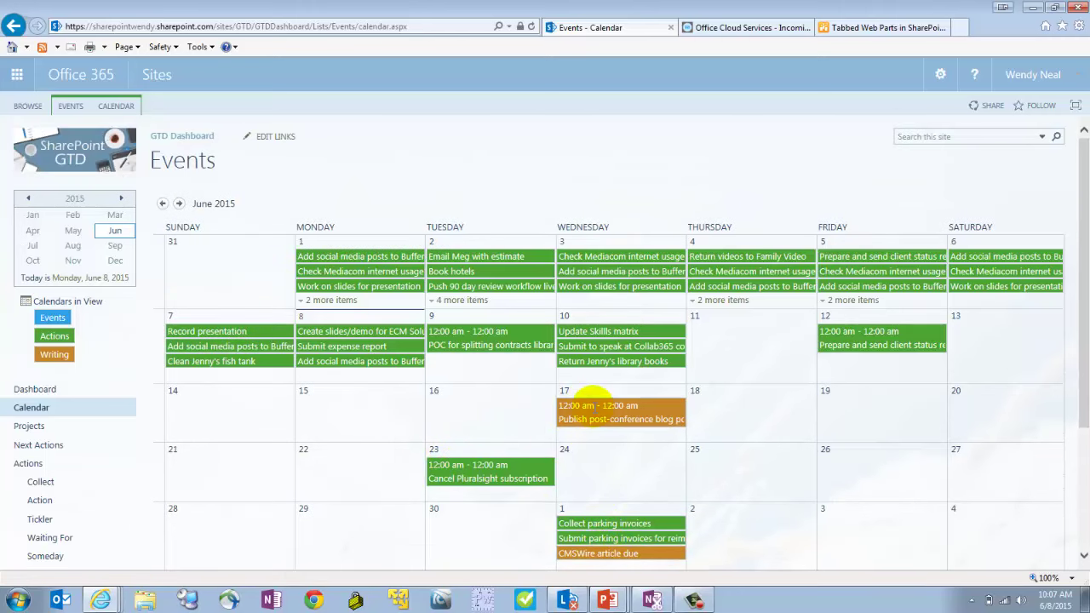
left_click(180, 205)
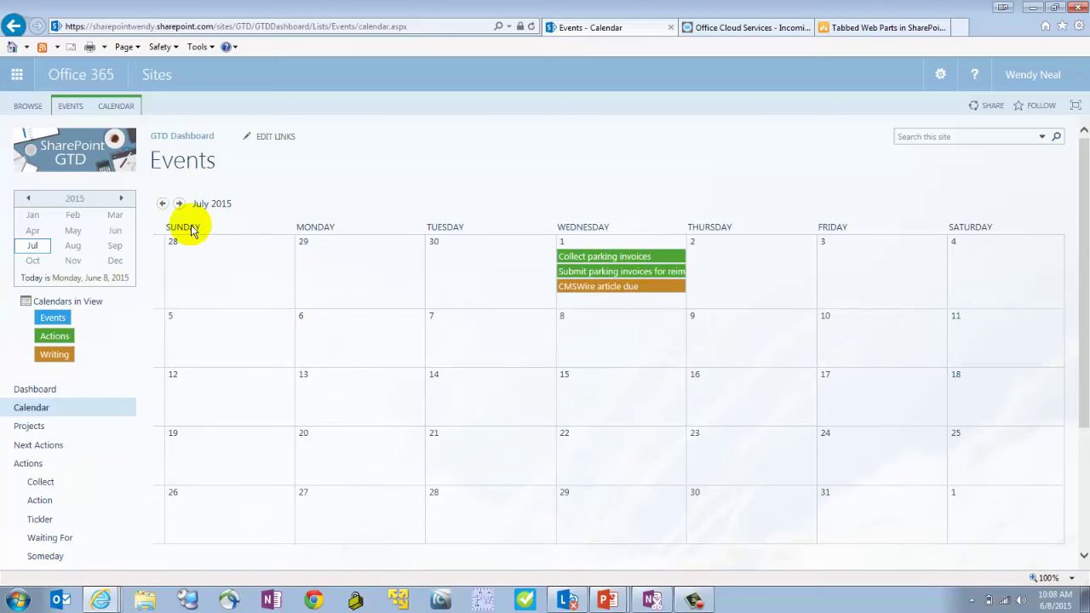
left_click(161, 206)
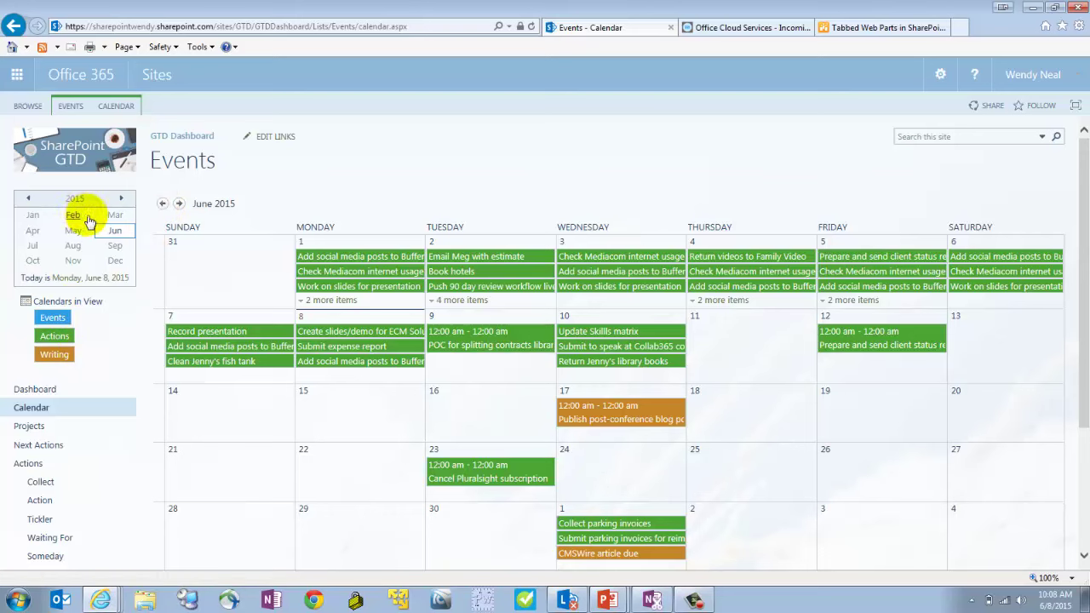
Open the calendar overlay settings of the Events calendar
left_click(79, 111)
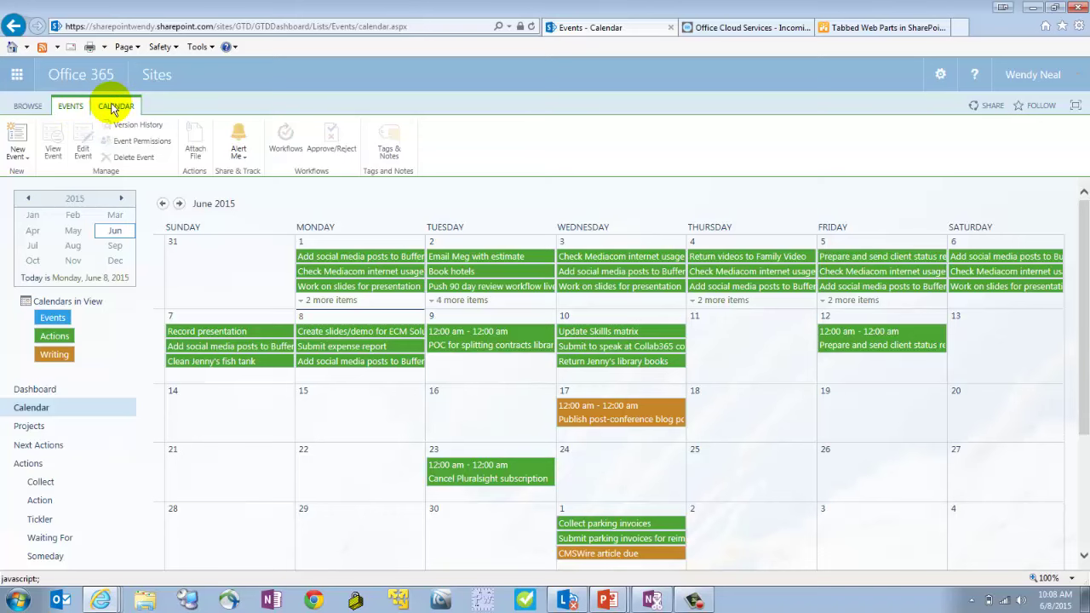
left_click(113, 109)
left_click(179, 139)
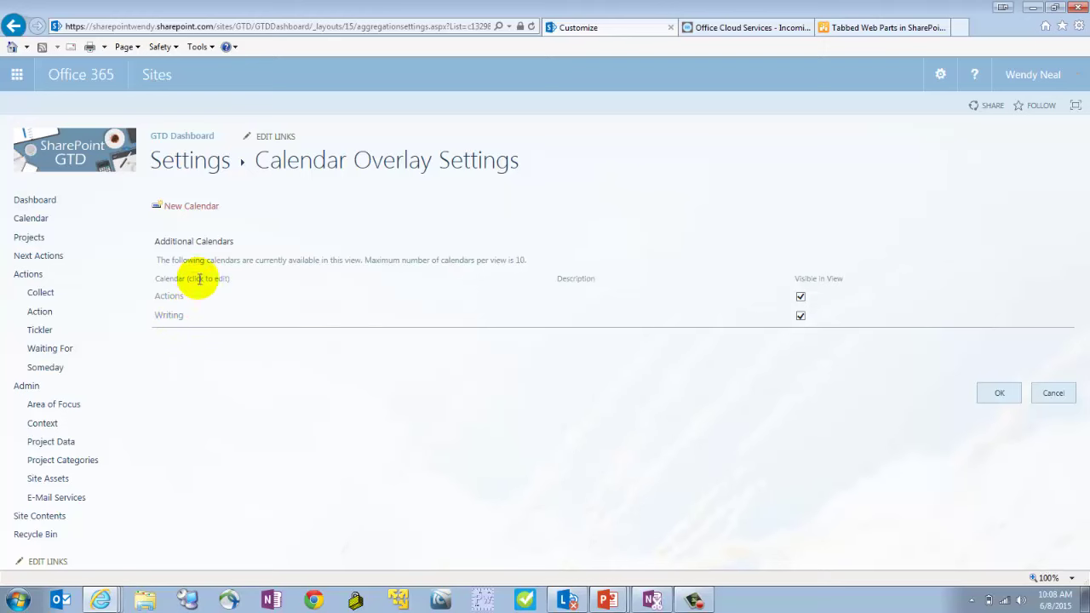
Show the Exchange calendar options for a new overlay, including both URL fields, and return to the overlay list without saving
left_click(190, 207)
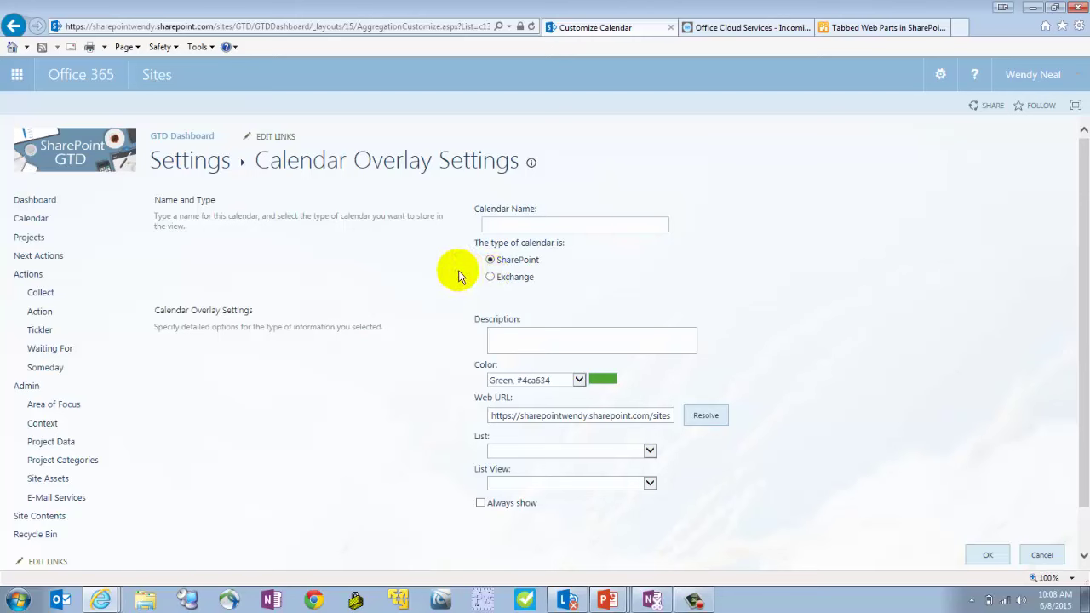
left_click(491, 278)
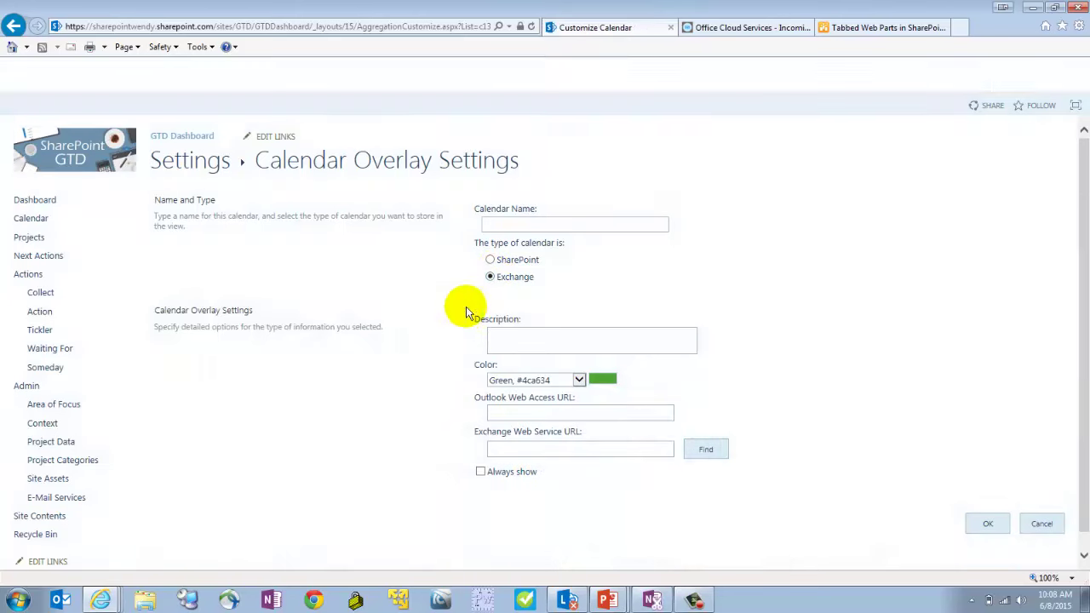
left_click(519, 410)
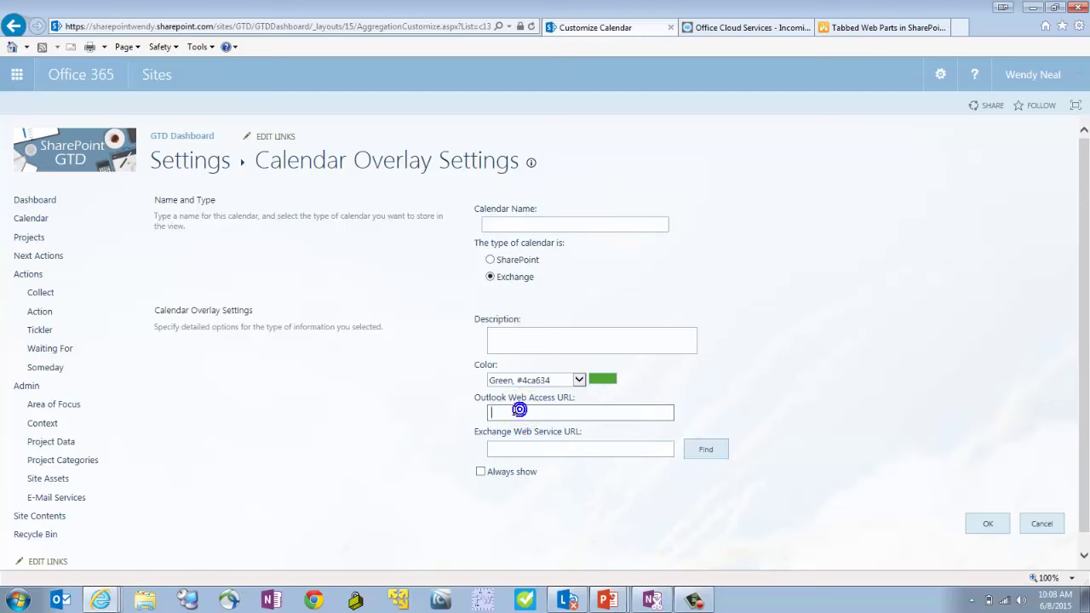
left_click(493, 452)
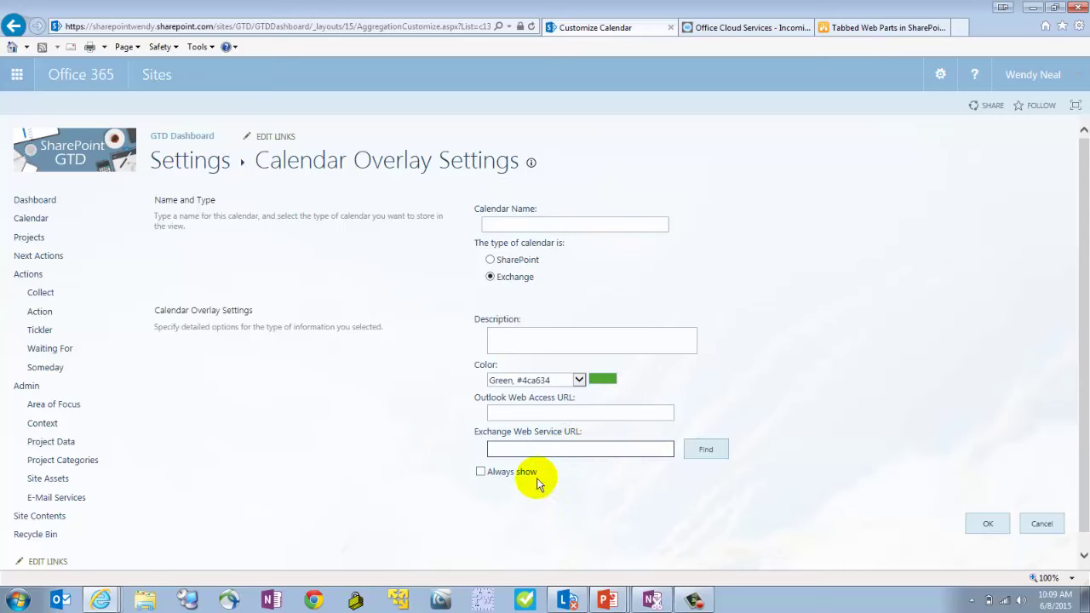
left_click(12, 27)
left_click(12, 27)
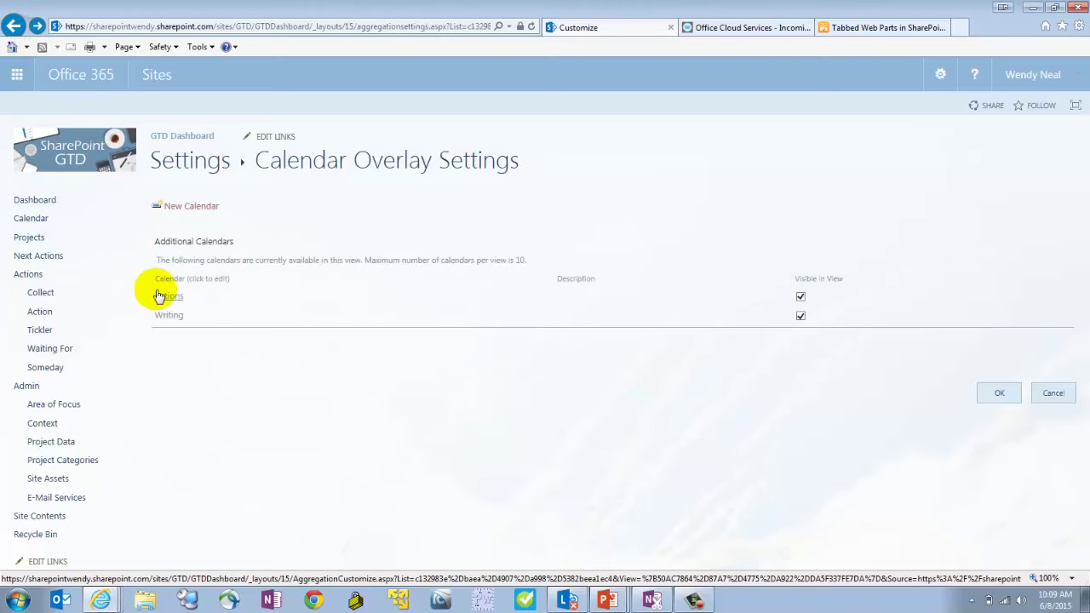
View the overlay settings of the Actions calendar and of the Writing calendar
left_click(169, 297)
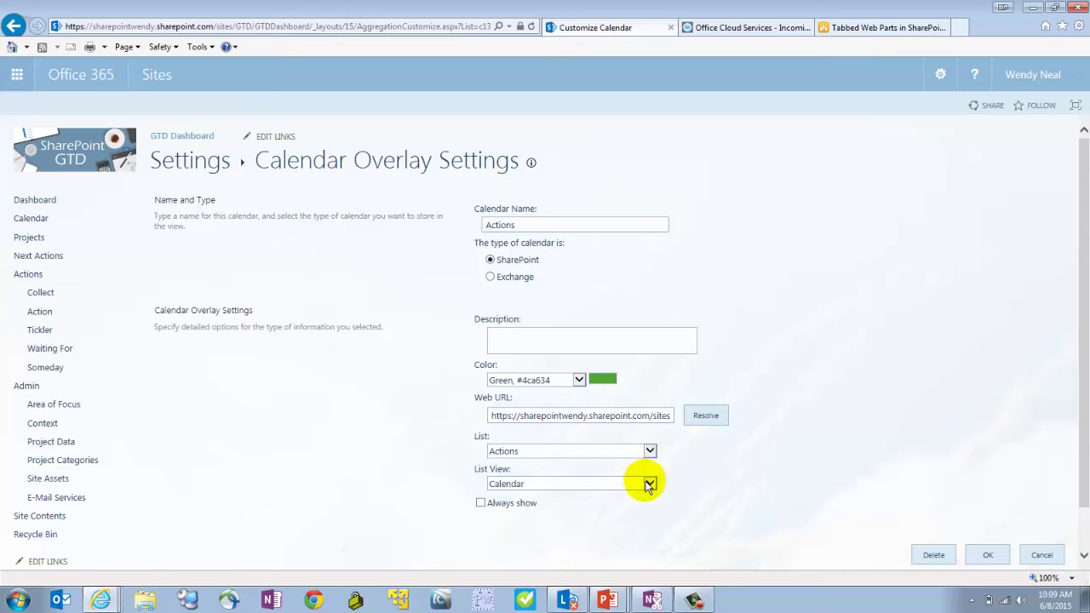
left_click(14, 26)
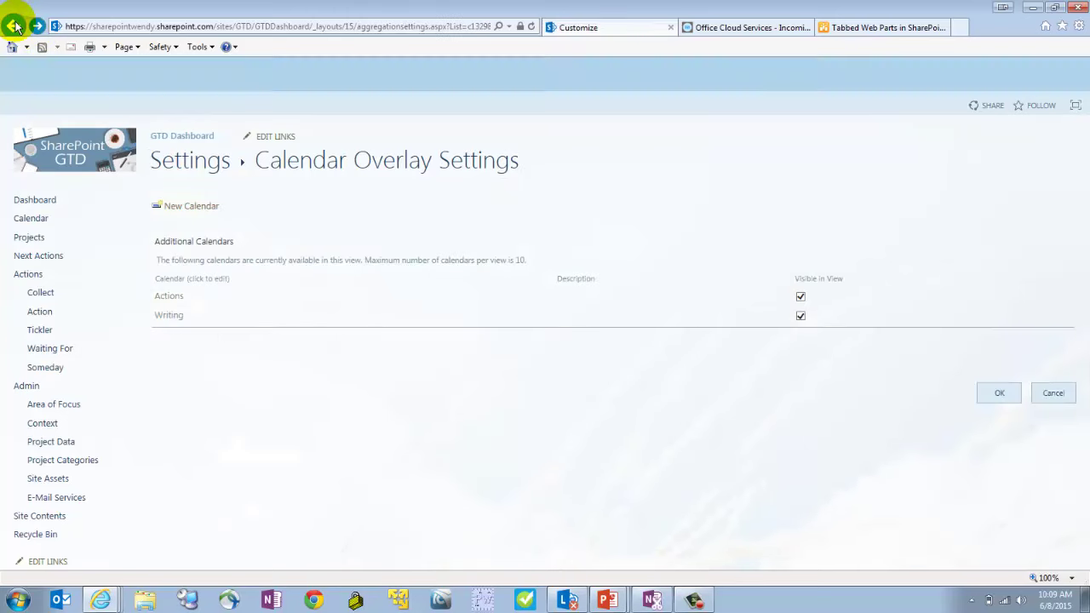
left_click(164, 321)
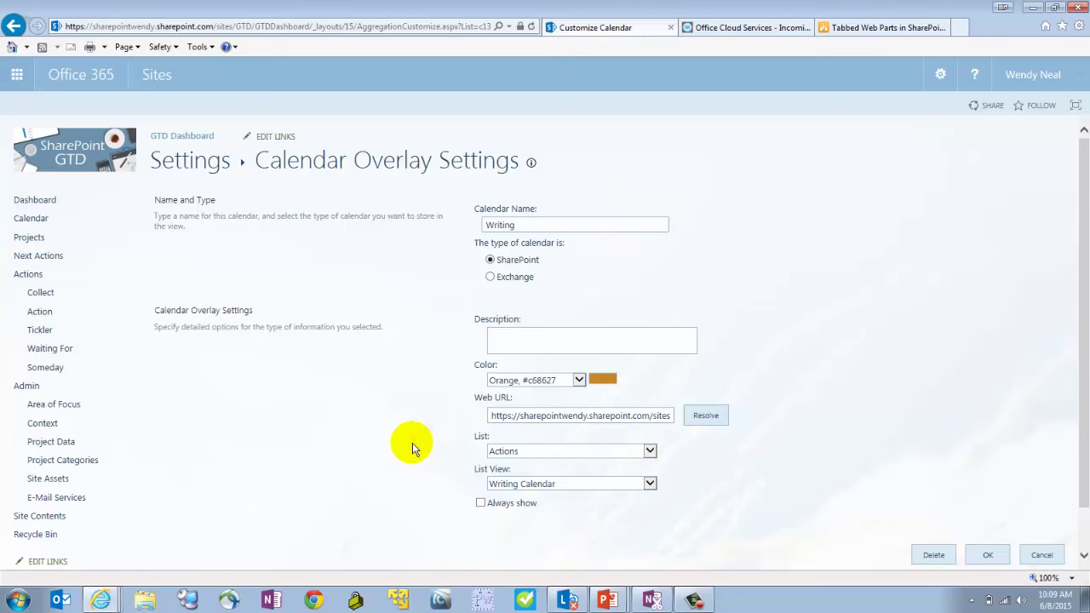
Show the Actions list in its Calendar view and look over the month
left_click(40, 293)
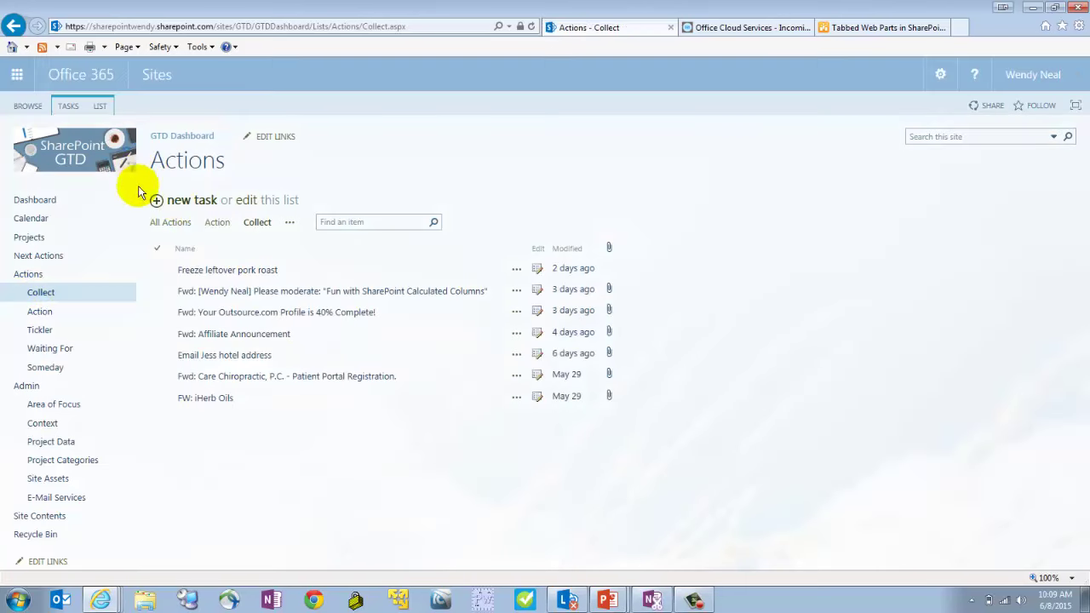
left_click(290, 222)
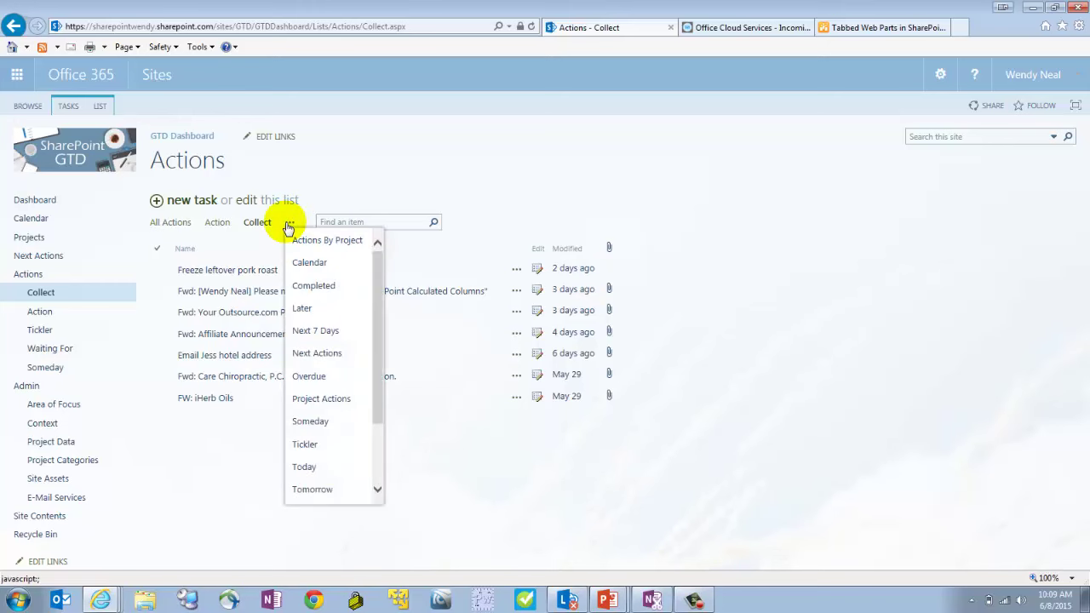
left_click(309, 262)
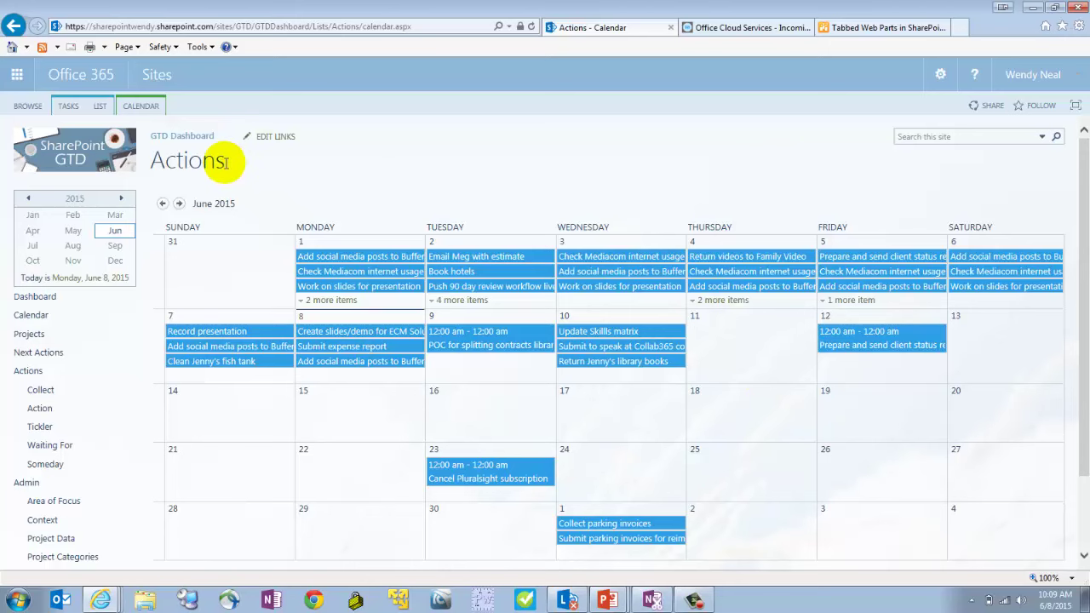
scroll(764, 428, "down", 2)
scroll(762, 428, "up", 2)
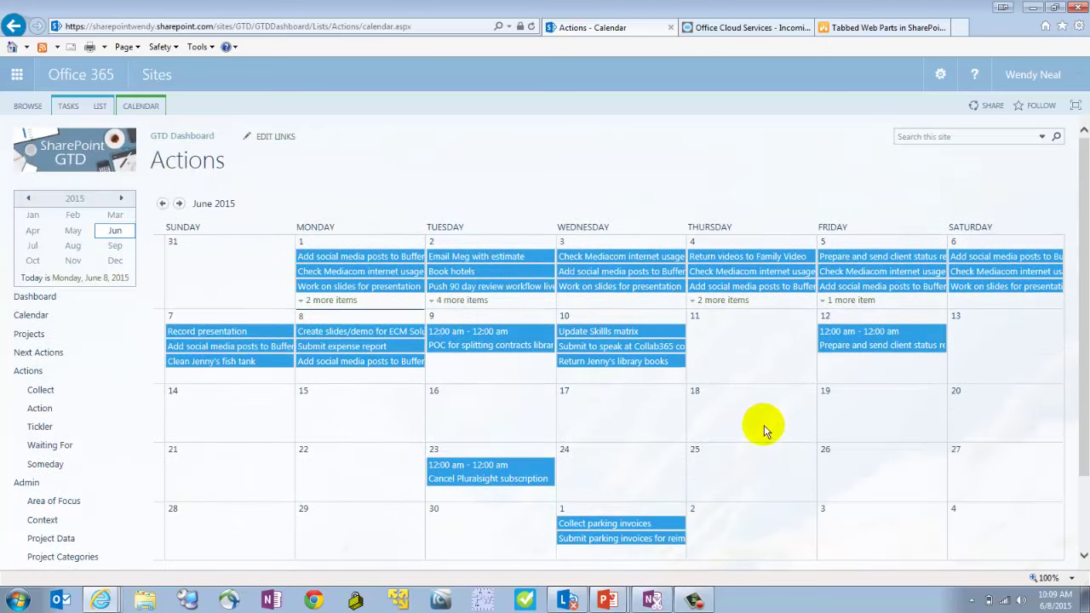
Examine the Calendar view's settings down to its Context filter and go back to the calendar without changing them
left_click(143, 107)
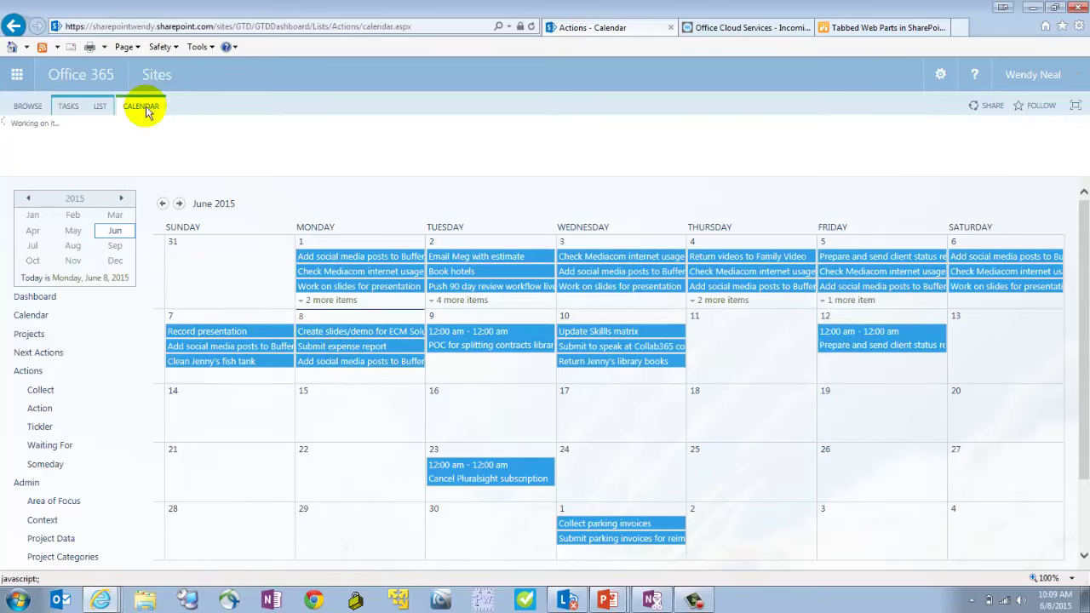
left_click(101, 106)
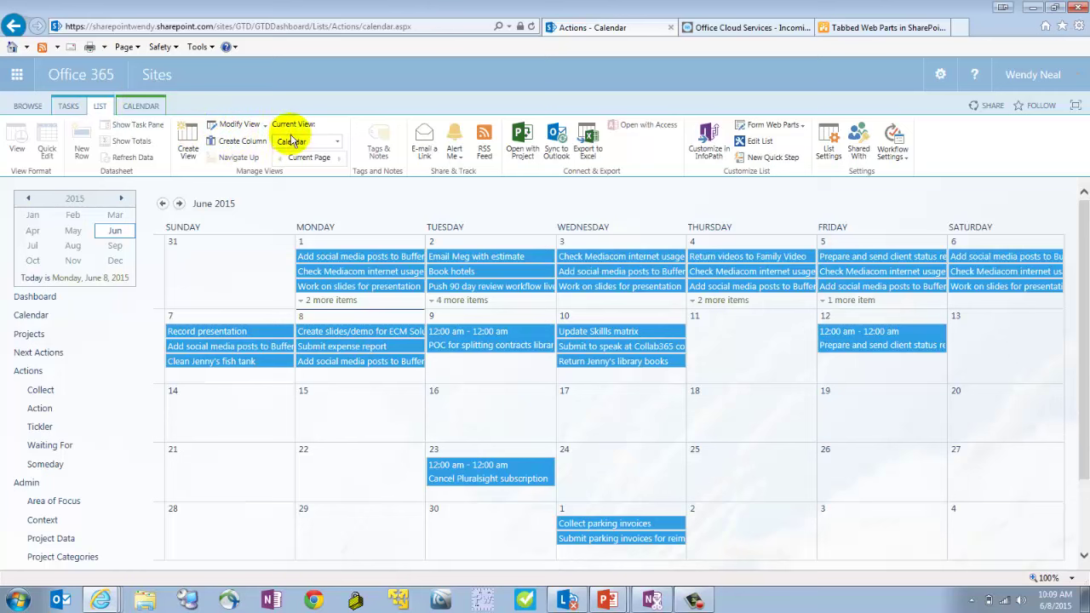
left_click(259, 128)
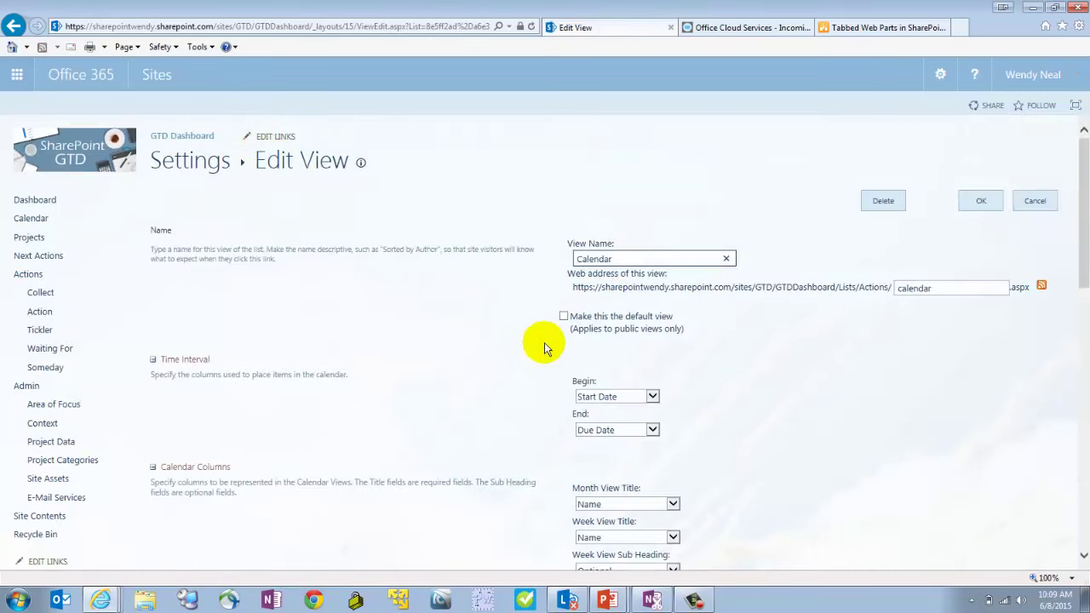
scroll(525, 304, "down", 5)
scroll(530, 301, "up", 2)
scroll(525, 312, "down", 5)
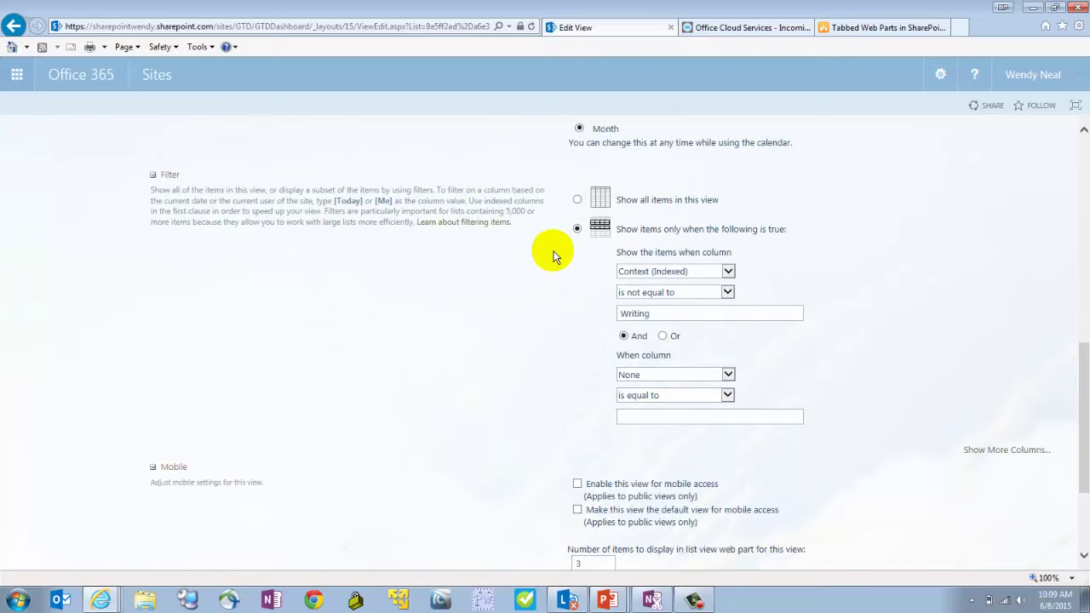
scroll(553, 256, "down", 1)
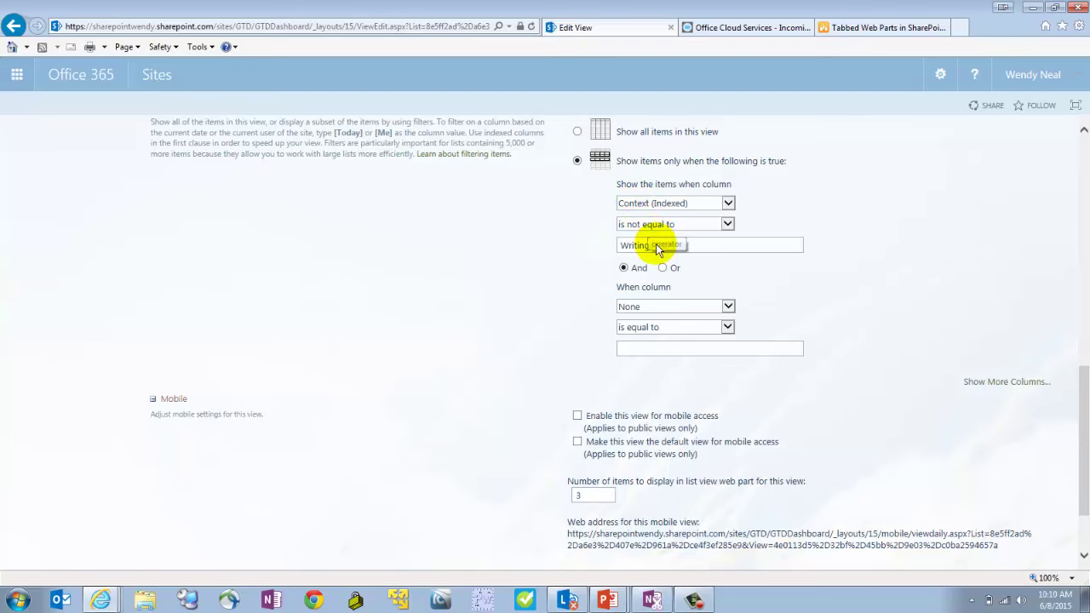
left_click(12, 26)
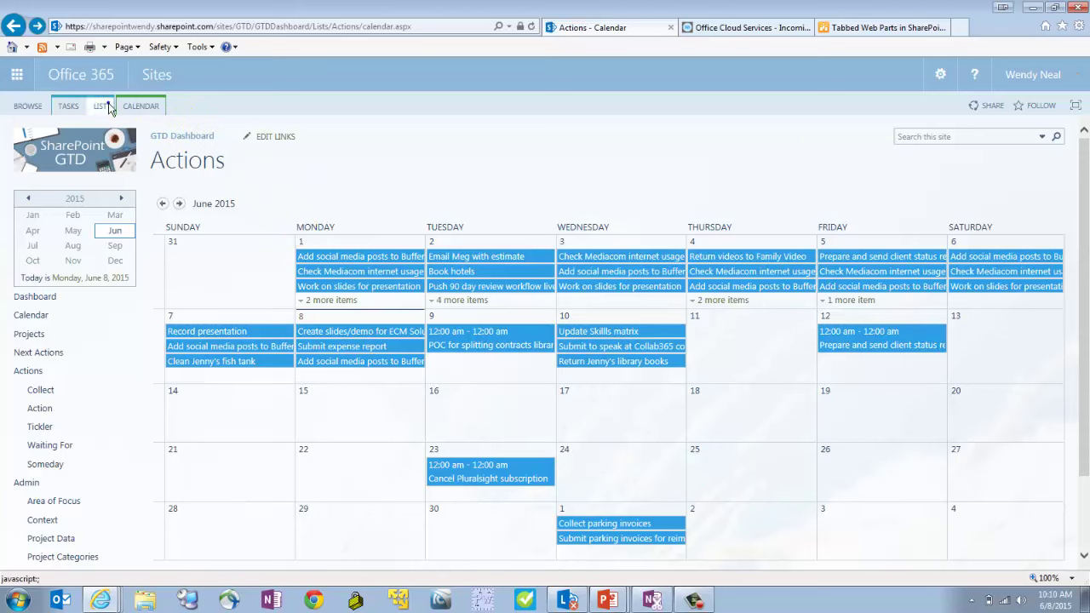
Switch the Actions list to the Writing Calendar view and look over the month
left_click(107, 107)
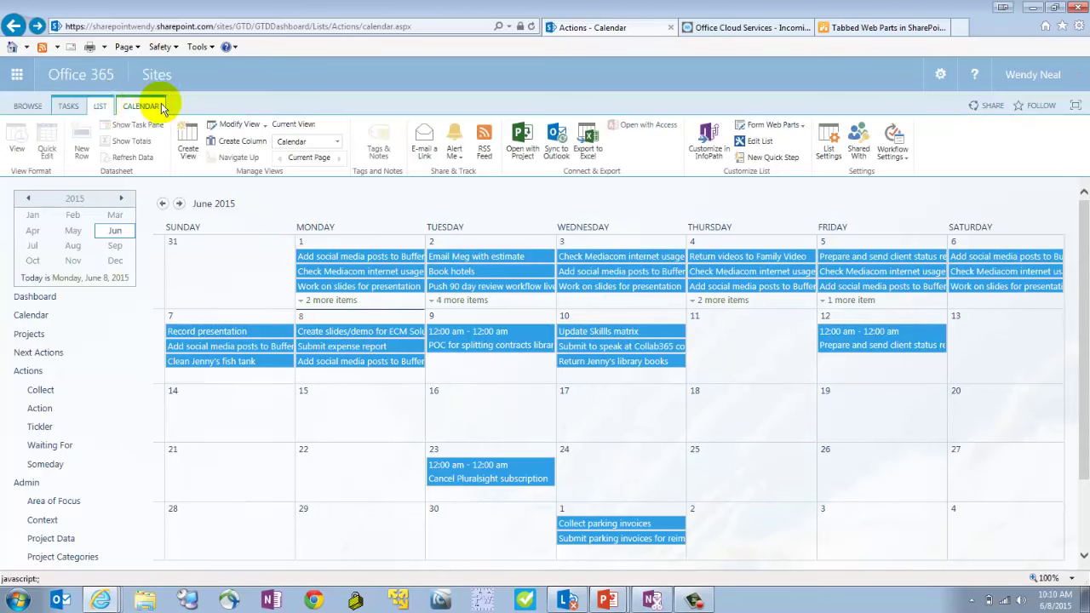
left_click(337, 142)
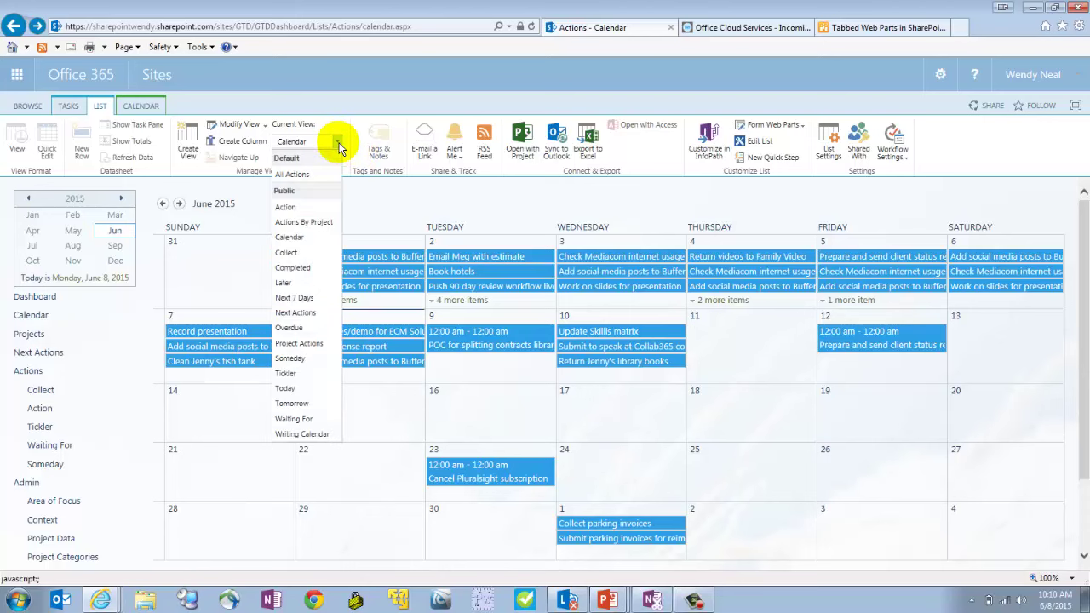
left_click(295, 434)
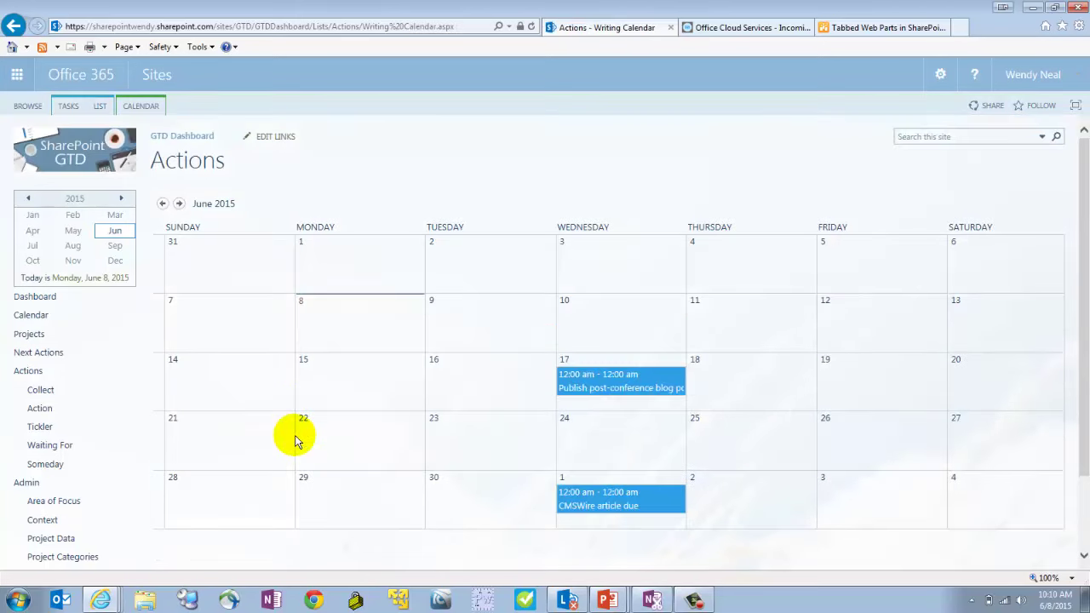
scroll(617, 396, "down", 2)
scroll(628, 407, "up", 2)
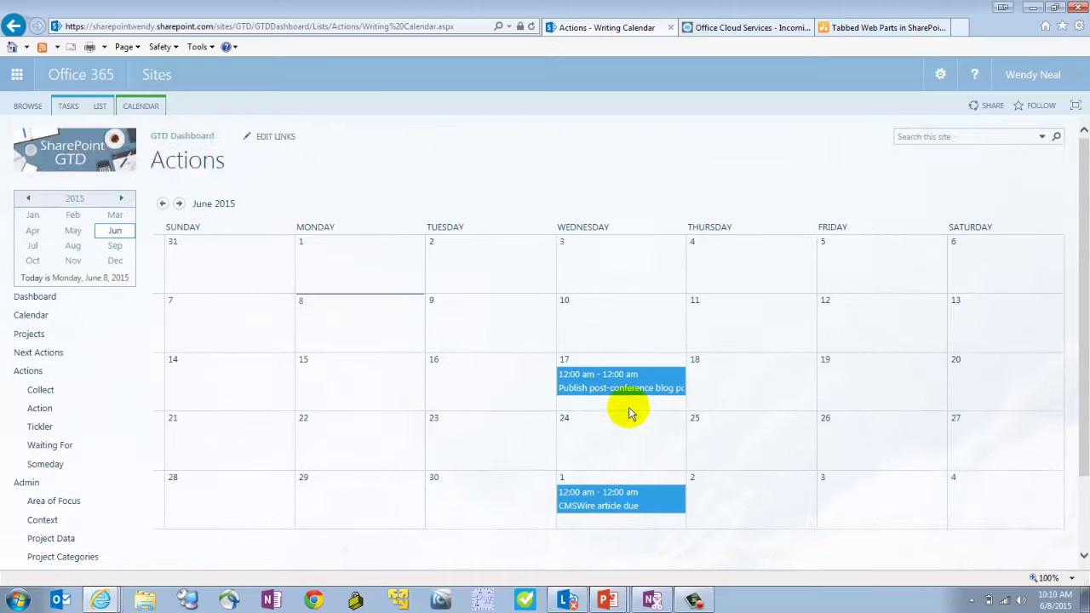
scroll(627, 316, "down", 1)
scroll(627, 316, "up", 1)
Examine the Writing Calendar view's settings, including its Context filter, and go back to the calendar without changing them
left_click(100, 107)
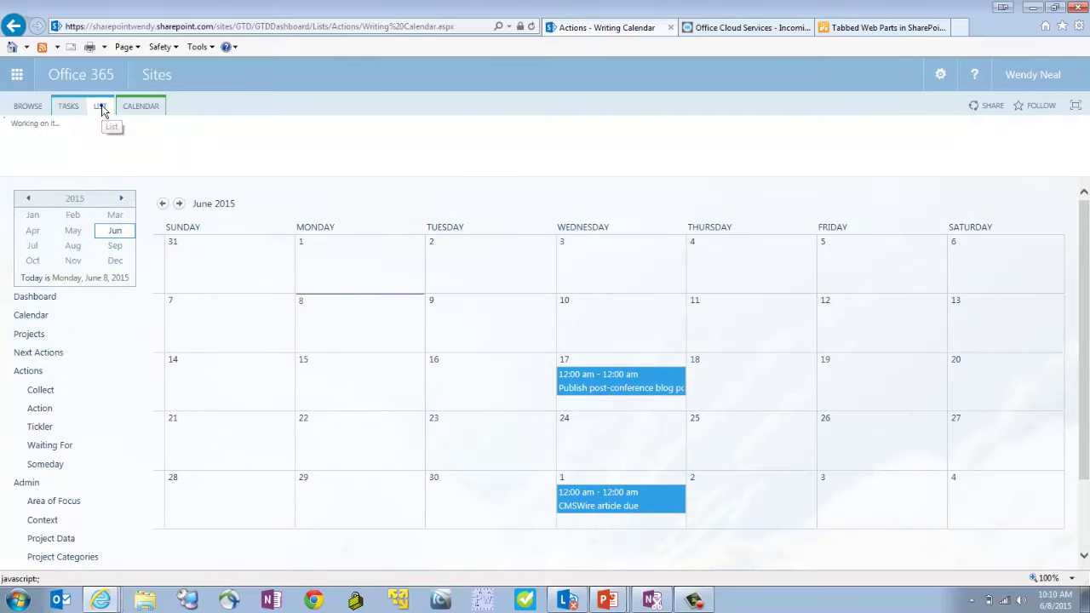
left_click(223, 127)
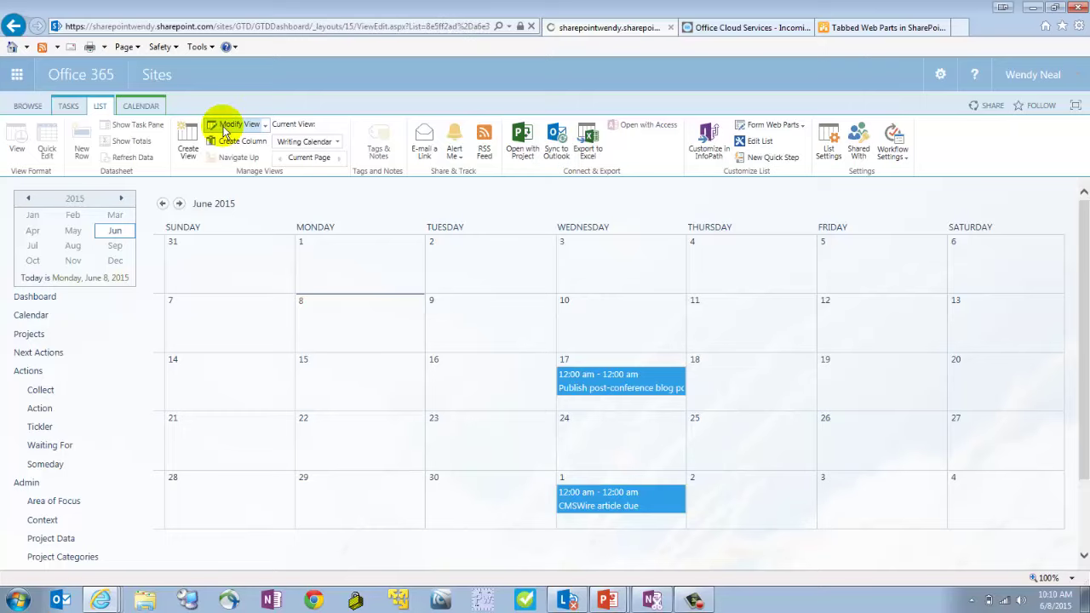
scroll(494, 221, "down", 5)
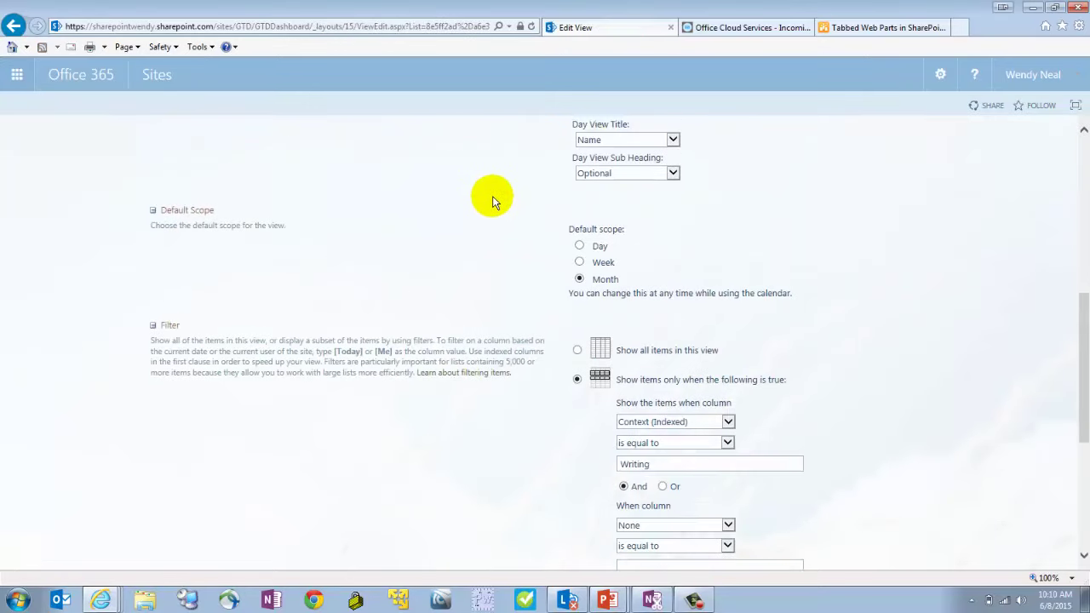
scroll(491, 203, "up", 3)
scroll(491, 205, "up", 2)
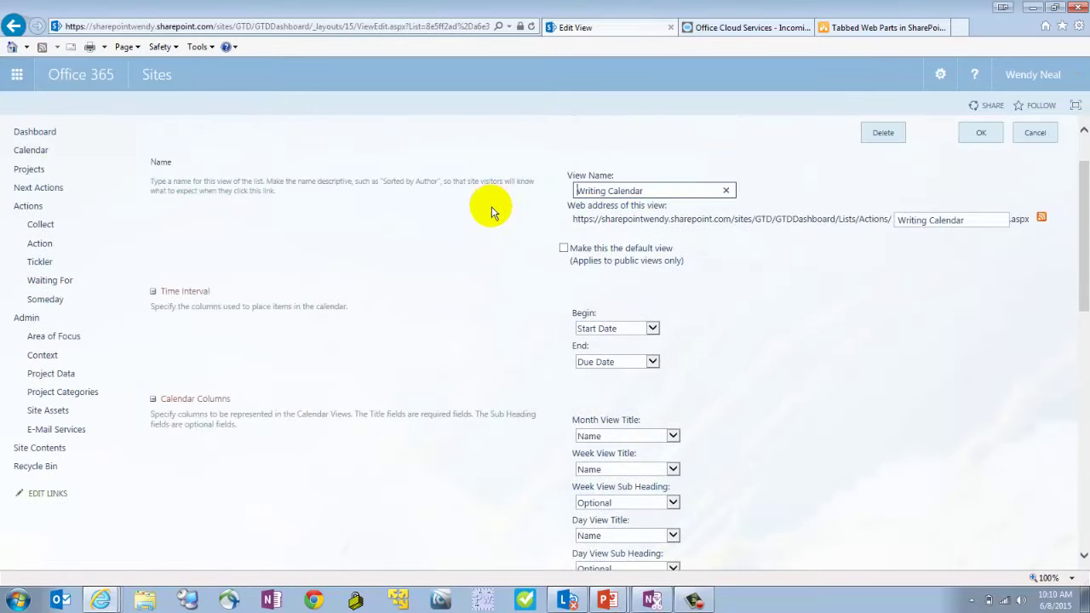
scroll(491, 213, "down", 6)
scroll(492, 223, "down", 1)
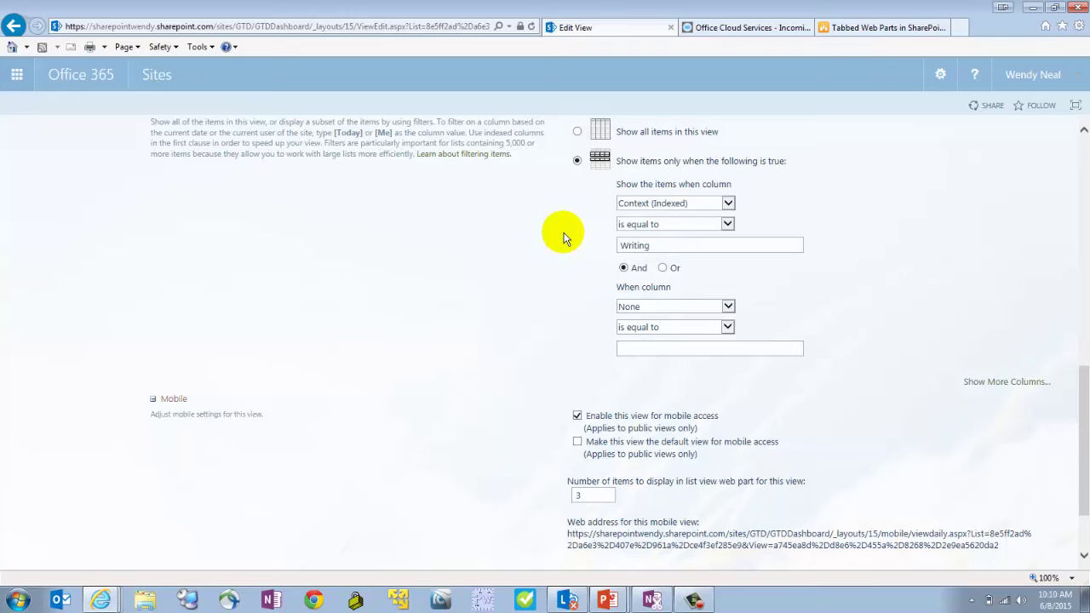
left_click(13, 26)
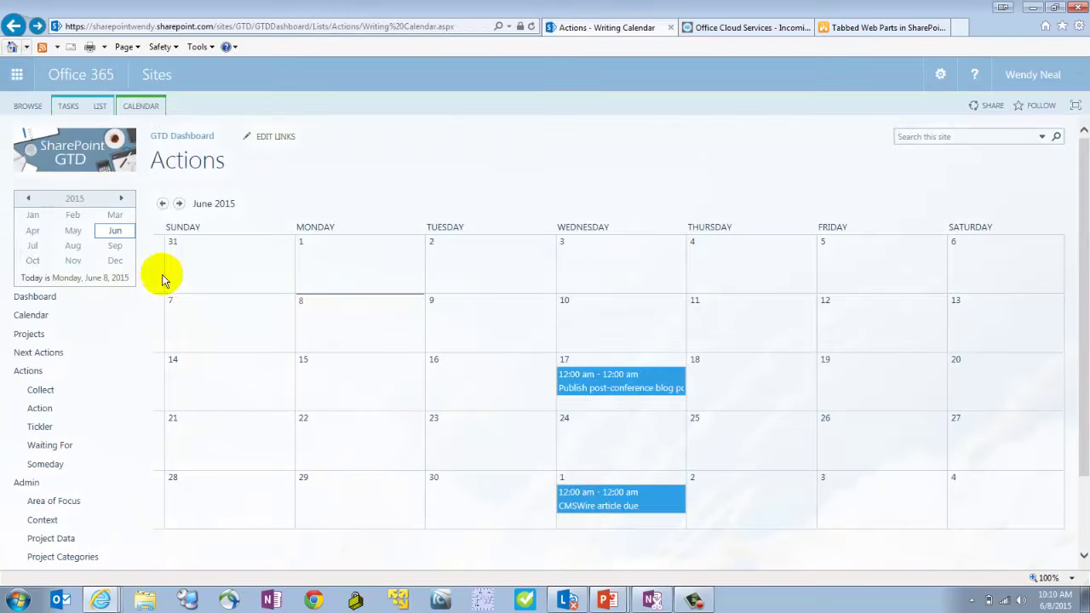
Look over the Events calendar with its Actions and Writing overlays and go to the site contents
left_click(27, 319)
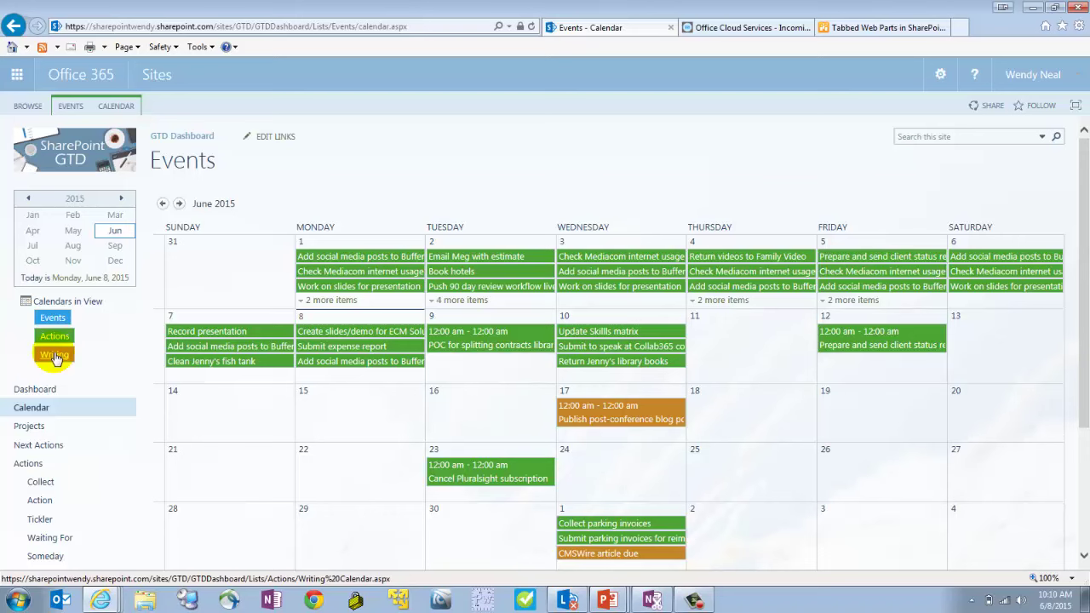
scroll(126, 357, "down", 2)
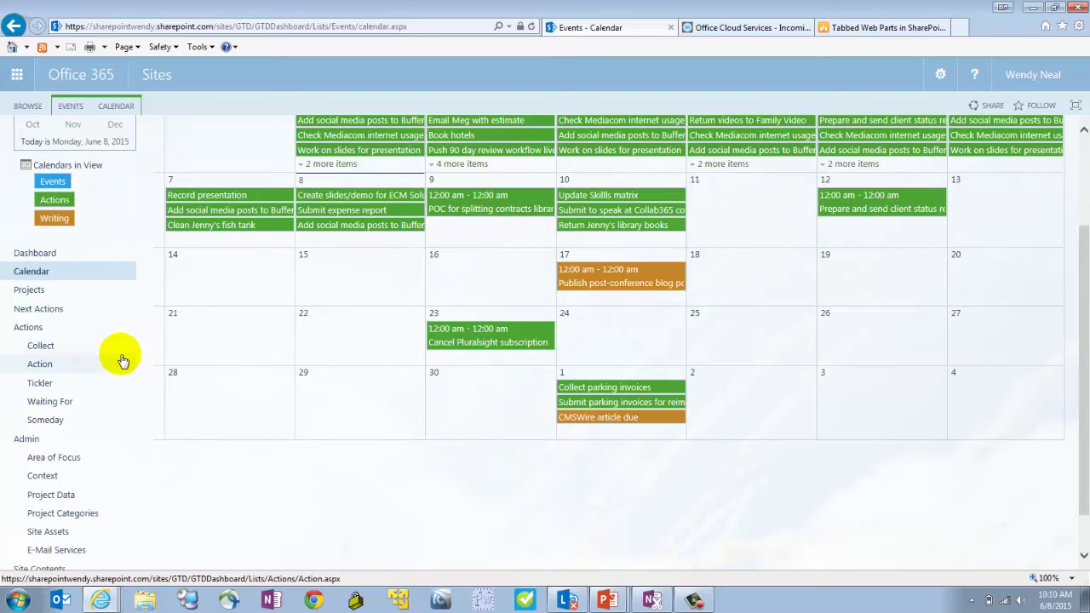
scroll(103, 383, "down", 1)
left_click(45, 520)
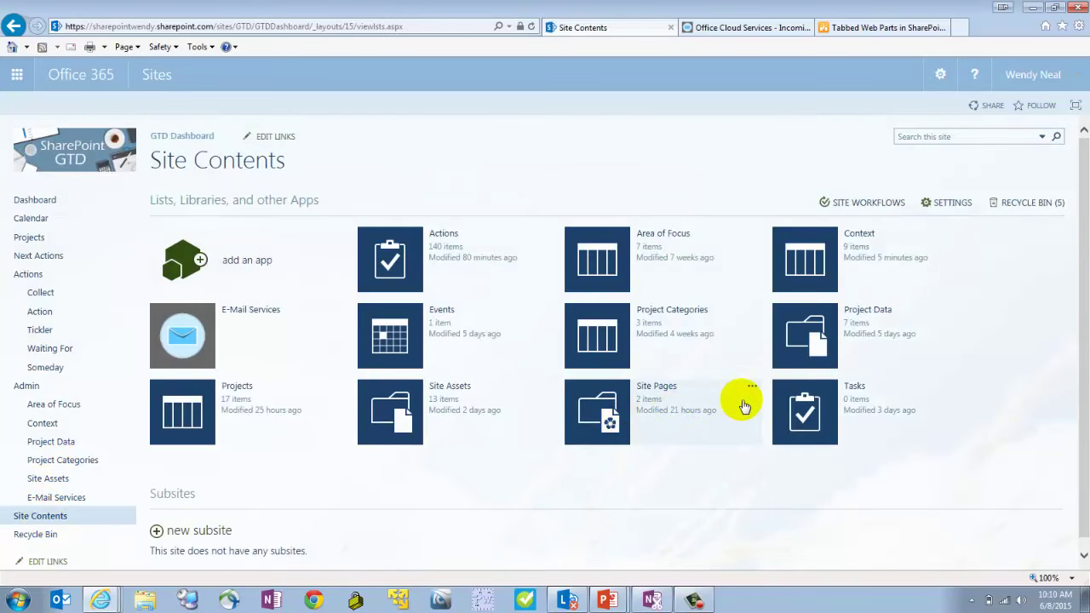
View the files and links in the Project Data library and the active projects in the Projects list
left_click(871, 312)
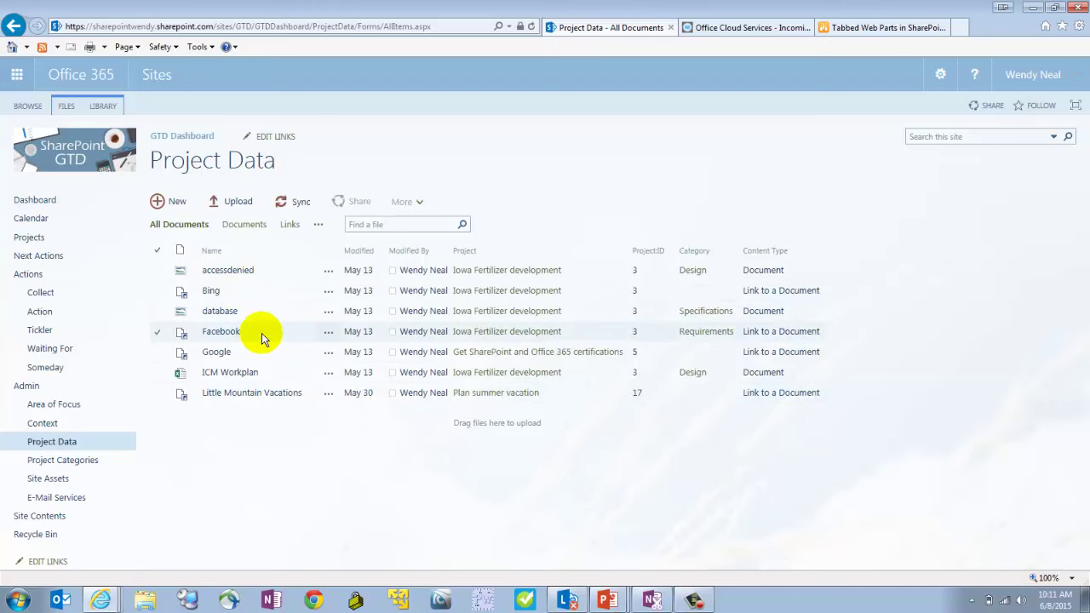
left_click(44, 519)
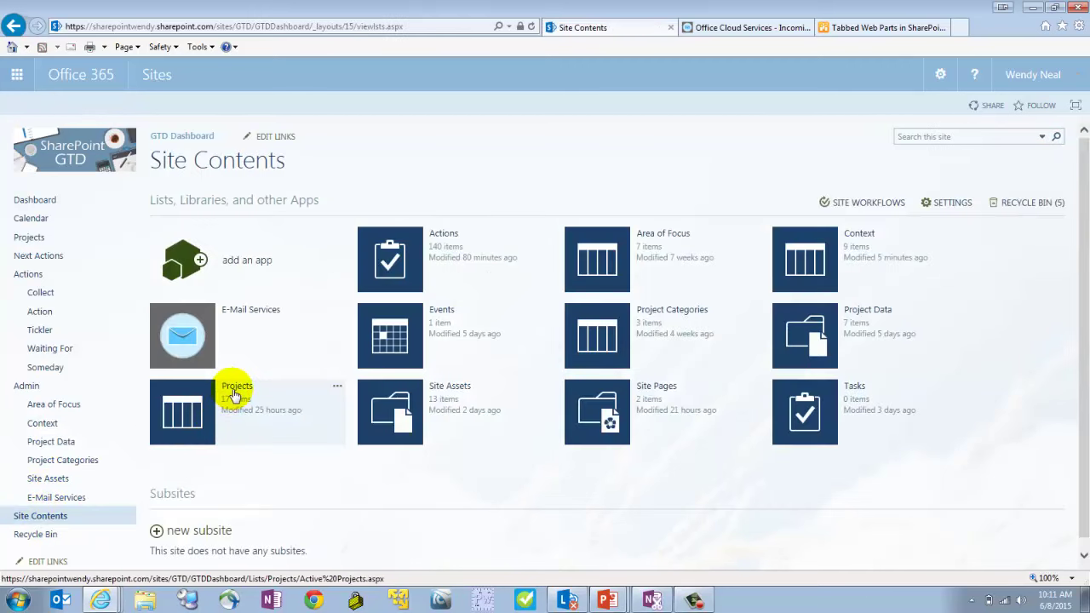
left_click(235, 394)
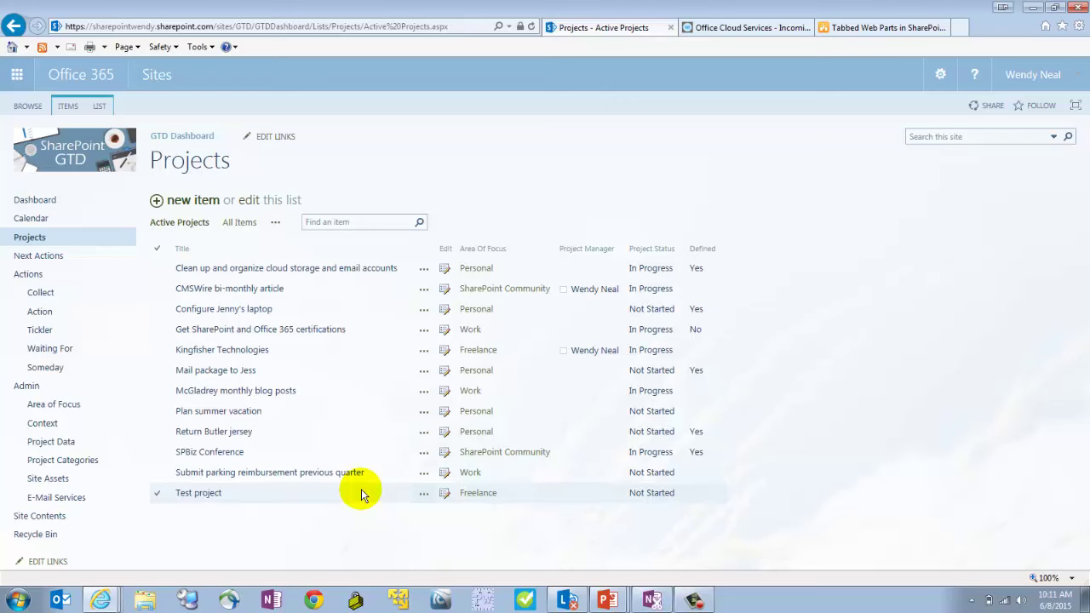
left_click(618, 492)
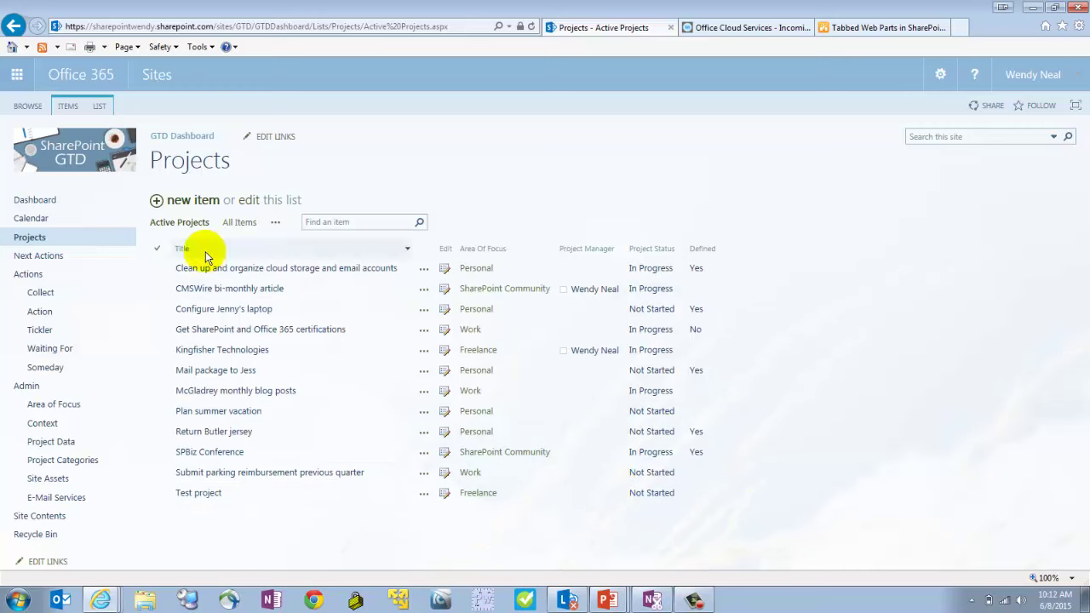
Examine the columns in the Projects list settings and return to the active projects
left_click(99, 106)
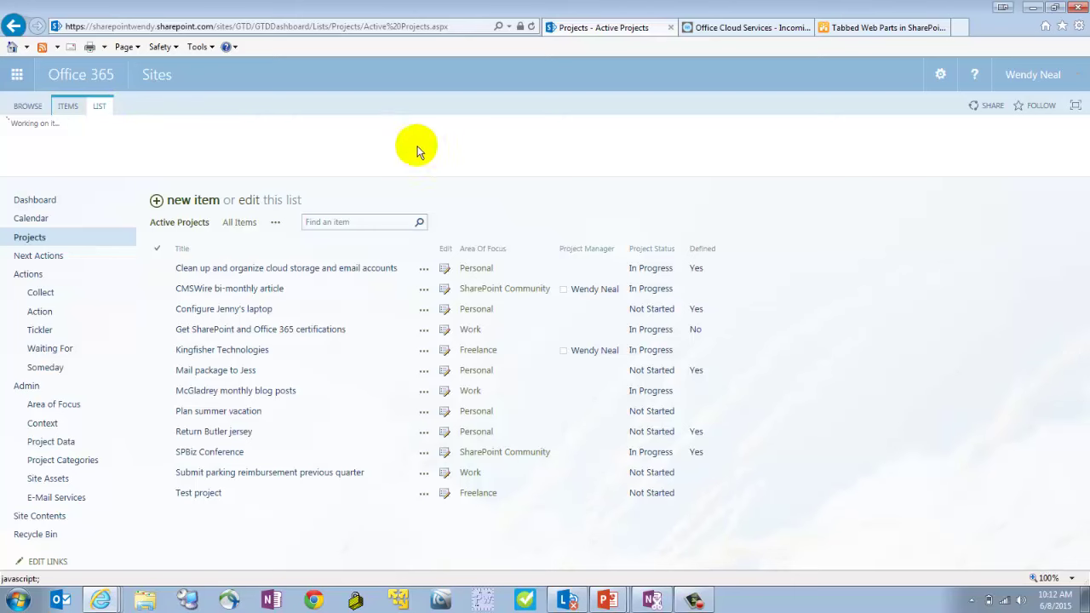
left_click(691, 147)
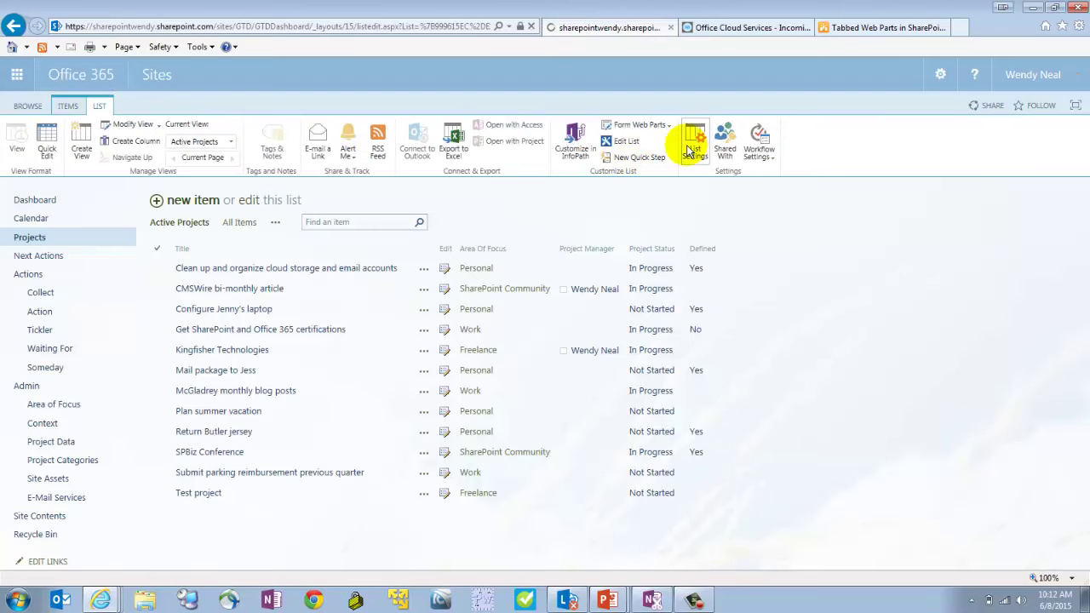
scroll(303, 291, "down", 3)
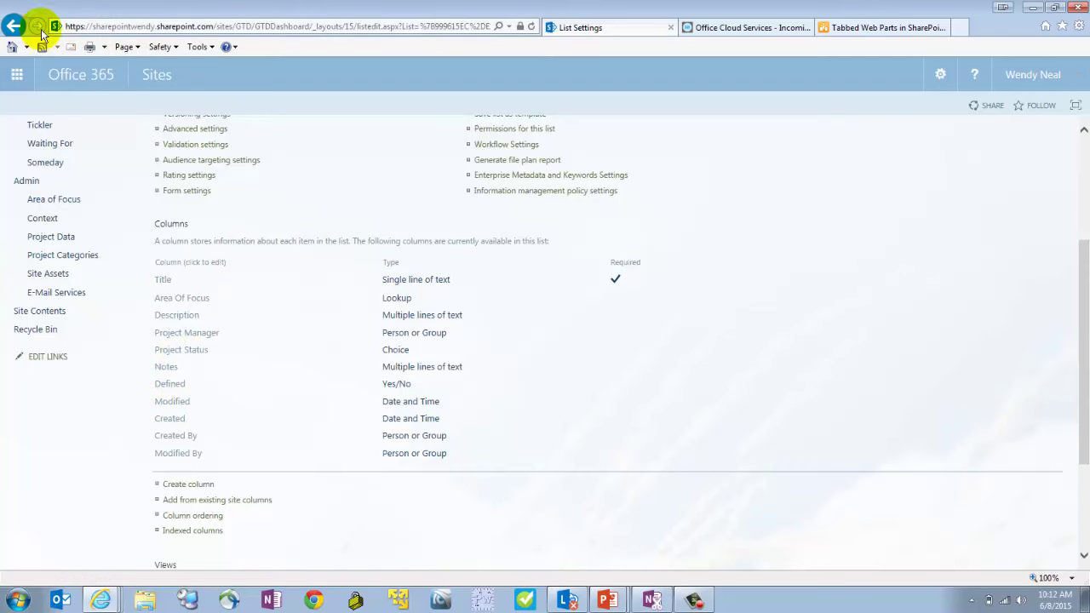
left_click(13, 26)
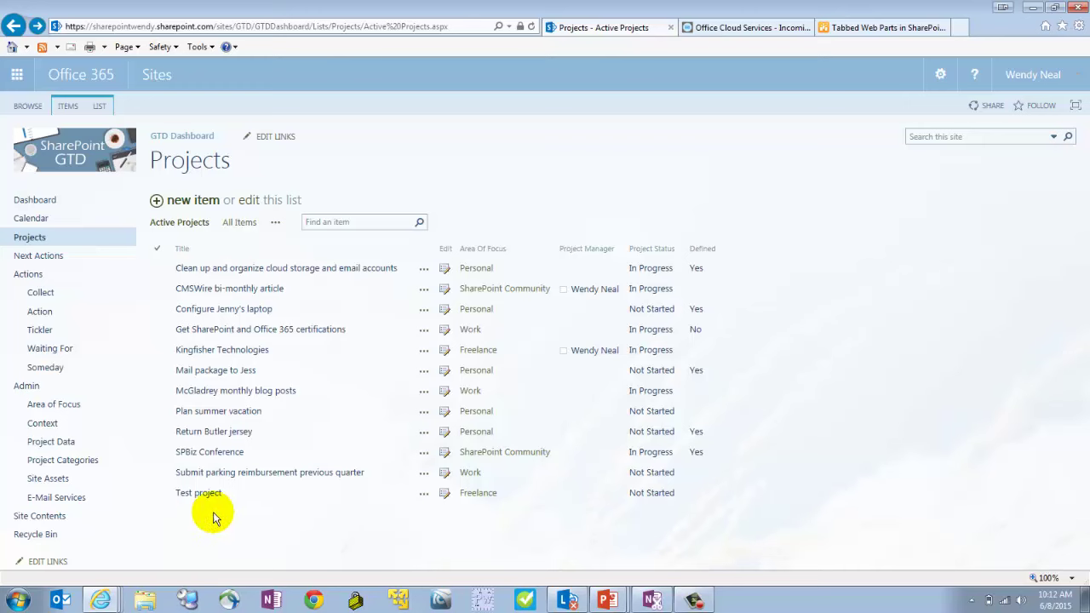
Open the SPBiz Conference project and view its details and project actions
left_click(213, 453)
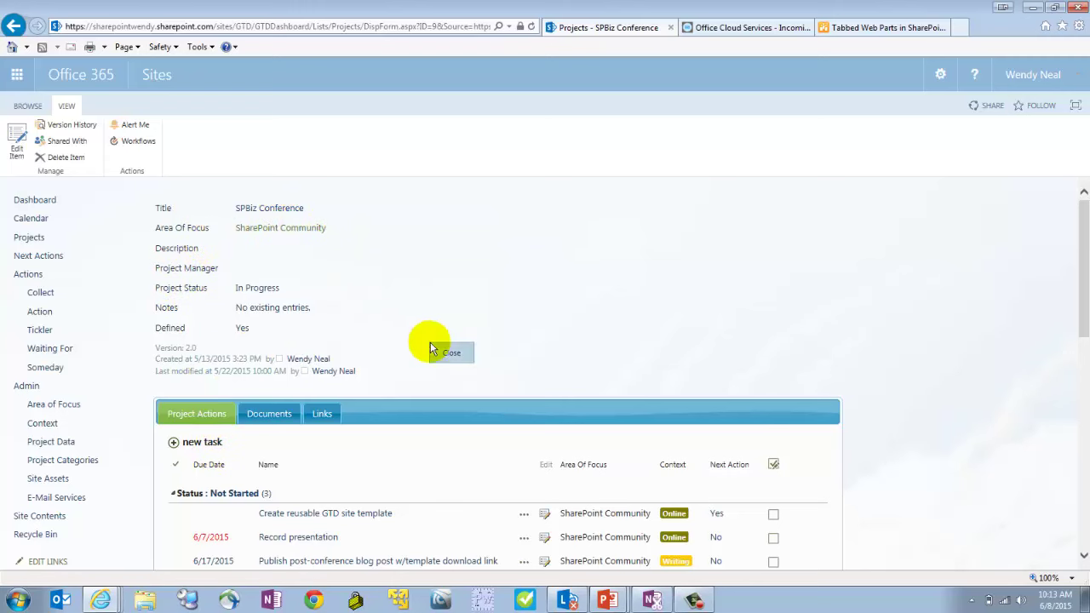
scroll(444, 458, "down", 1)
scroll(445, 460, "down", 2)
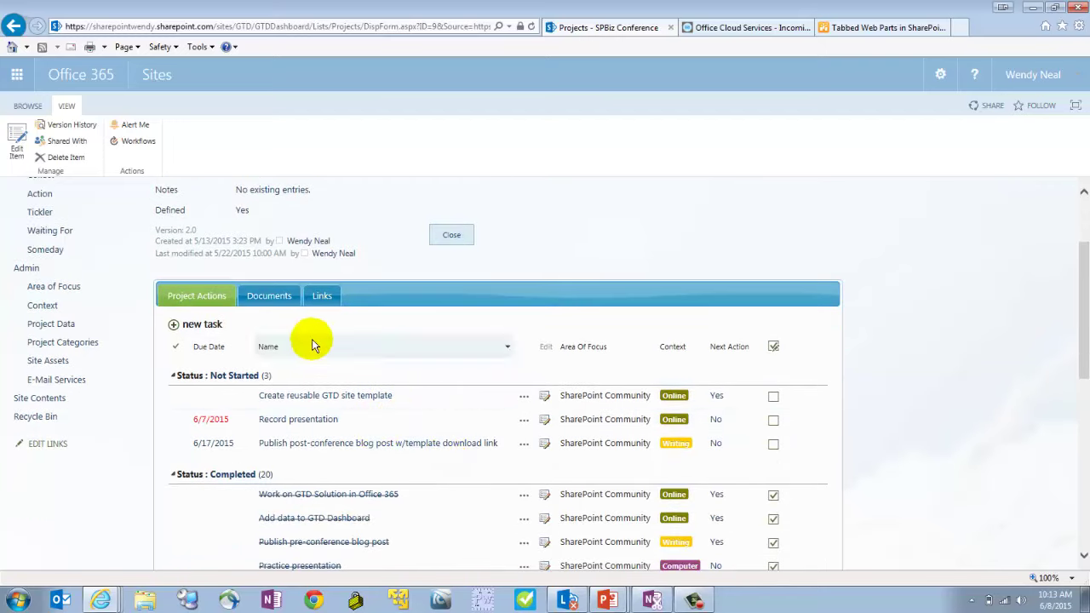
scroll(209, 295, "down", 1)
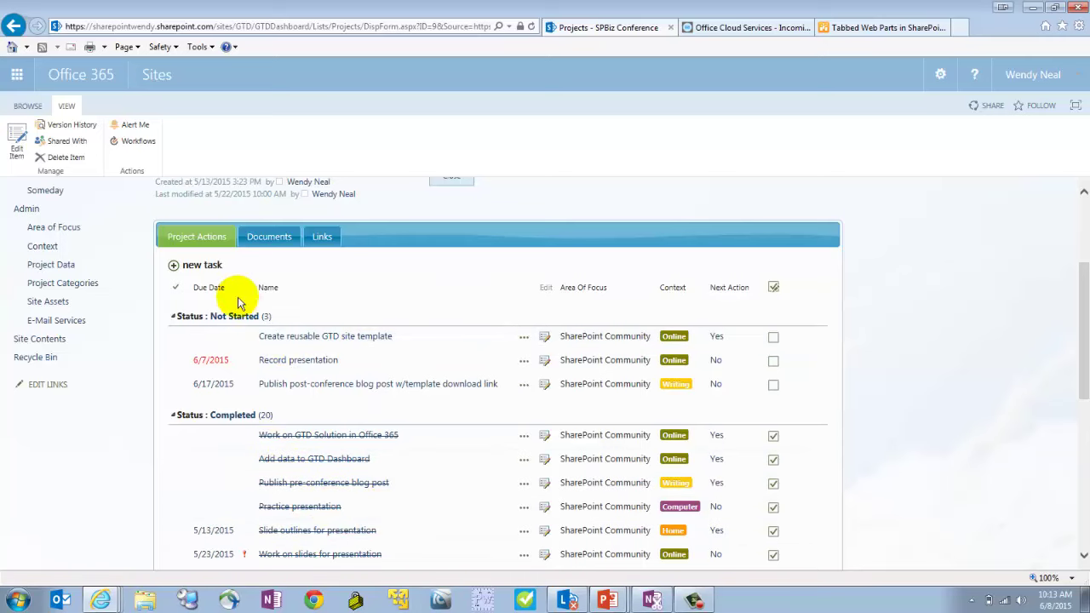
Show the SPBiz Conference project's documents and links, and switch back to its project actions
left_click(274, 239)
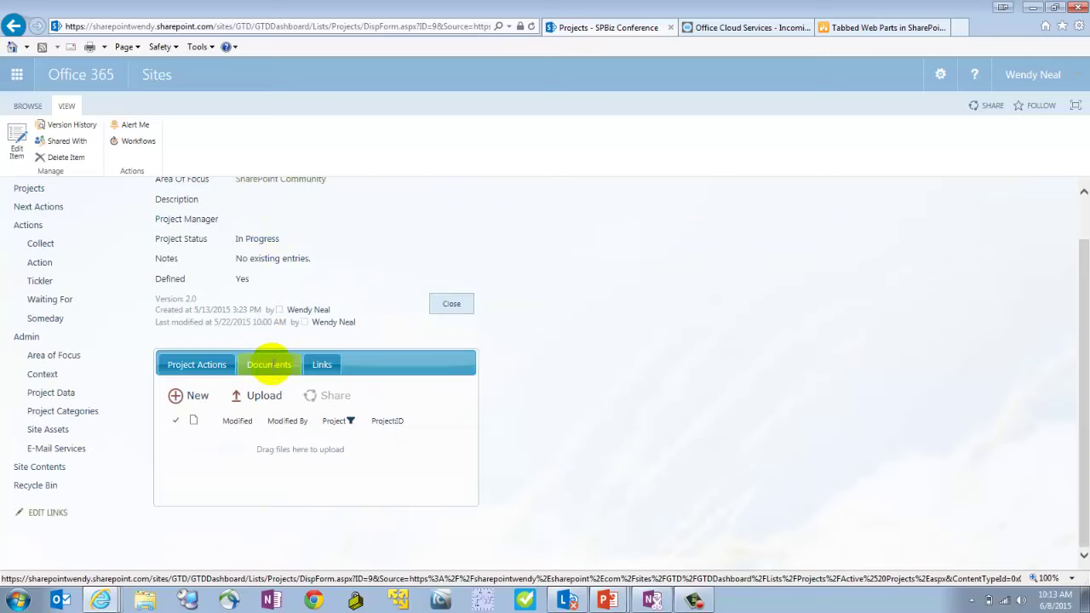
left_click(322, 365)
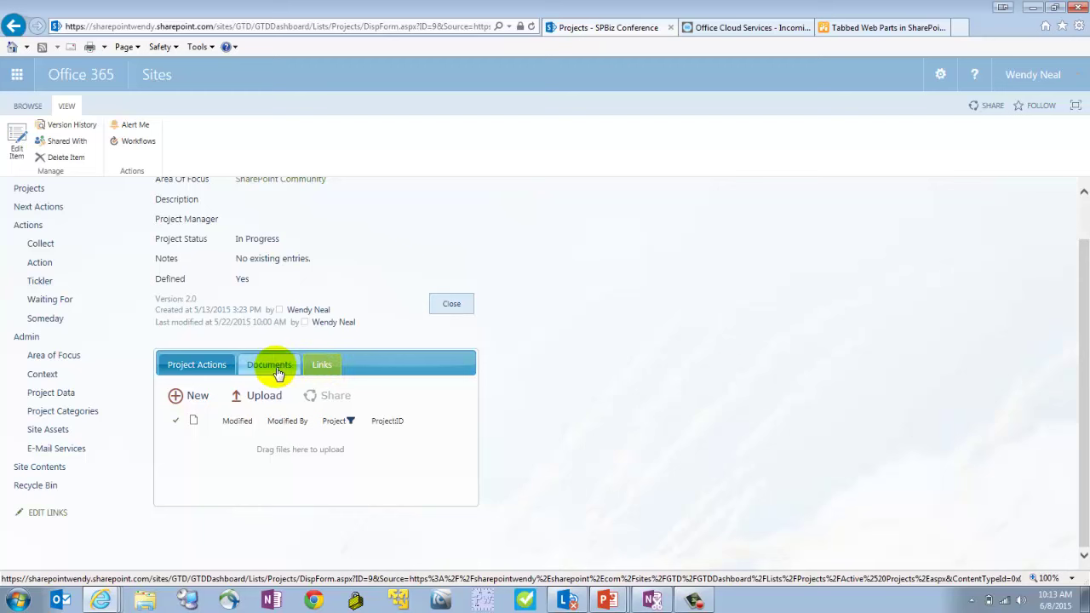
left_click(219, 363)
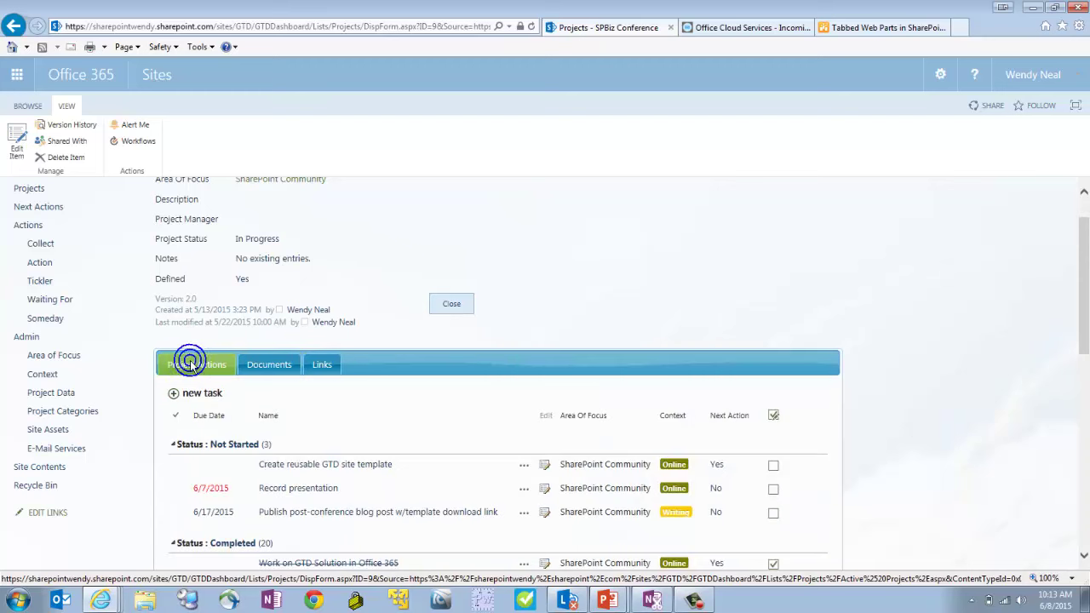
Look through the SPBiz Conference project's Not Started and Completed actions
scroll(465, 381, "down", 2)
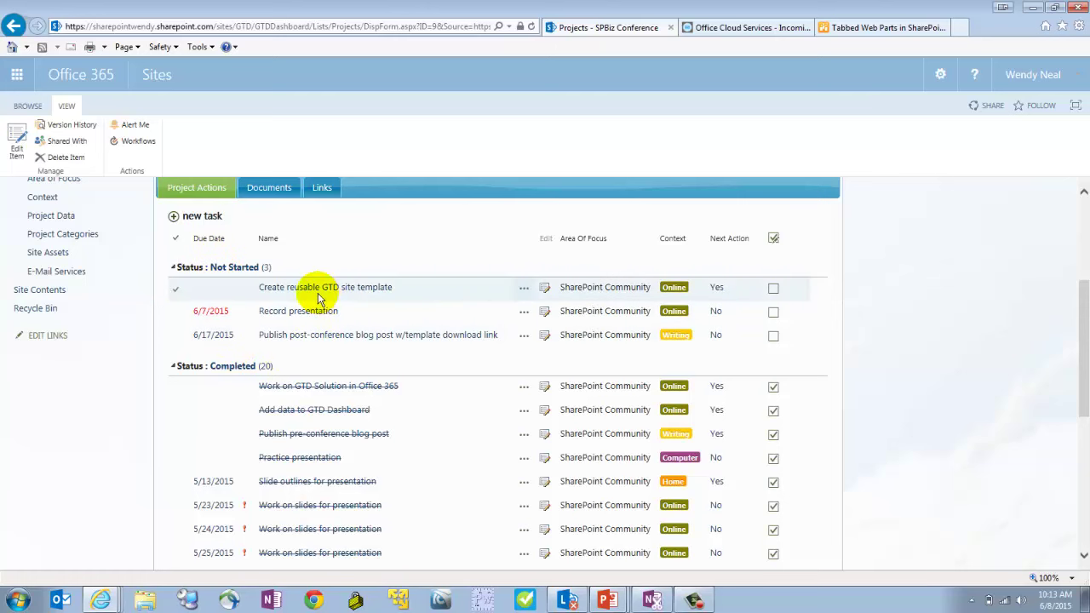
scroll(287, 321, "down", 3)
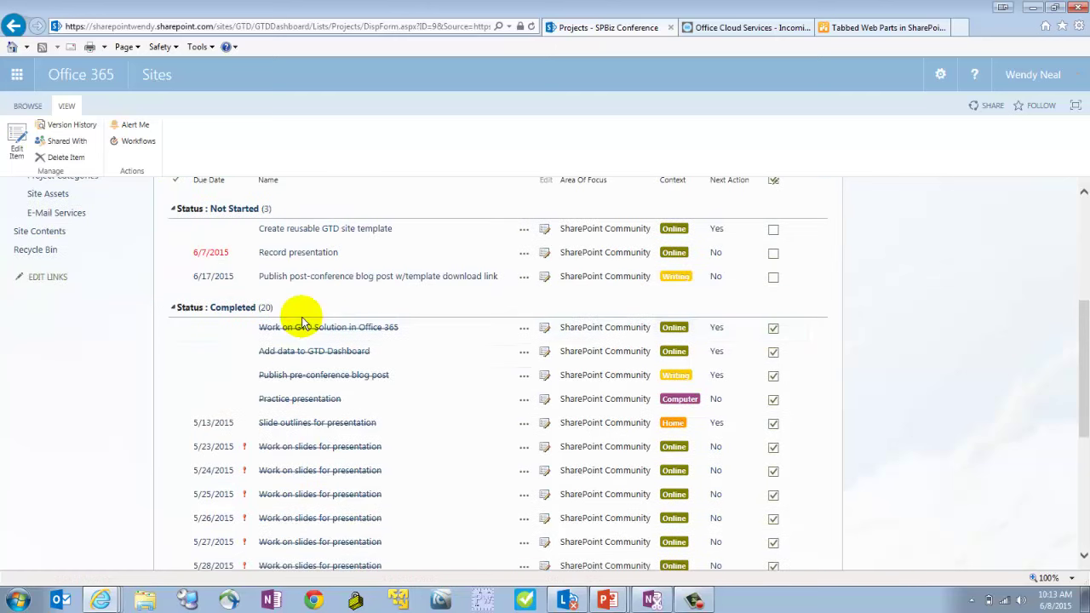
scroll(392, 456, "down", 1)
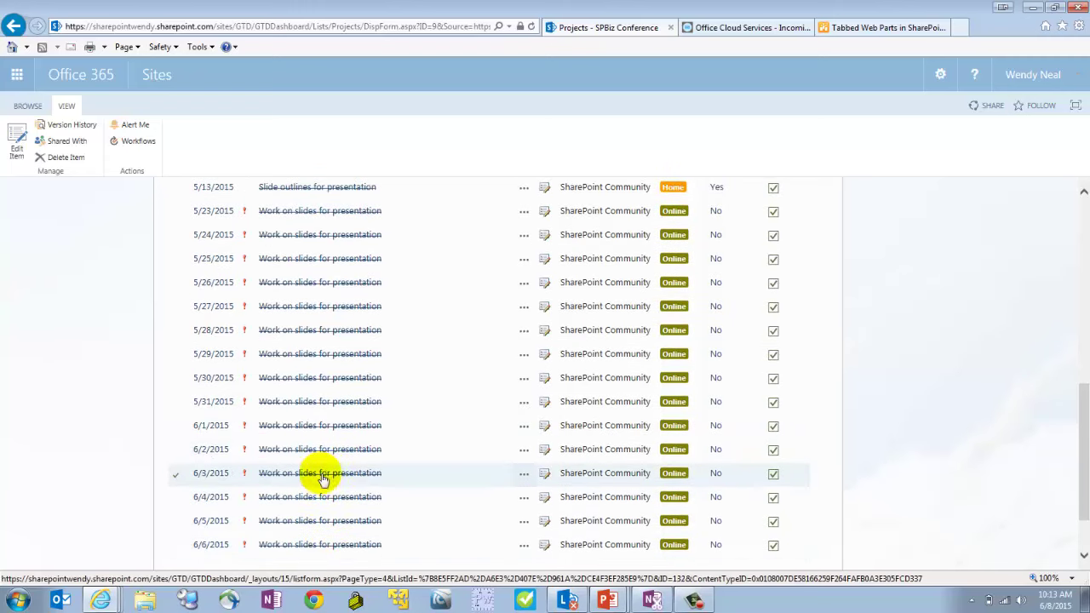
scroll(320, 328, "up", 2)
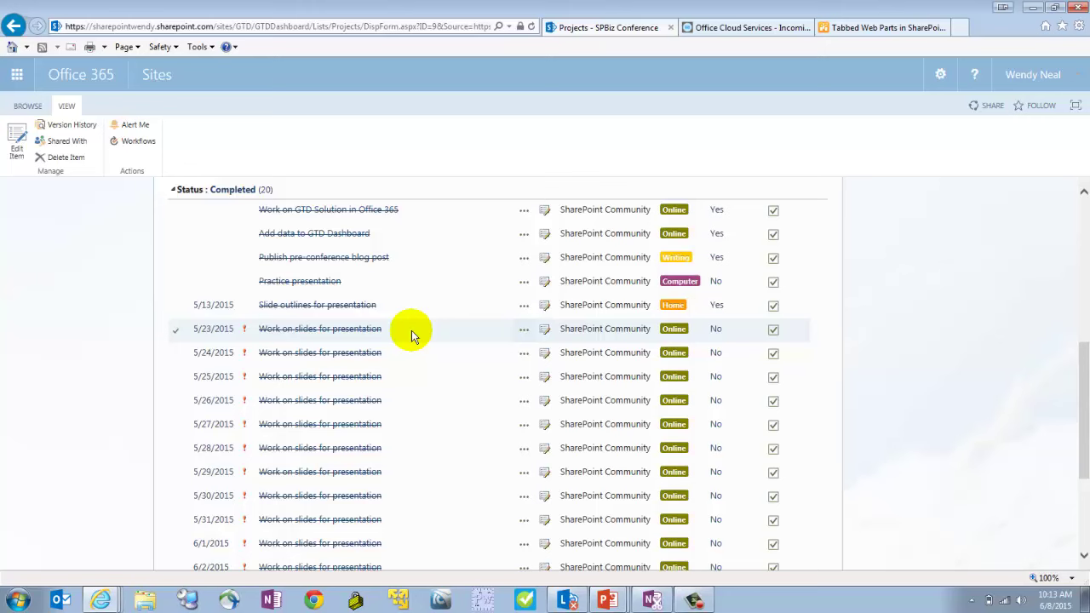
scroll(377, 360, "down", 5)
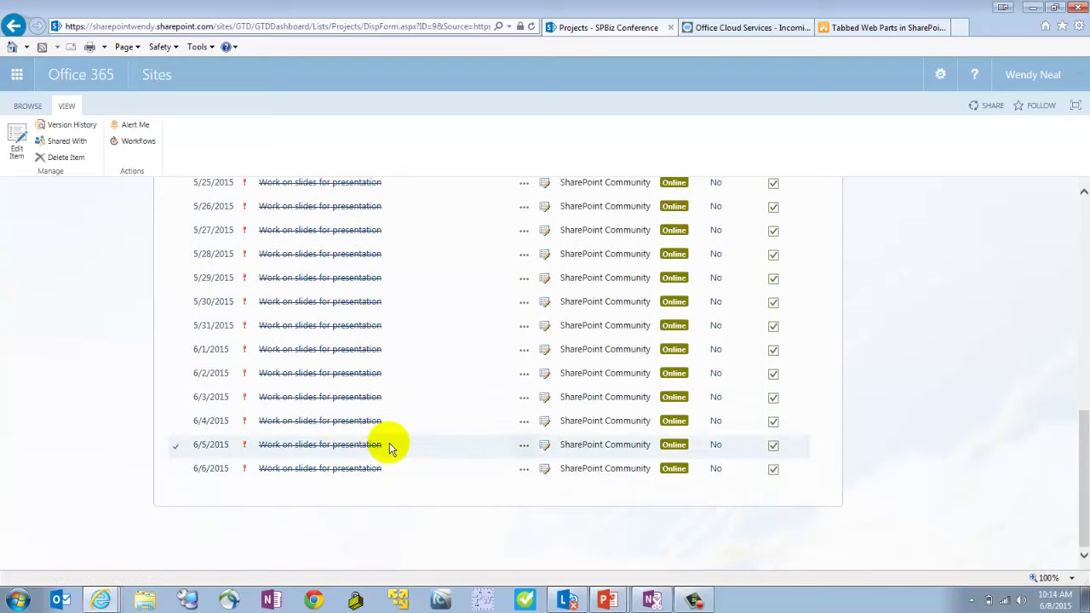
scroll(389, 448, "up", 9)
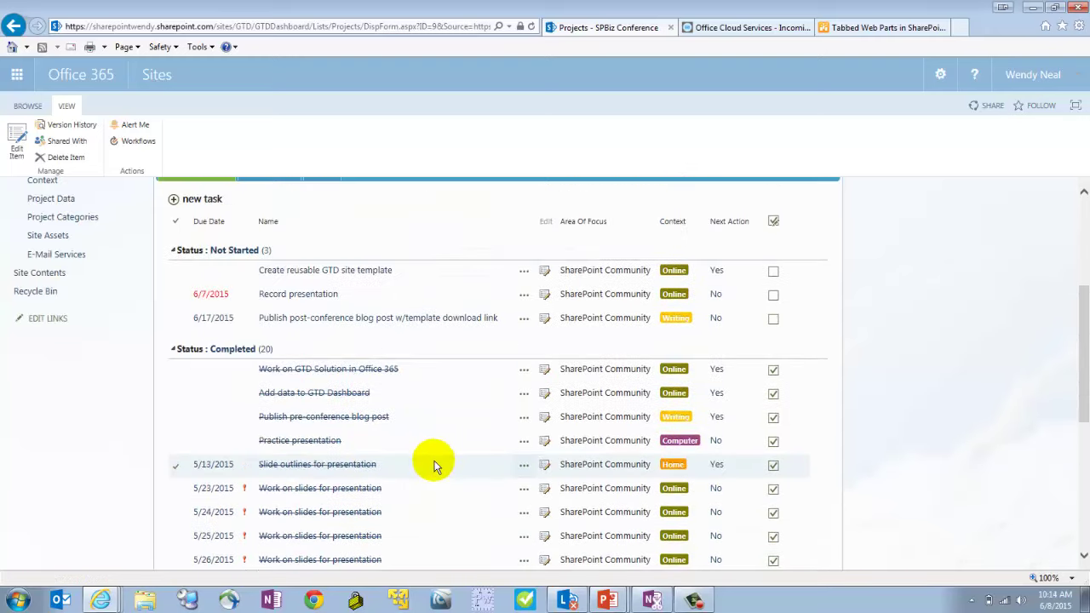
scroll(348, 389, "up", 6)
Return to the active projects and open the package mailing project to view its actions
left_click(29, 236)
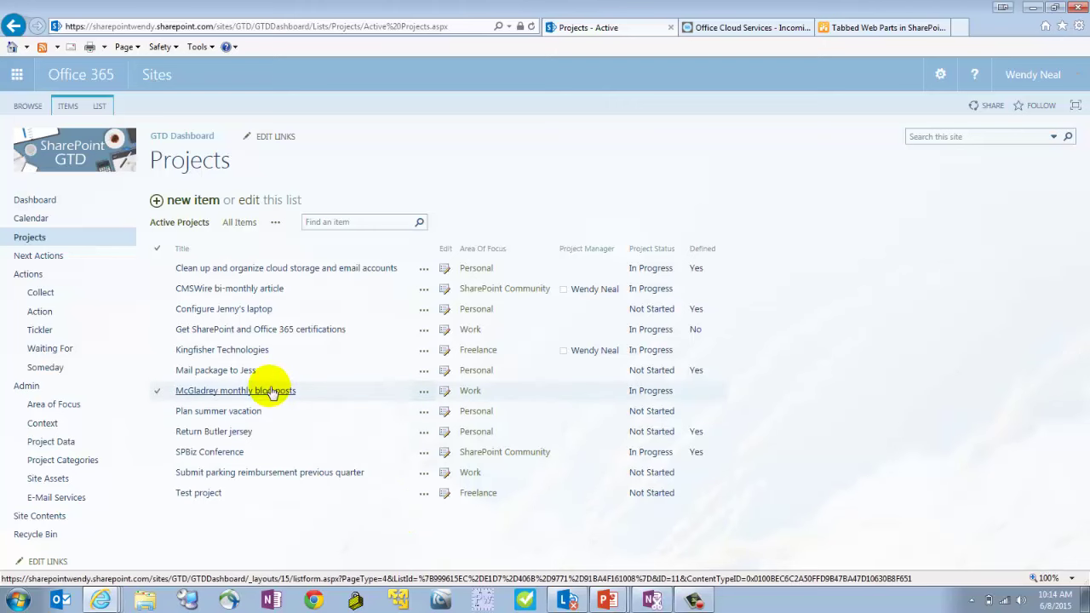
left_click(205, 373)
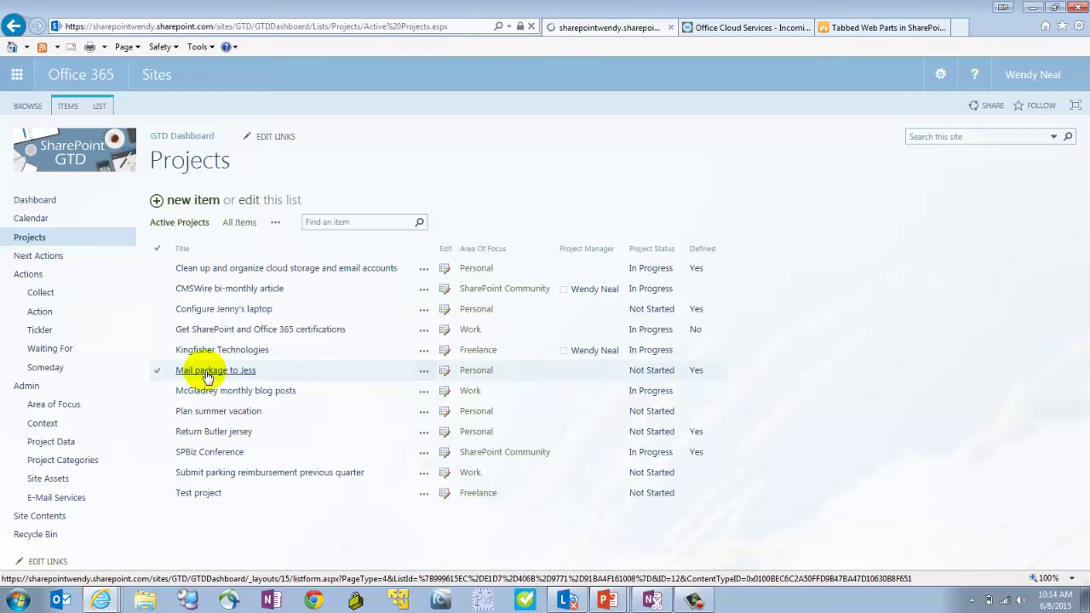
scroll(813, 393, "down", 2)
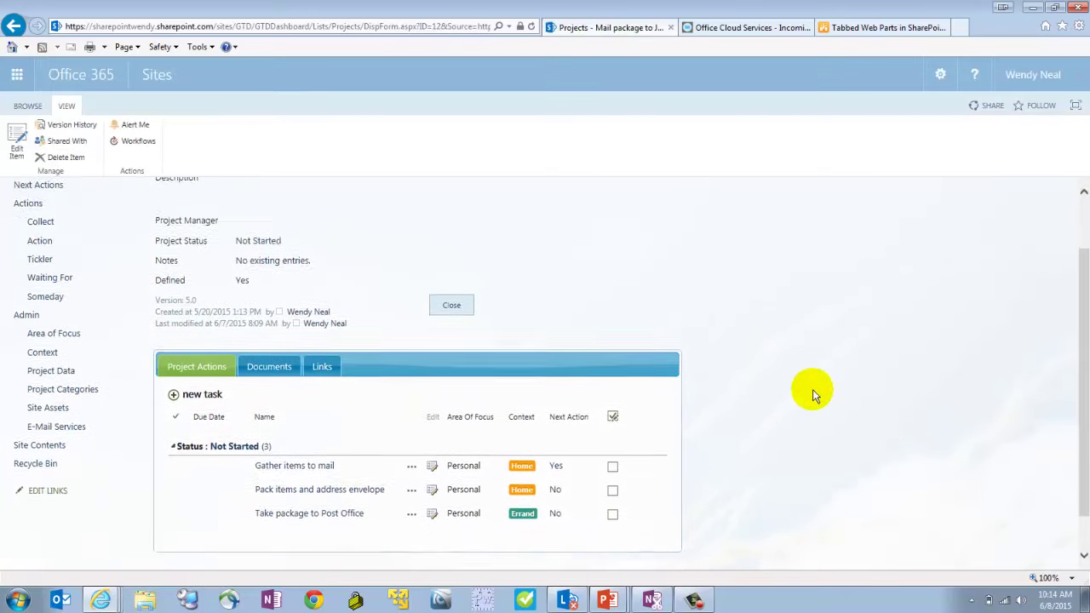
scroll(812, 390, "down", 1)
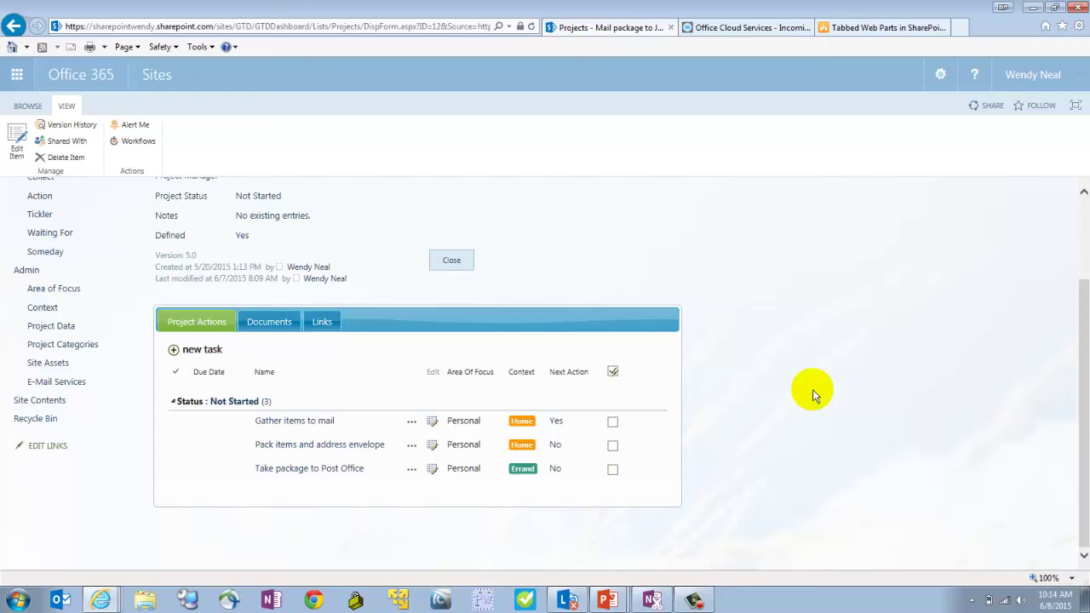
Open the "Gather items to mail" action and look at the bulleted items in its description
left_click(287, 422)
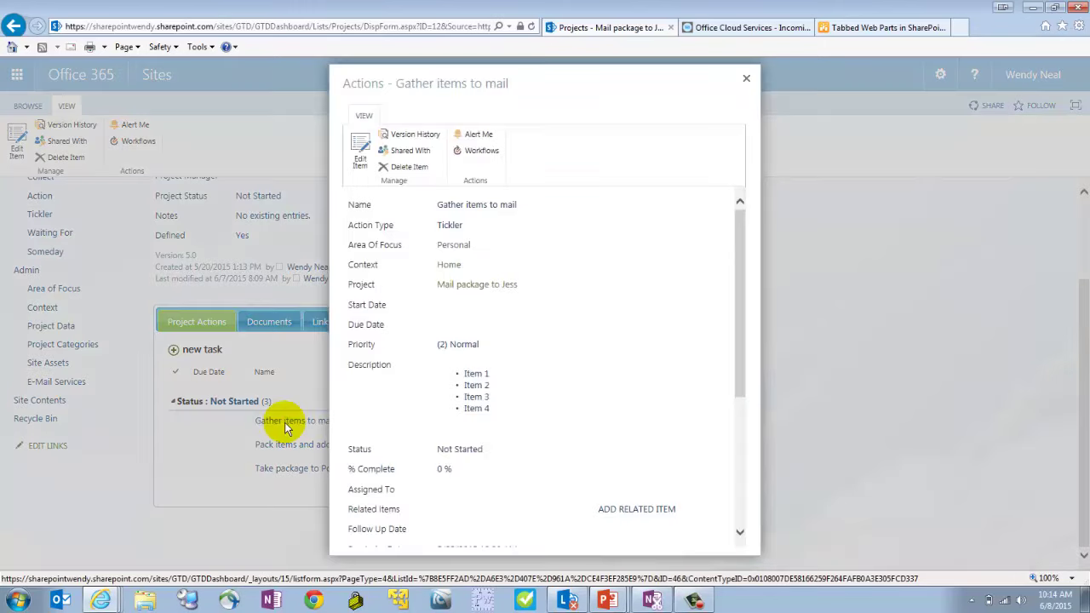
left_click_drag(494, 413, 467, 373)
left_click(495, 416)
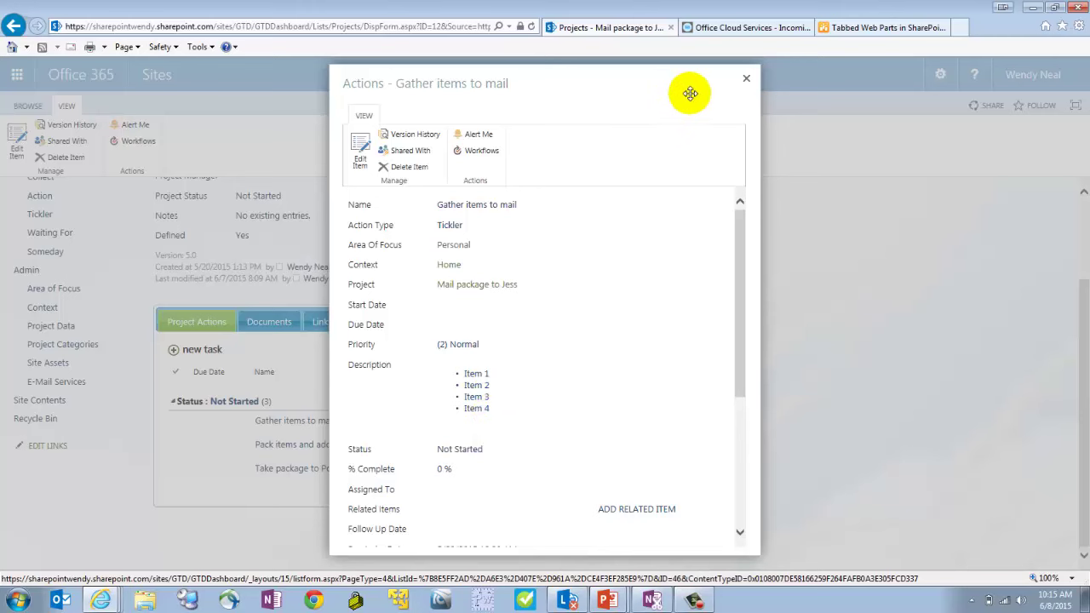
Close the action details, open the Next Actions view and filter its Context column to Home
left_click(744, 81)
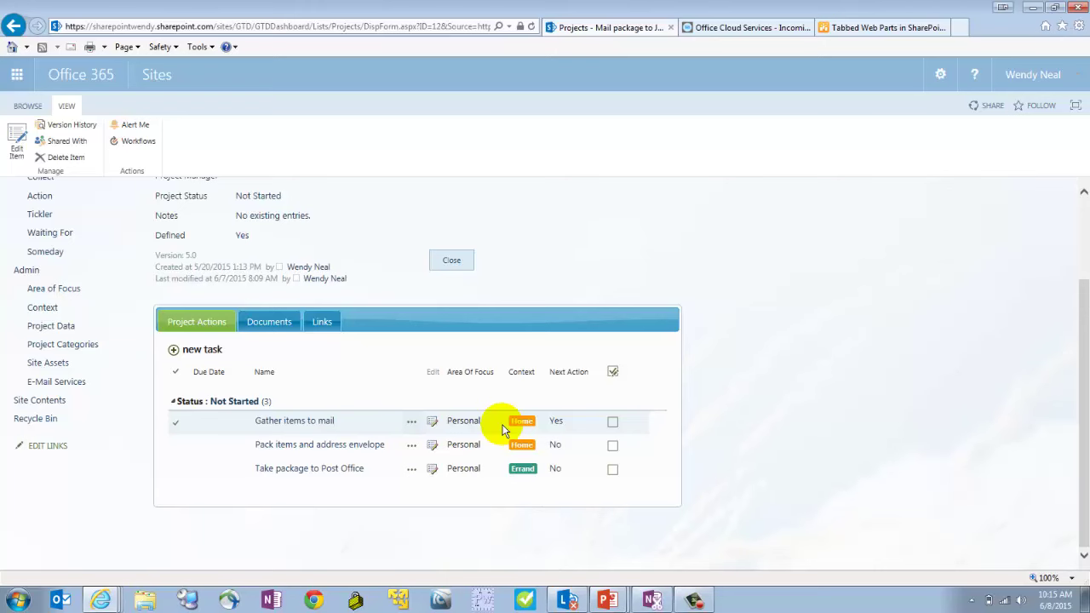
scroll(502, 430, "up", 2)
left_click(50, 259)
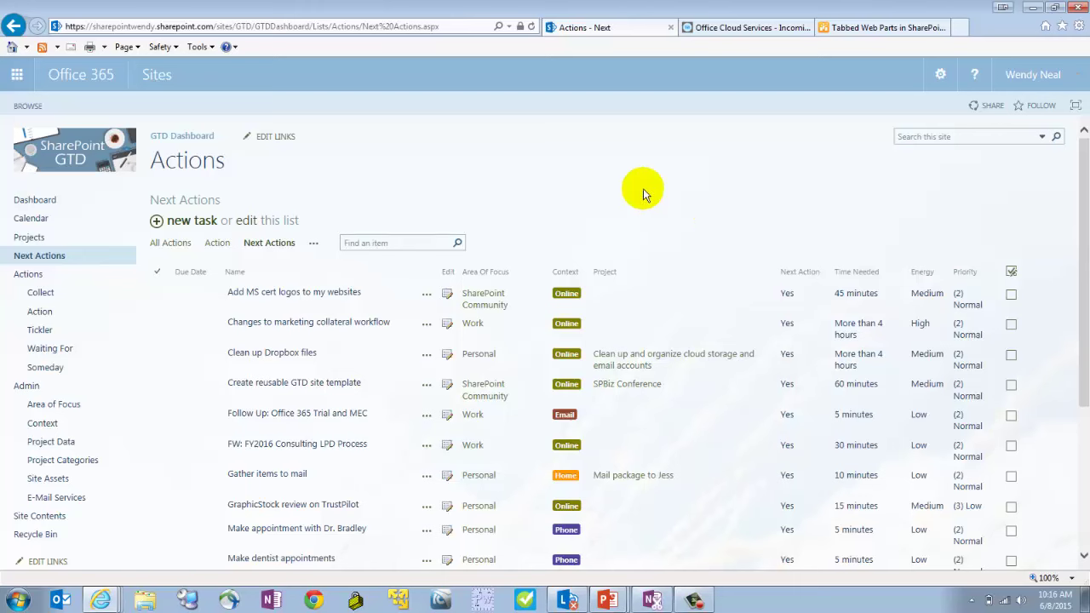
left_click(584, 279)
left_click(471, 392)
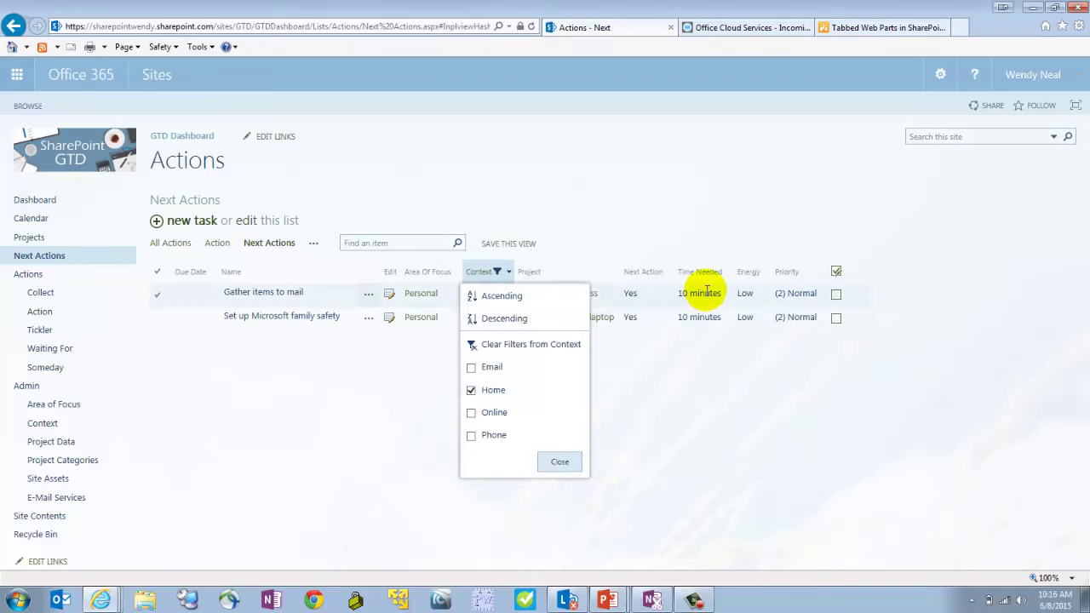
left_click(707, 291)
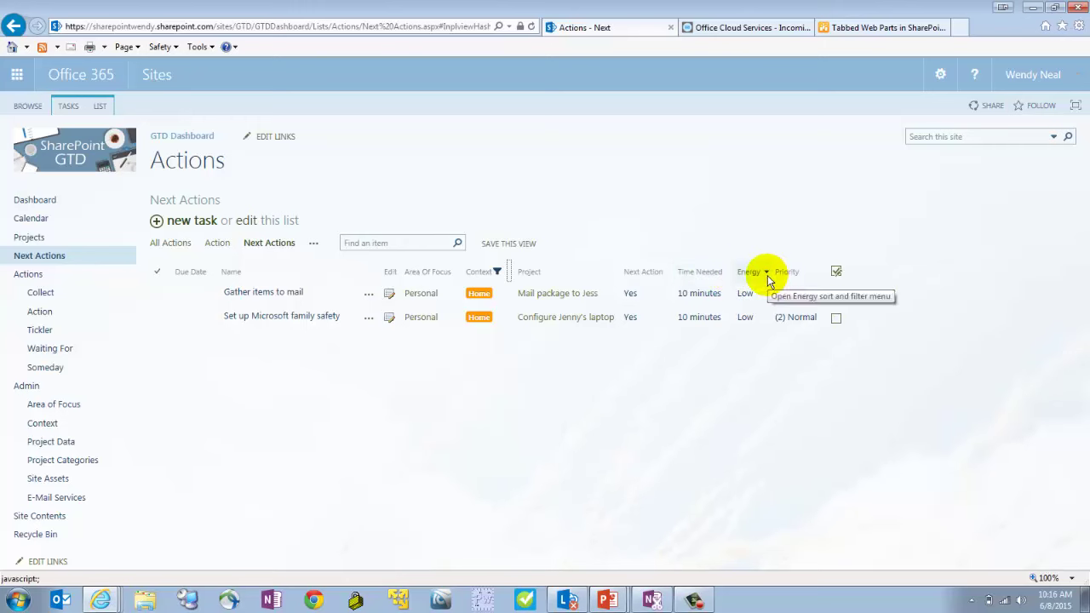
Open the "Gather items to mail" action from the filtered list, look at its details and close it
left_click(265, 292)
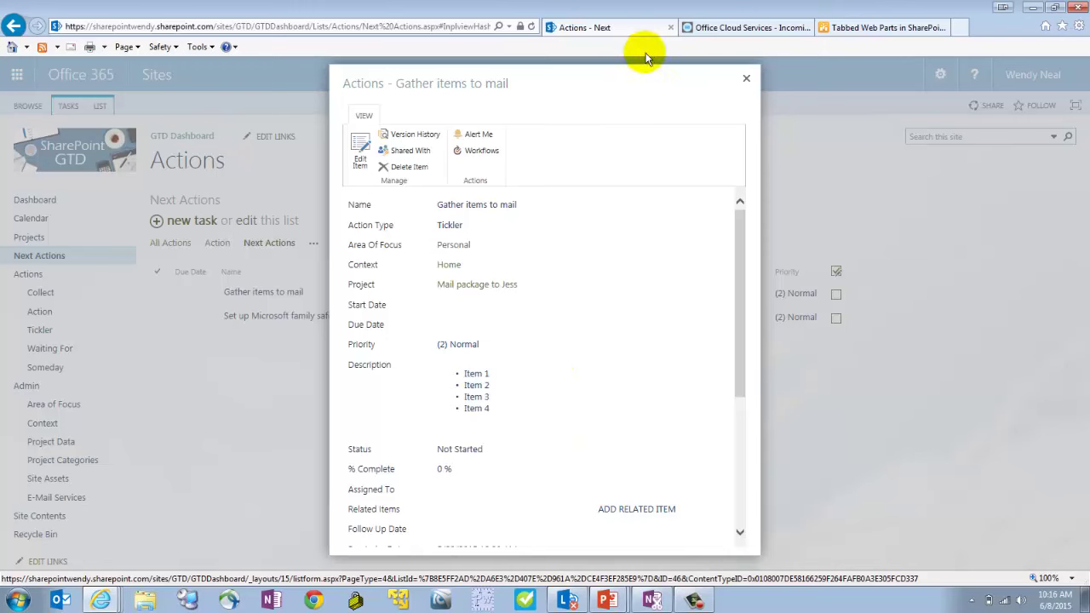
left_click(745, 77)
left_click(562, 485)
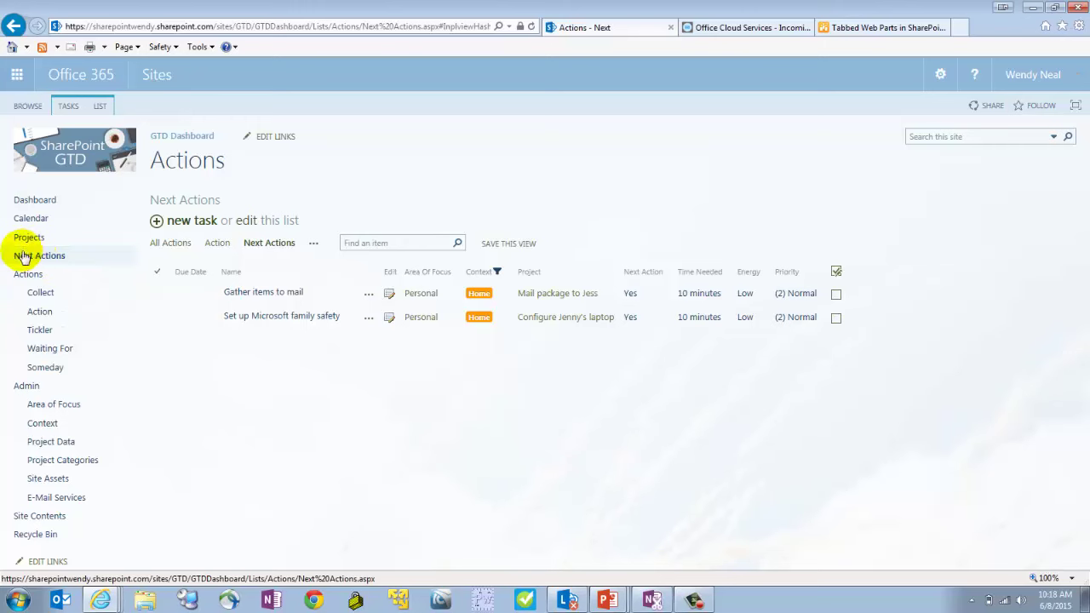
Look at the Collect and Action views, checking the priority icons and due dates throughout the Action list
left_click(37, 294)
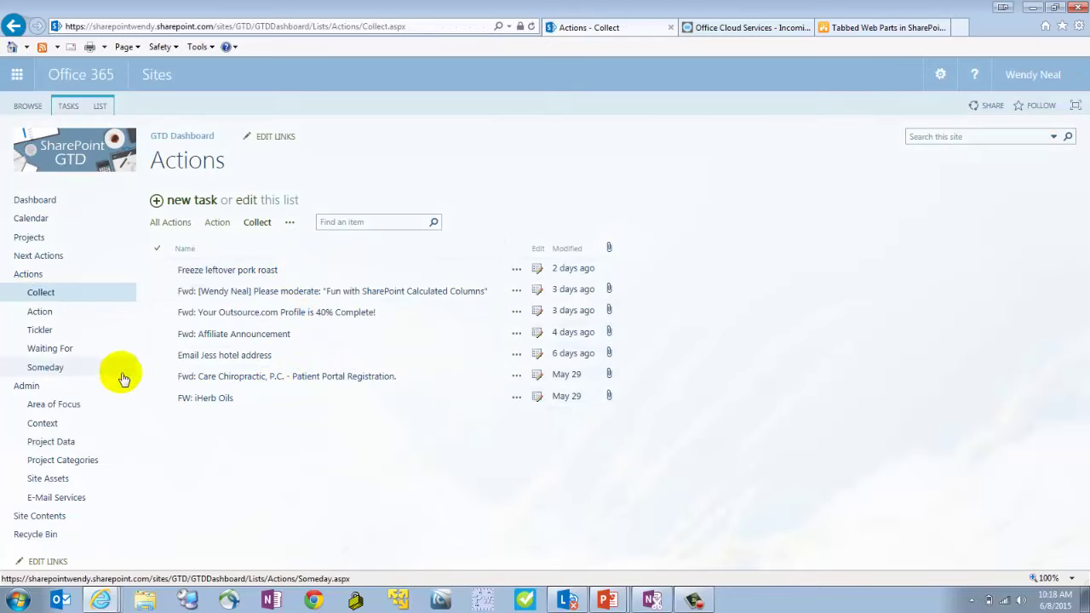
left_click(40, 312)
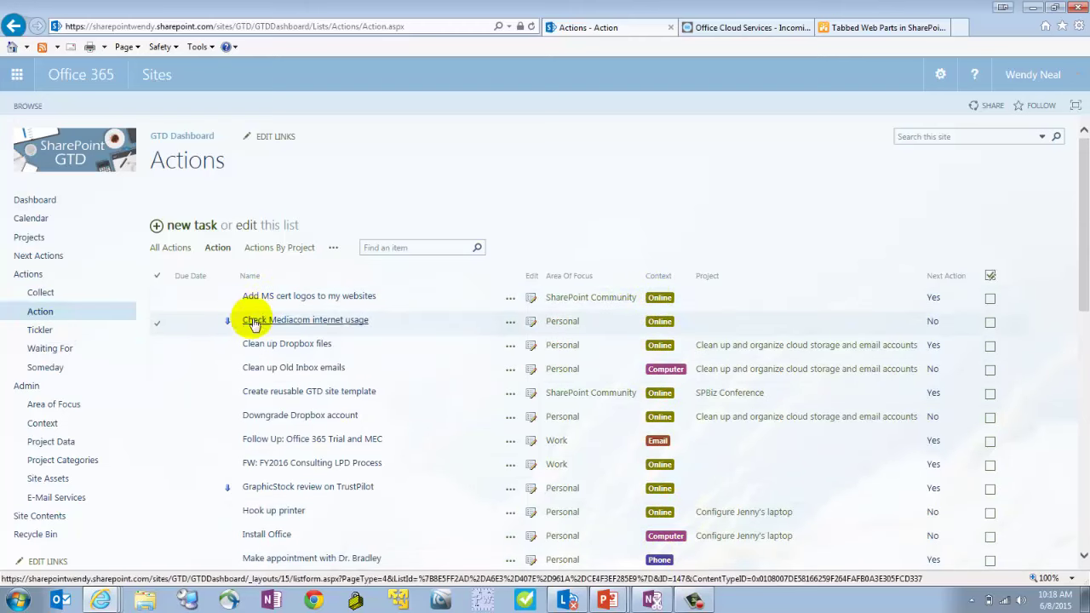
scroll(227, 316, "down", 3)
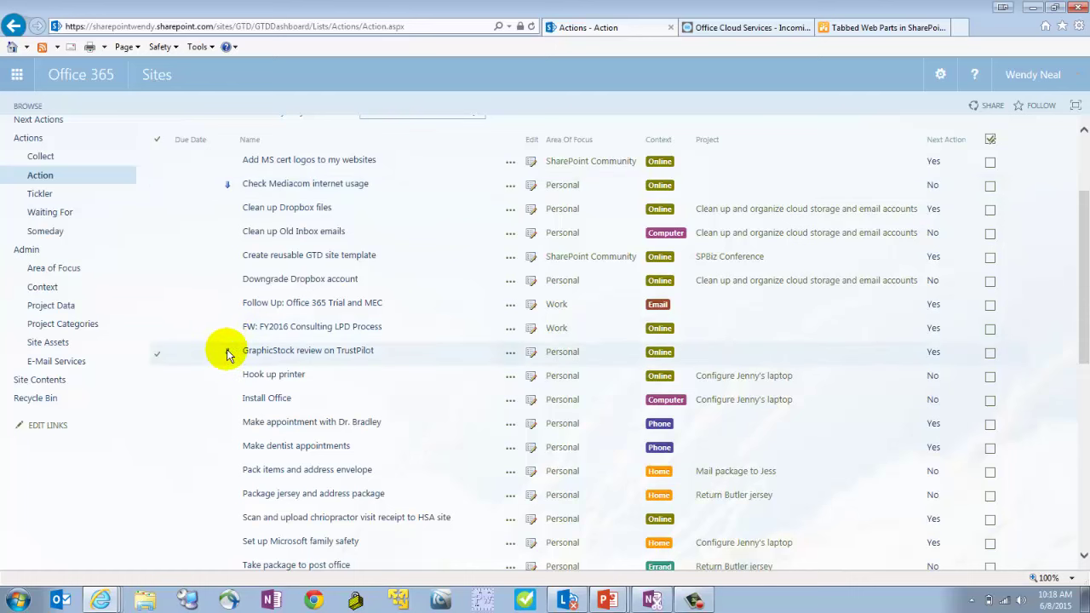
scroll(226, 356, "down", 9)
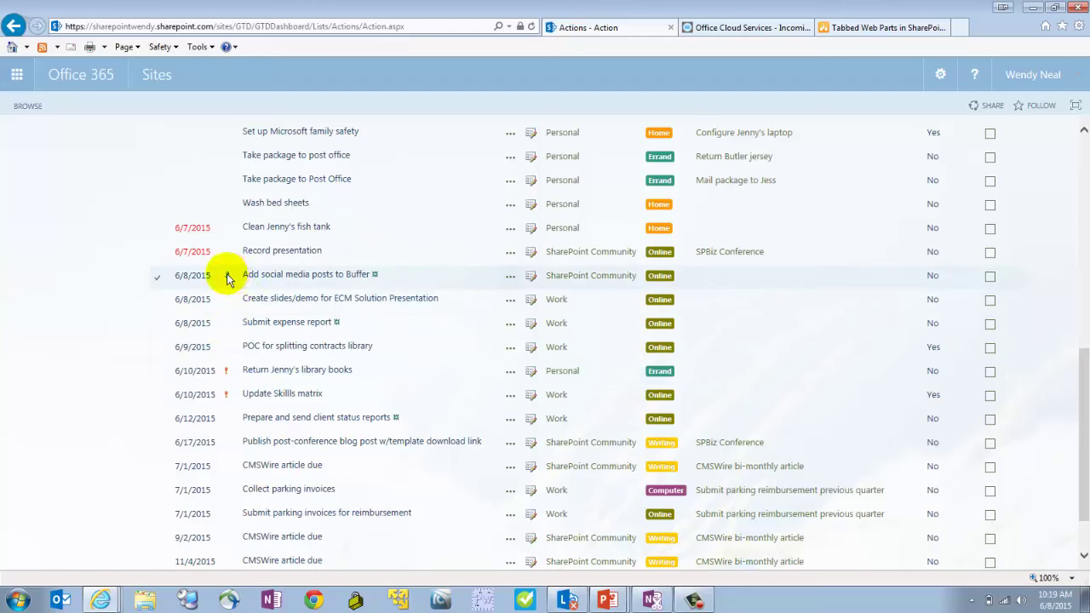
scroll(224, 281, "up", 2)
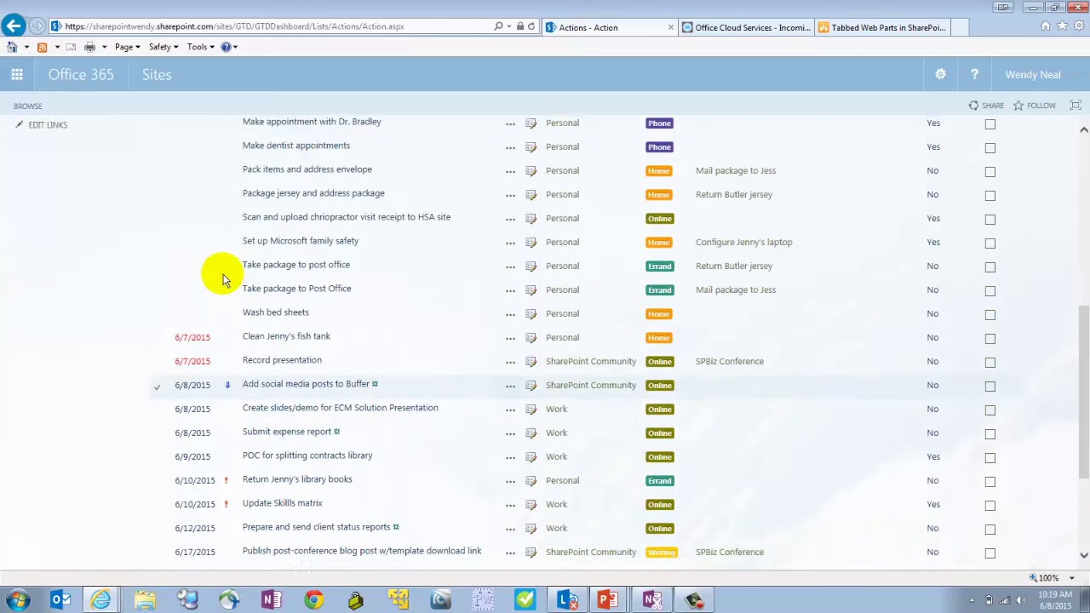
scroll(224, 281, "up", 5)
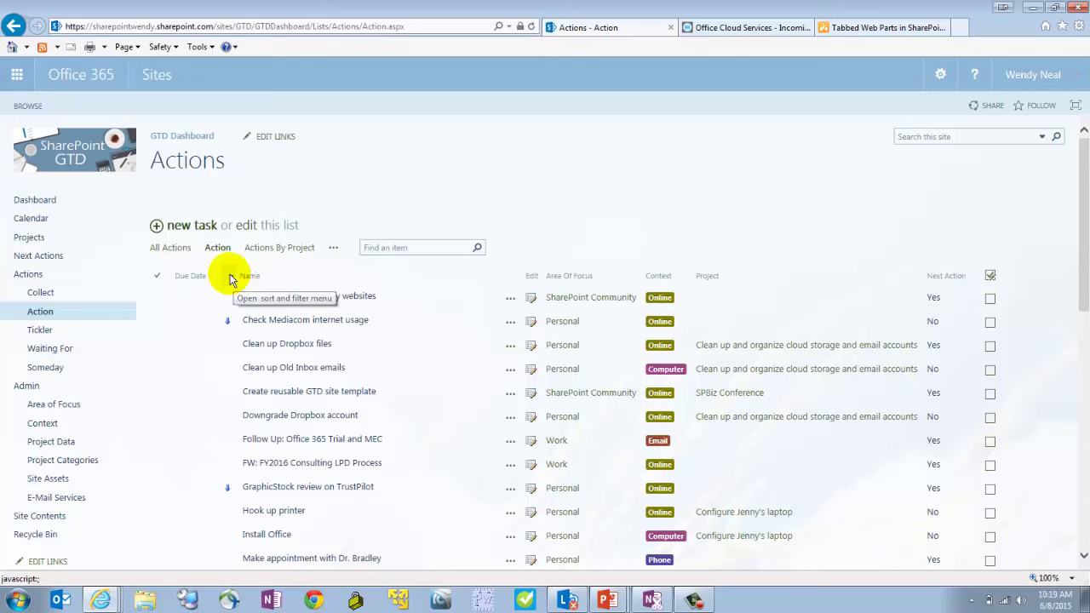
Filter the Action view's priority column to (1) High
left_click(230, 278)
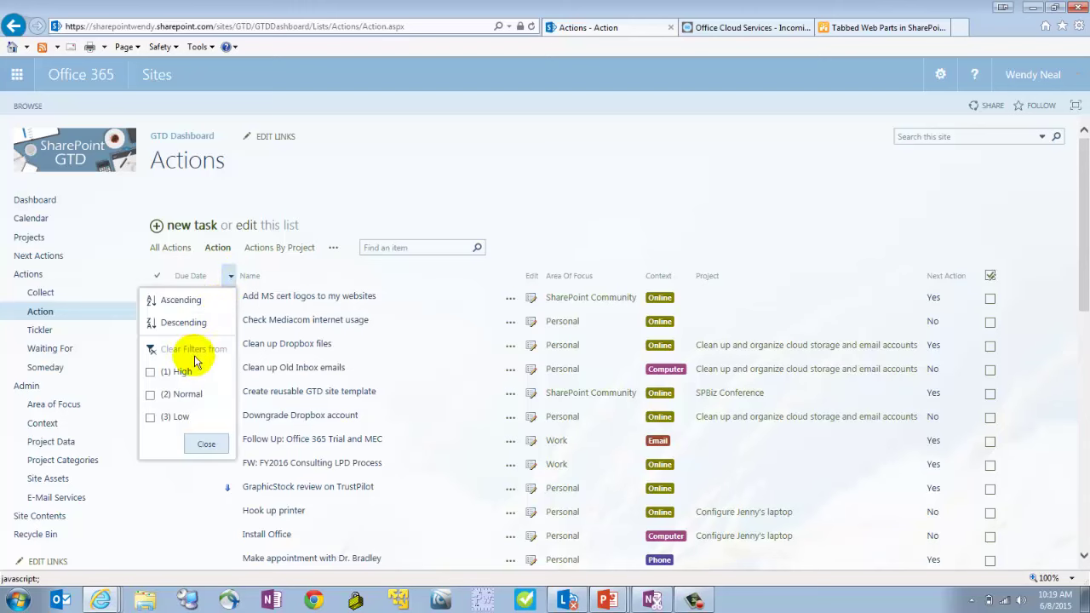
left_click(149, 375)
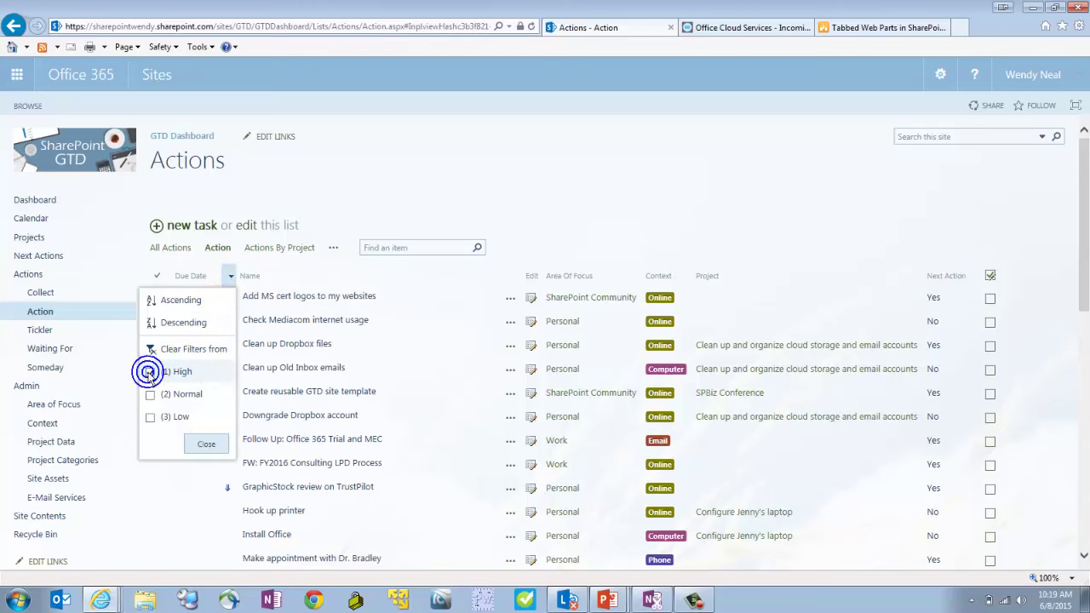
left_click(207, 444)
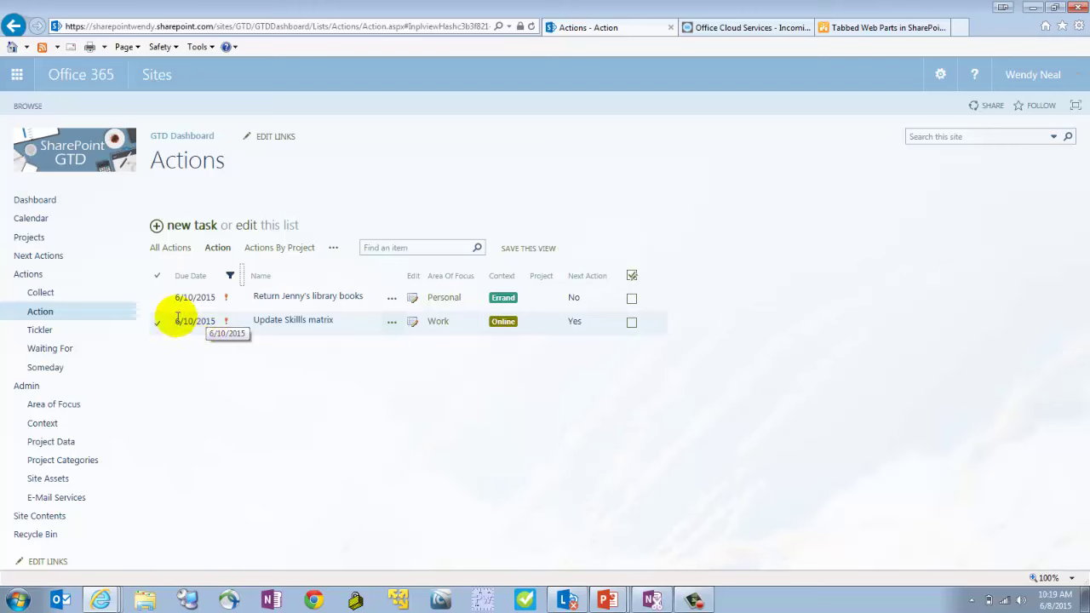
Remove the (1) High priority filter from the Action view
left_click(242, 276)
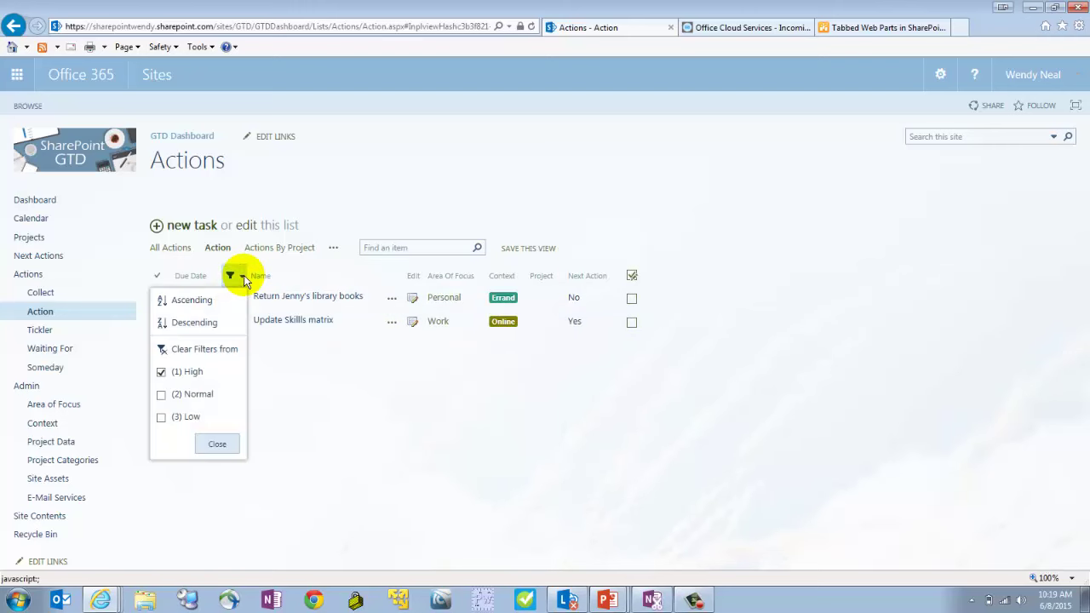
left_click(161, 372)
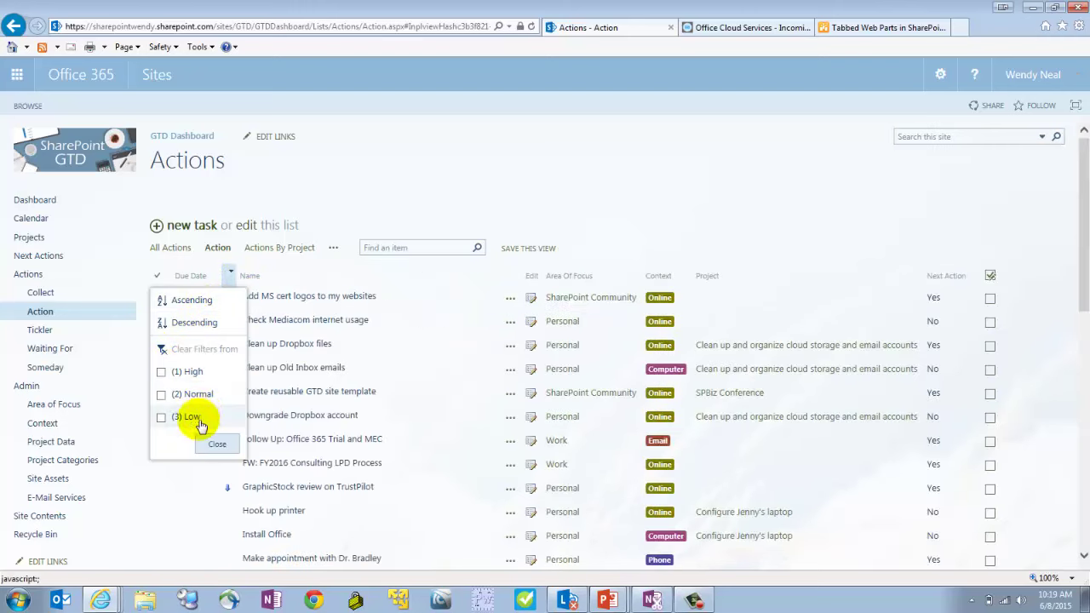
left_click(205, 446)
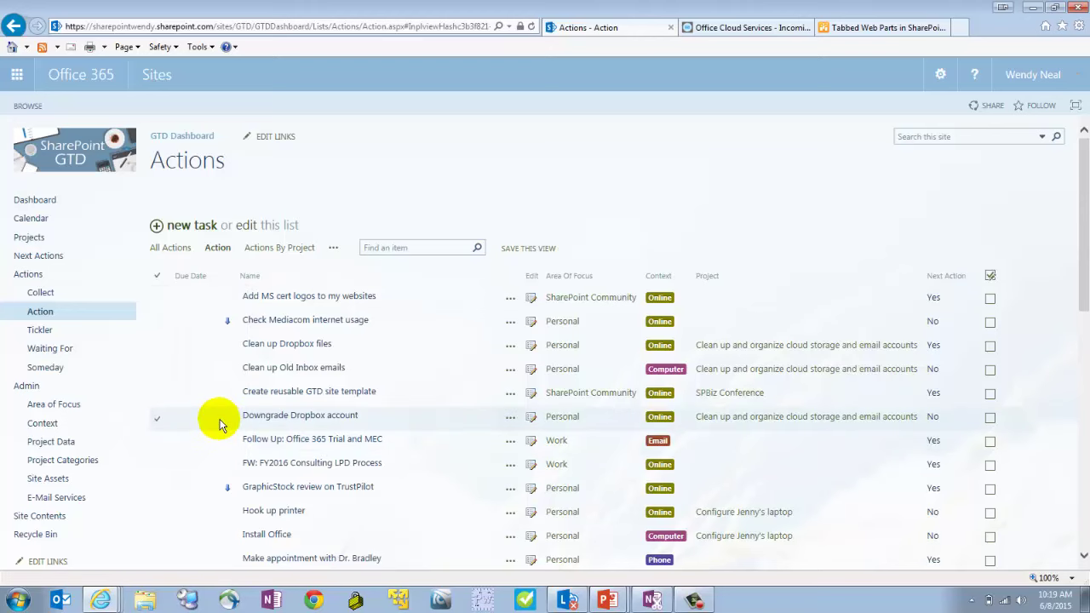
Look through the Tickler, Waiting For and Someday action views, and return to the dashboard
left_click(37, 332)
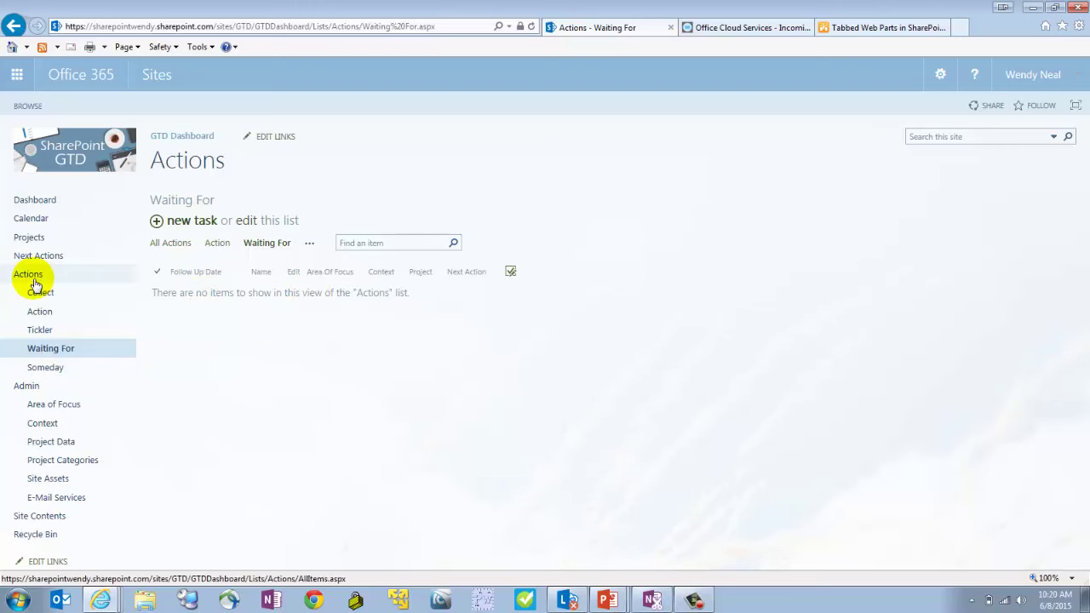
left_click(48, 372)
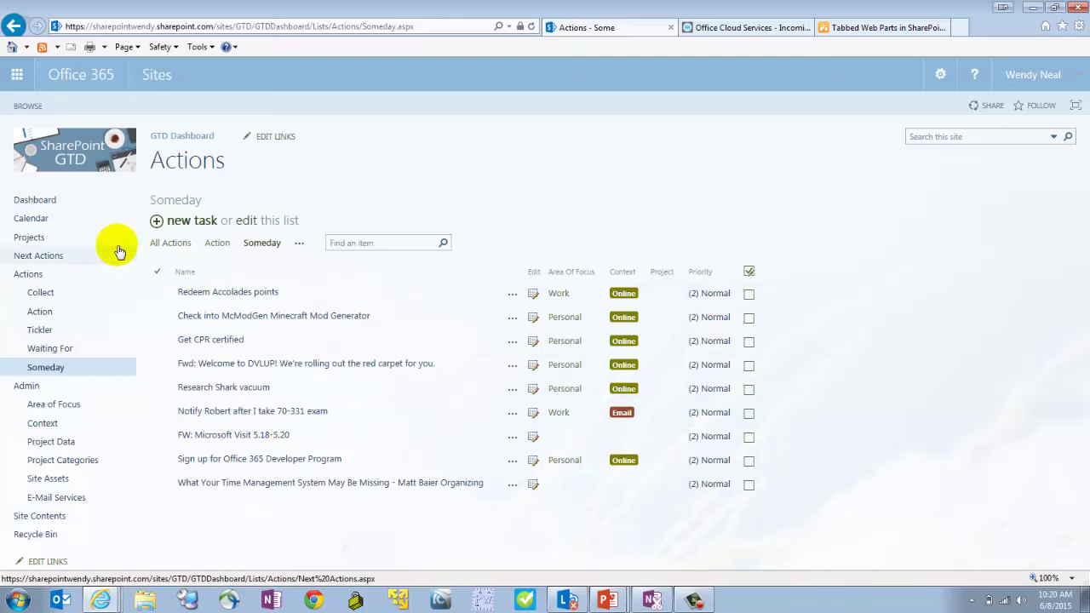
left_click(37, 201)
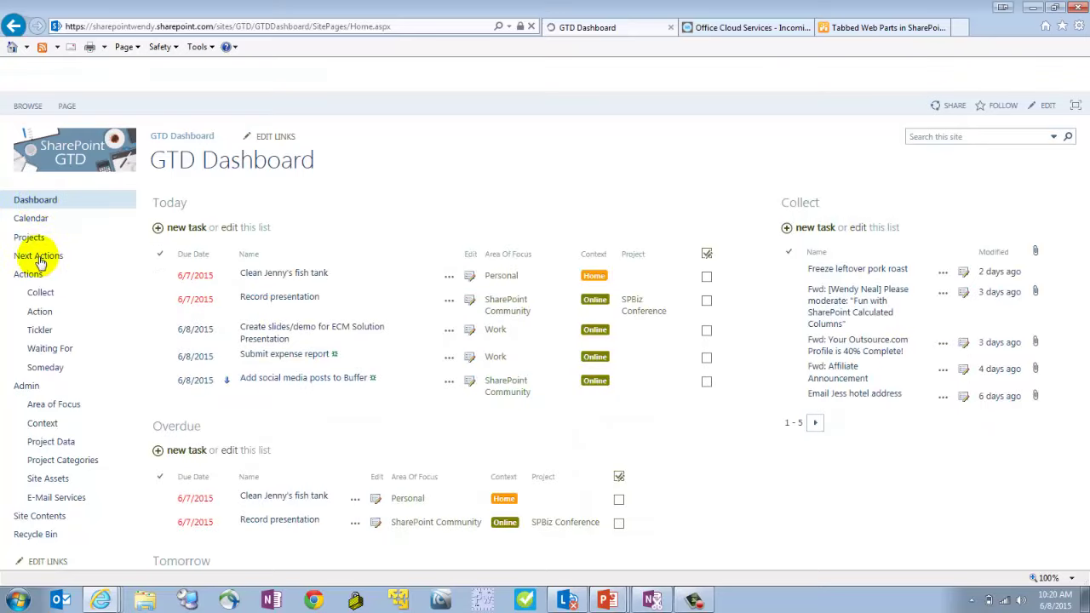
Open the Site Assets library from the site contents and sort its files by type in ascending order
left_click(40, 517)
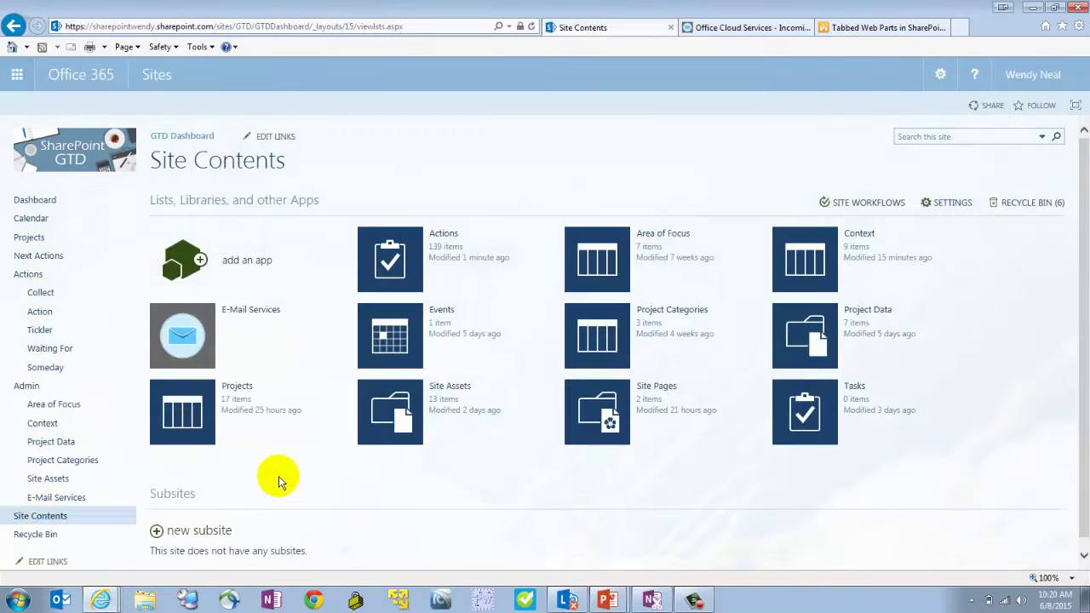
left_click(452, 384)
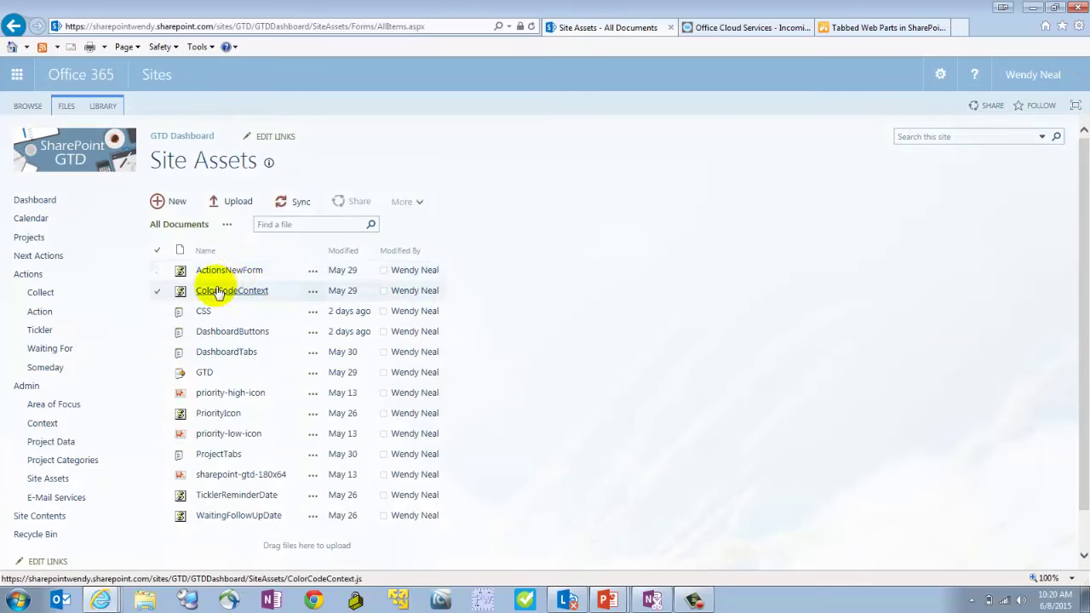
left_click(181, 251)
left_click(109, 273)
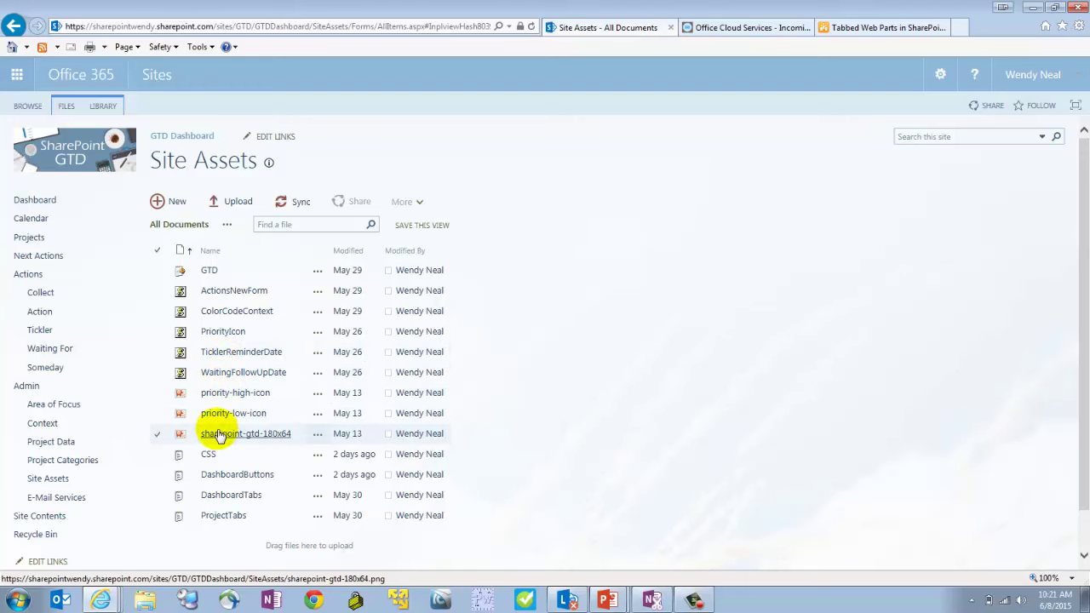
Open DashboardTabs.txt as Read Only and look through its script
left_click(227, 496)
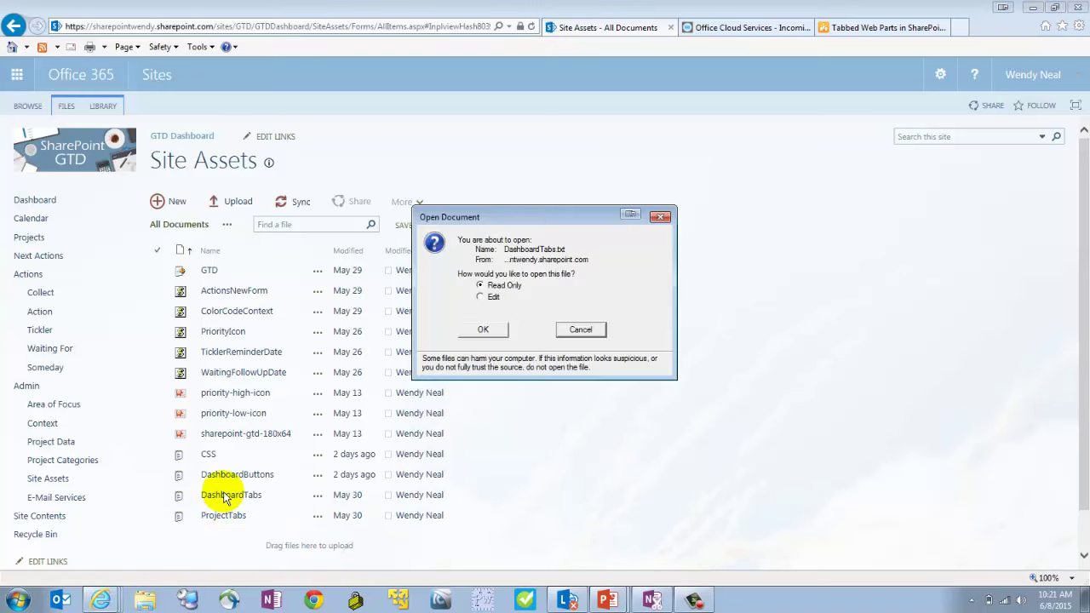
left_click(485, 329)
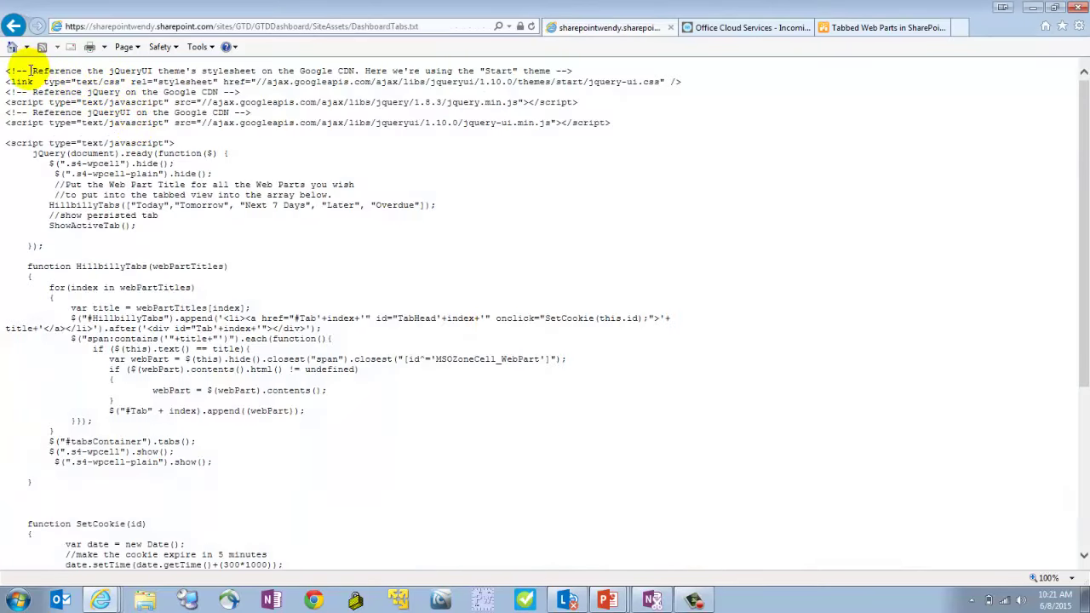
scroll(51, 187, "down", 5)
scroll(51, 208, "up", 5)
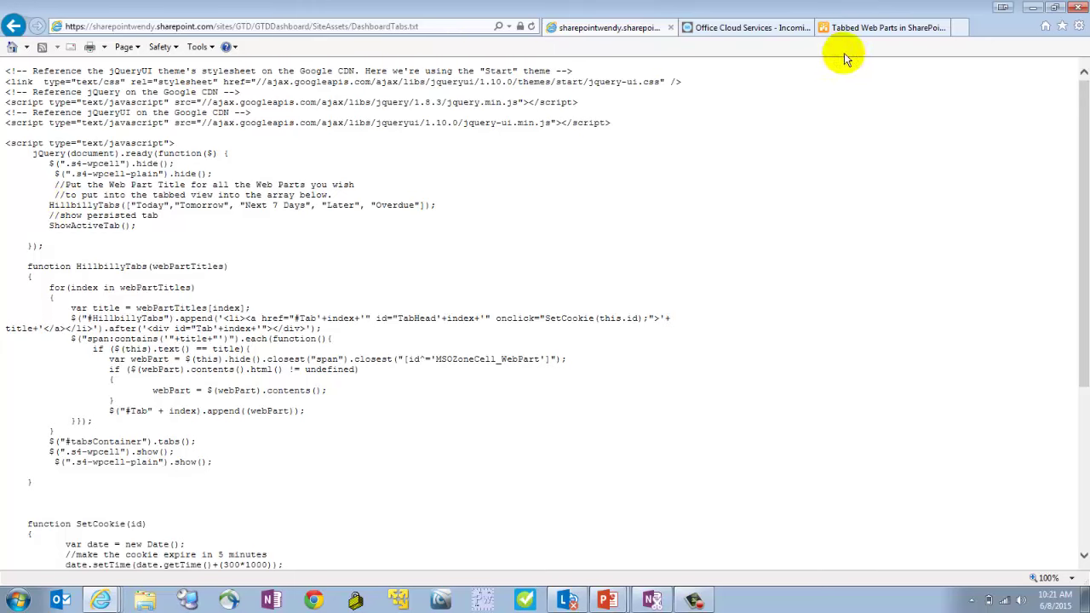
Switch to the "Tabbed Web Parts in SharePoint 2013 / Office 365" blog post and read down to its Persisting tabs script
left_click(882, 27)
scroll(452, 277, "down", 15)
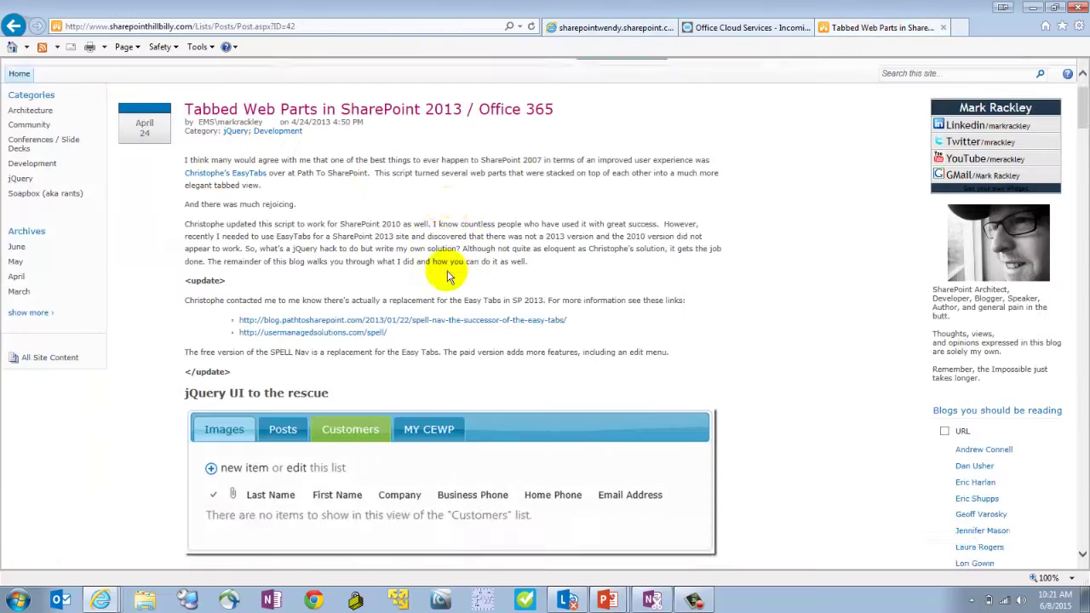
scroll(220, 209, "down", 10)
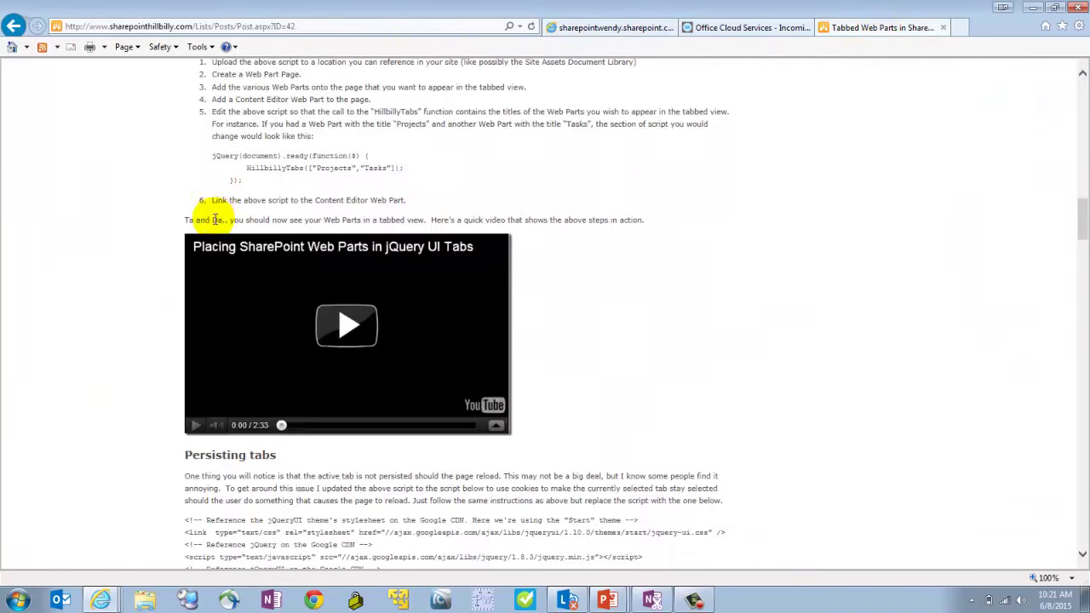
Return to the DashboardTabs.txt script, read it through to the end and point out its web address
left_click(600, 29)
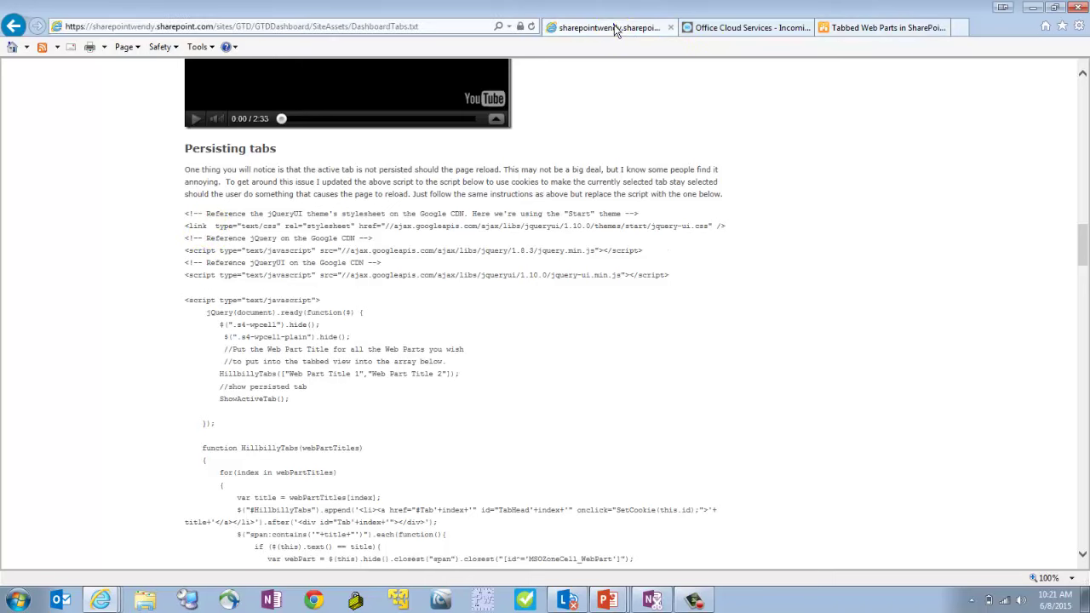
scroll(19, 114, "down", 5)
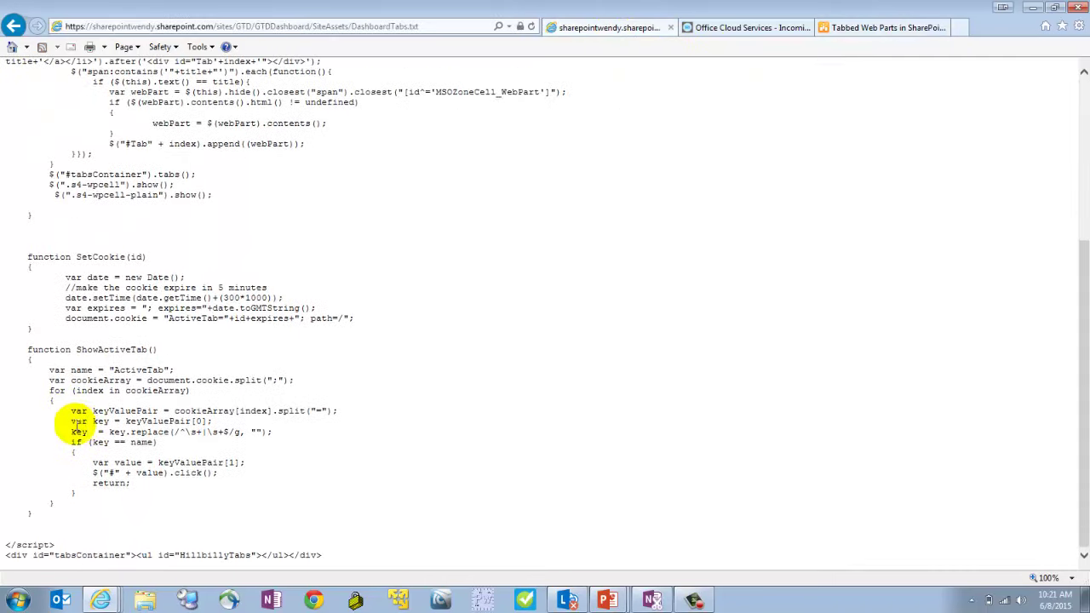
scroll(73, 413, "up", 5)
left_click(404, 26)
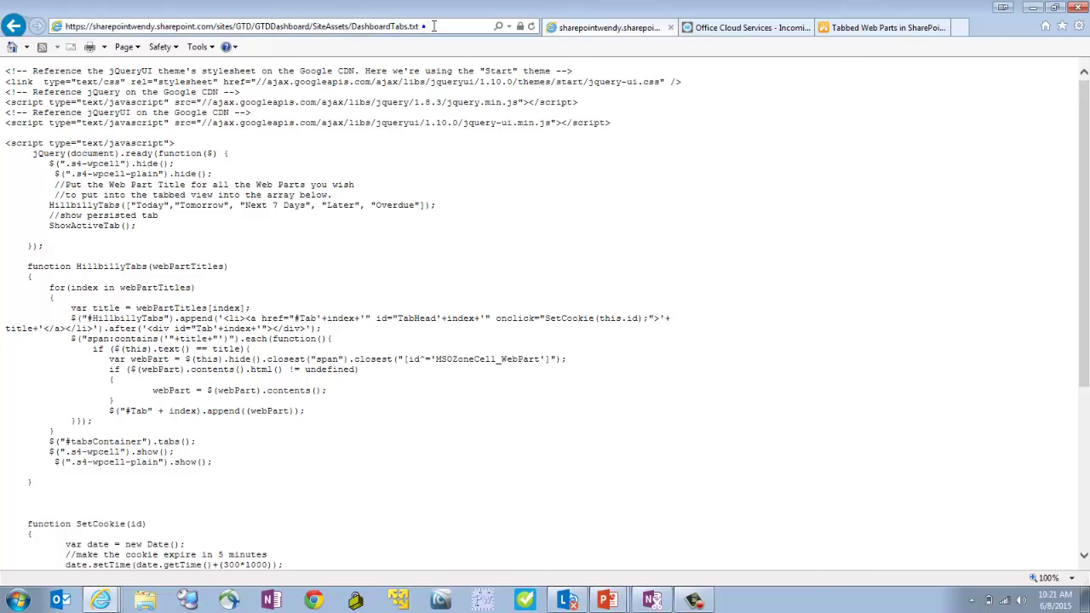
Leave the script file, return to the GTD Dashboard home page and open that page for editing
left_click(12, 25)
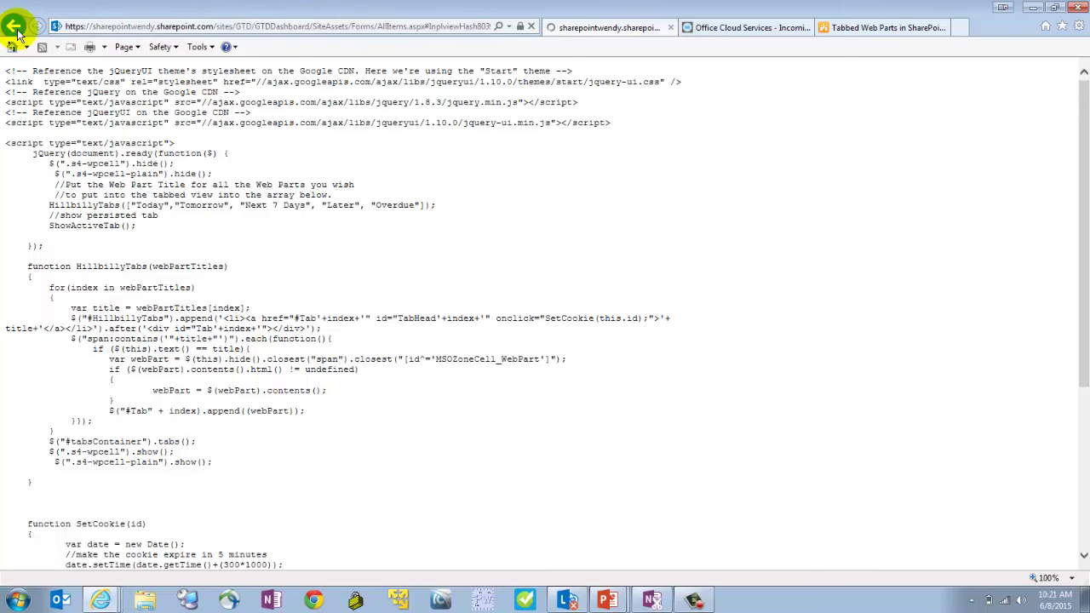
left_click(32, 198)
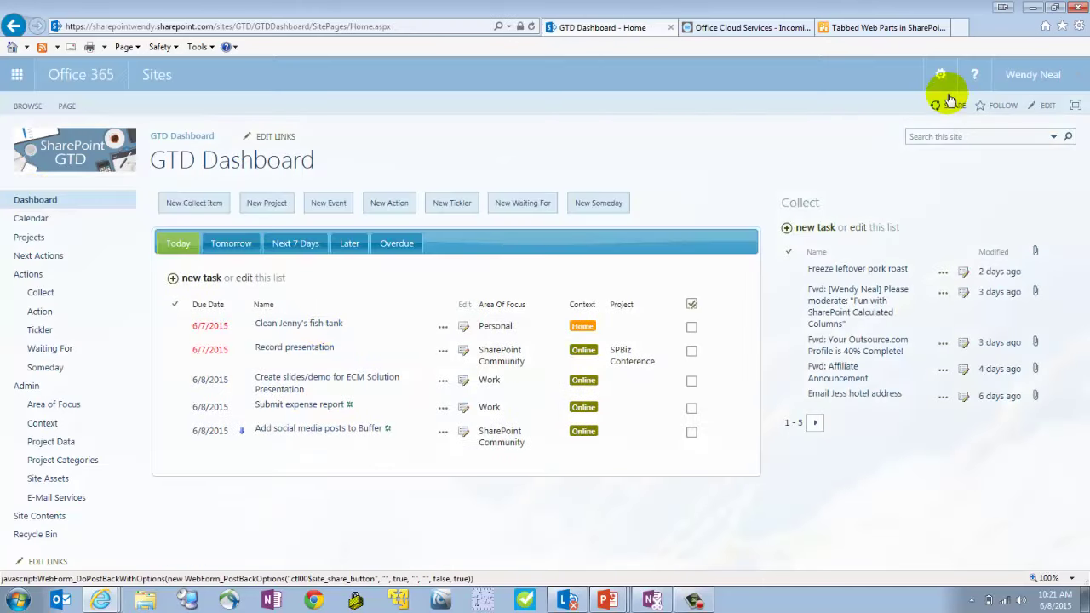
left_click(1050, 107)
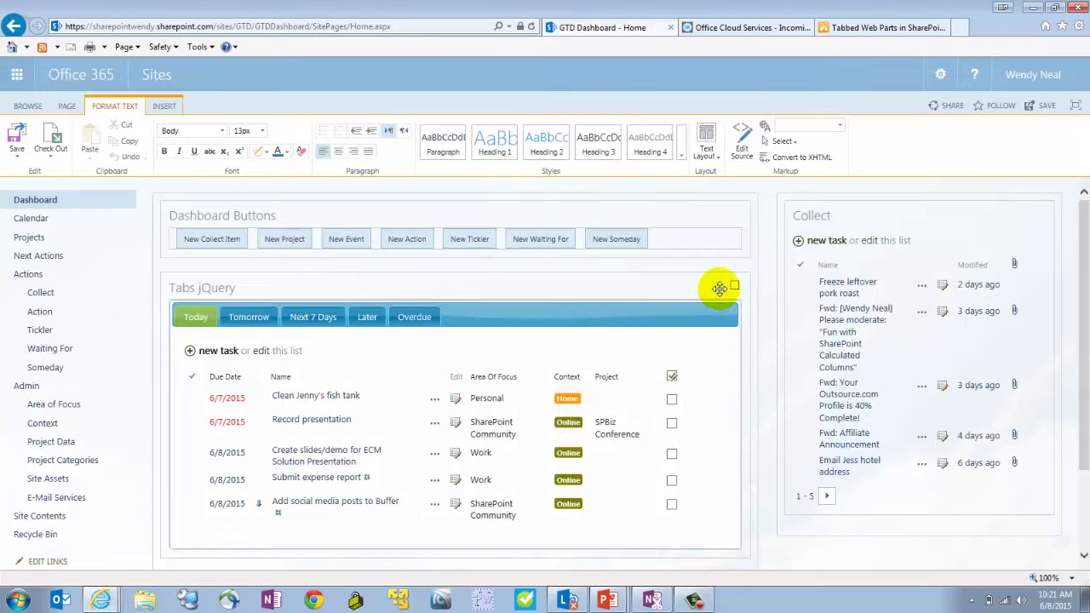
Examine the full Content Link path in the Tabs jQuery web part's properties and save the home page
left_click(720, 284)
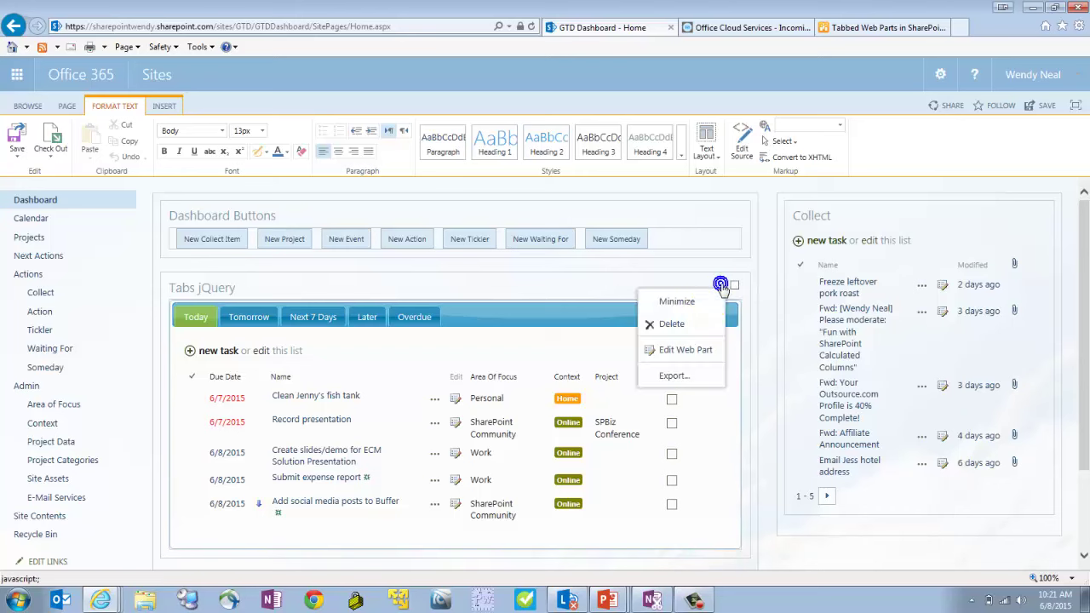
left_click(686, 350)
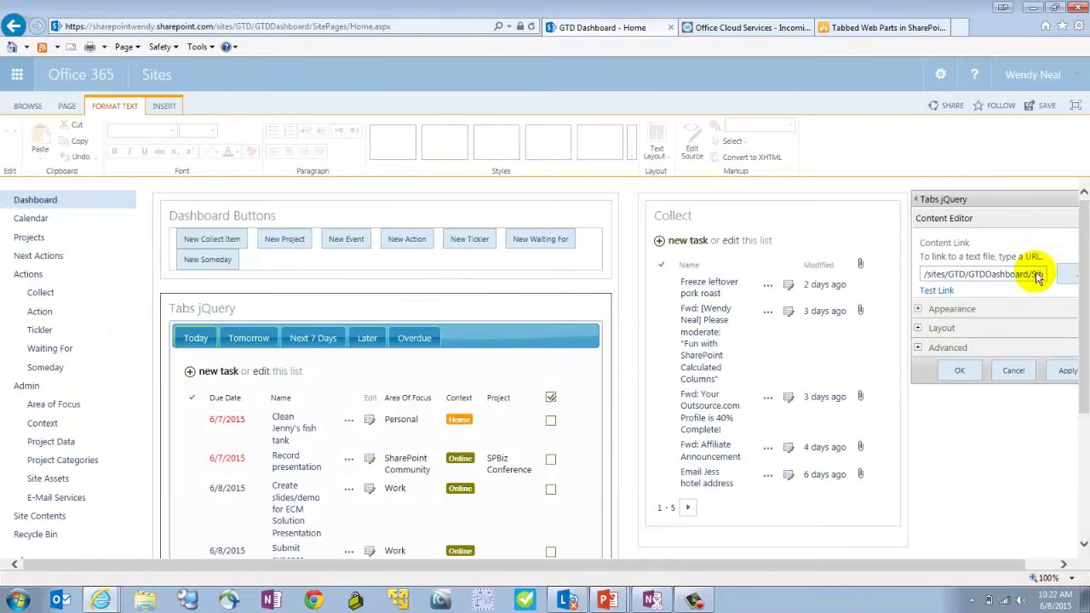
left_click(1063, 275)
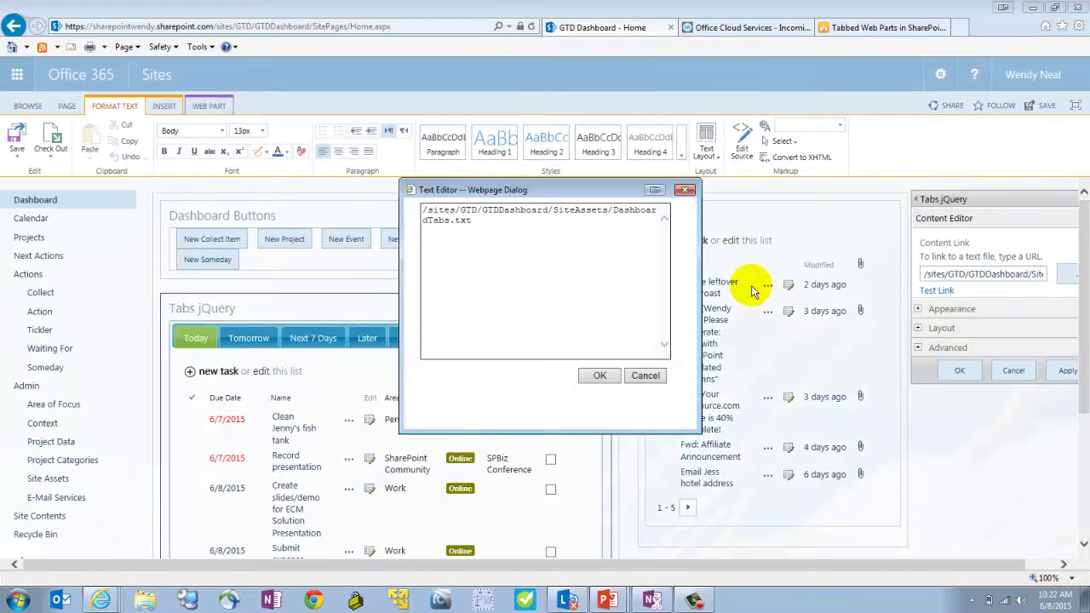
left_click_drag(477, 220, 430, 213)
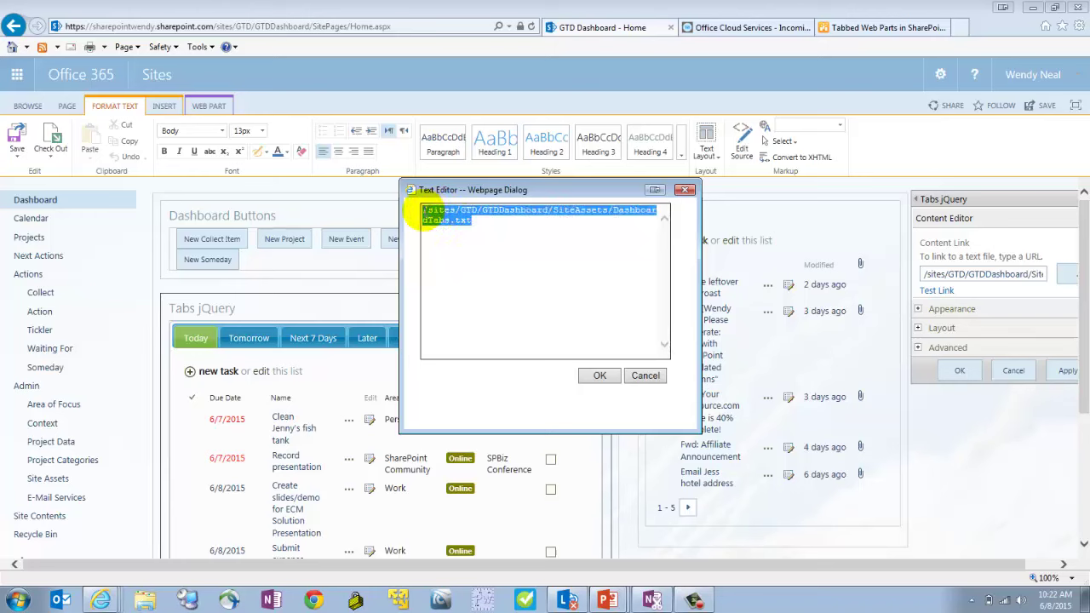
left_click(459, 220)
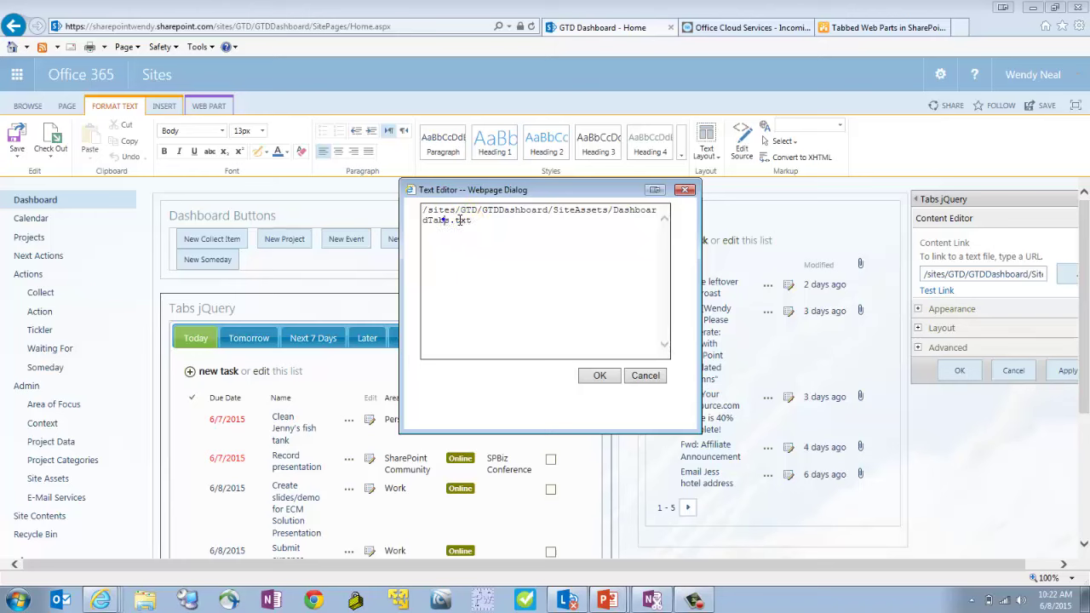
left_click(554, 223)
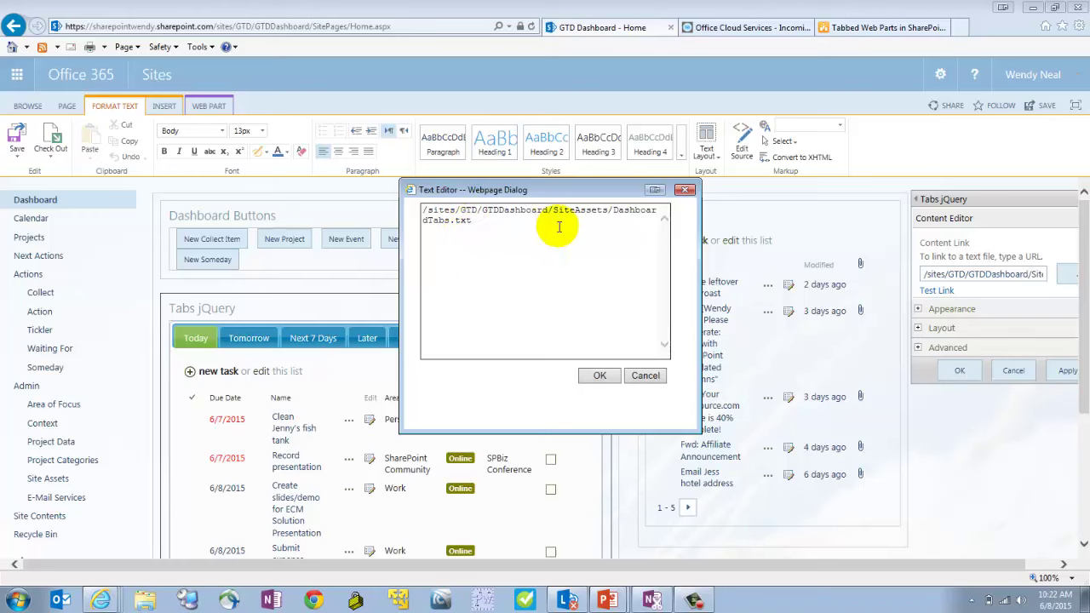
left_click(641, 381)
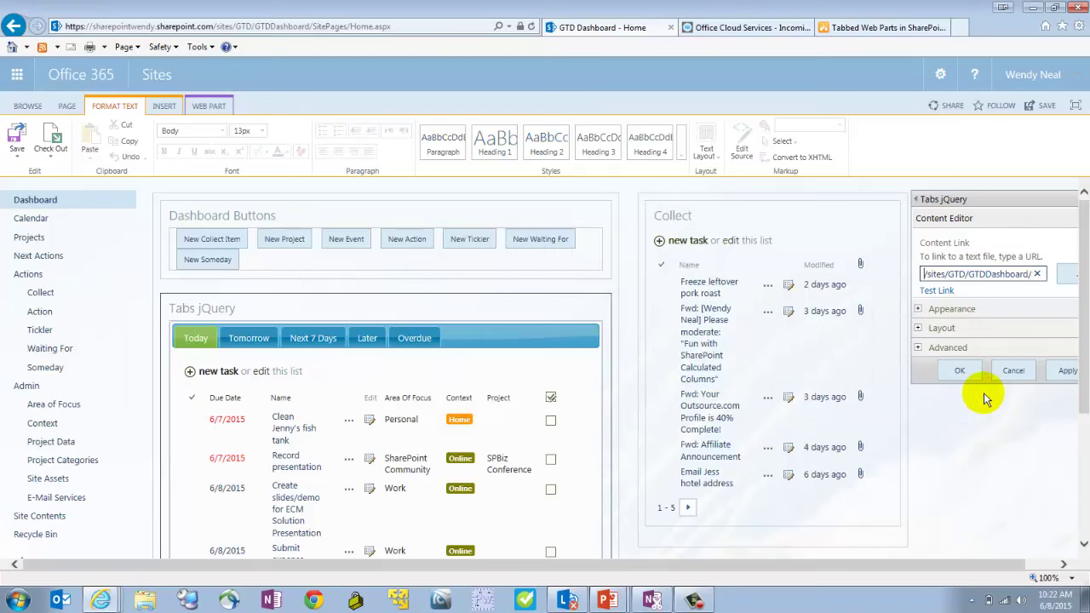
left_click(962, 372)
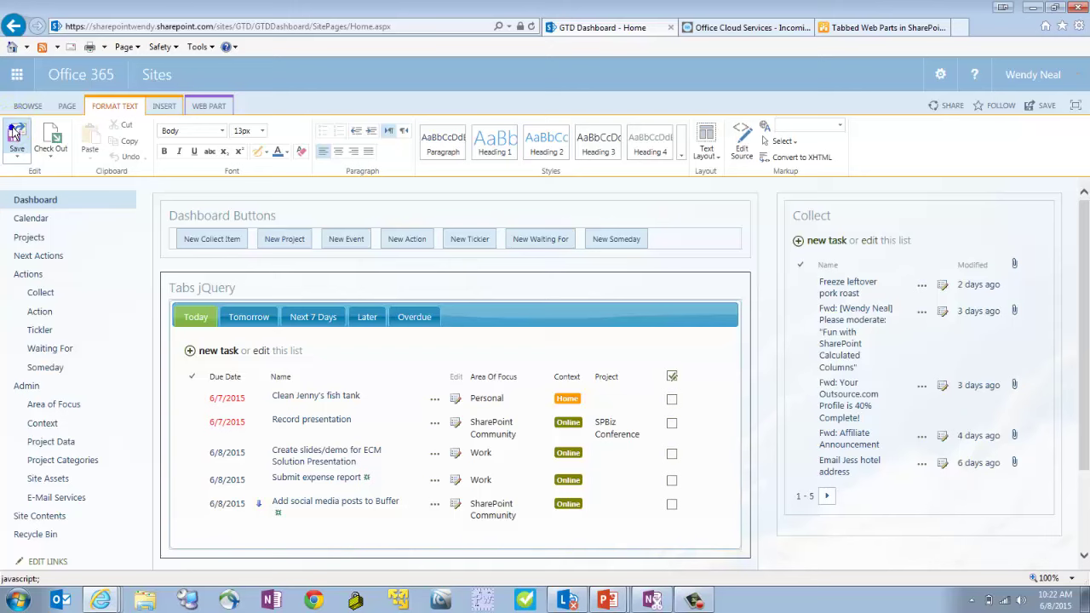
left_click(16, 136)
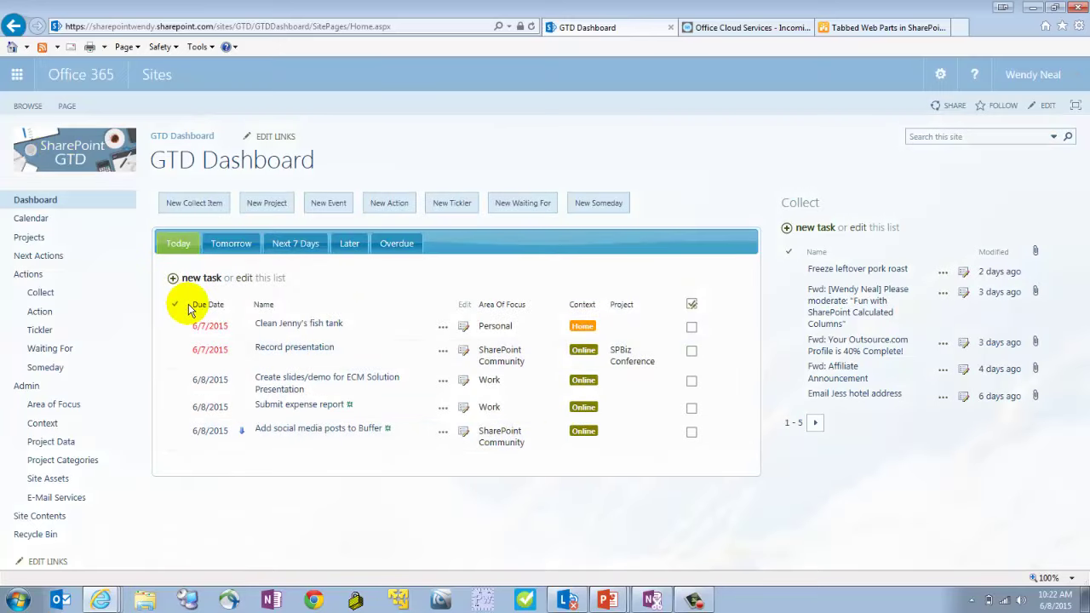
Open the Next Actions view's page for editing and look through the web parts on it
left_click(34, 263)
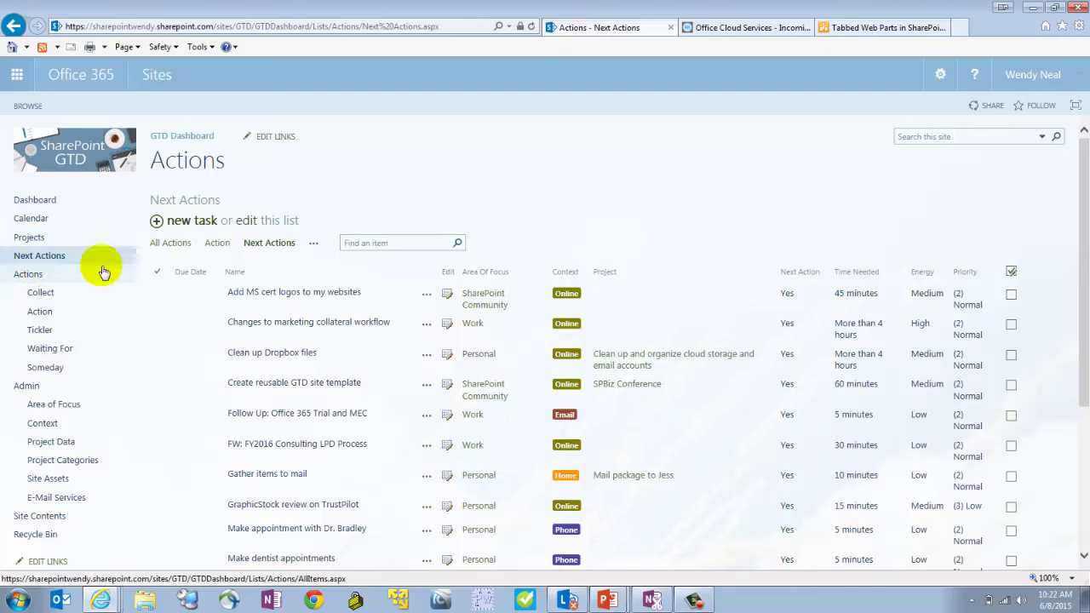
left_click(941, 76)
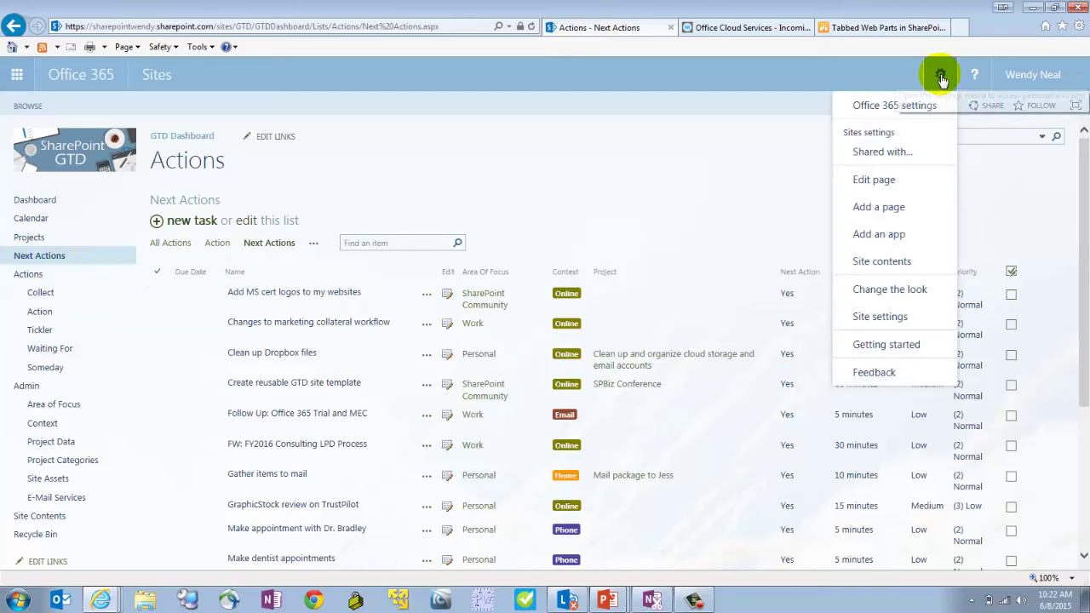
left_click(880, 179)
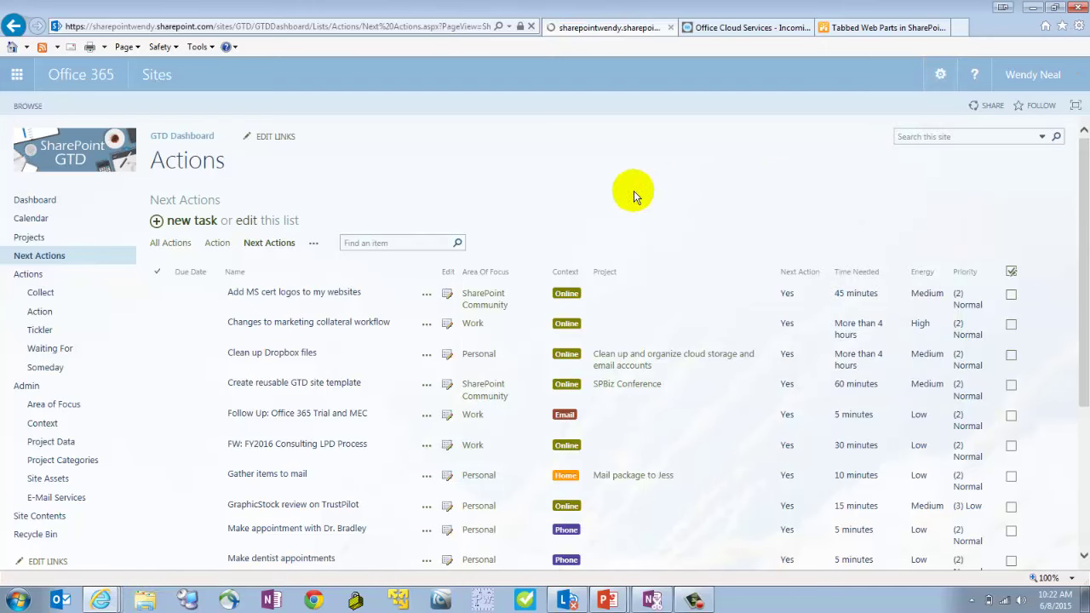
scroll(560, 426, "down", 4)
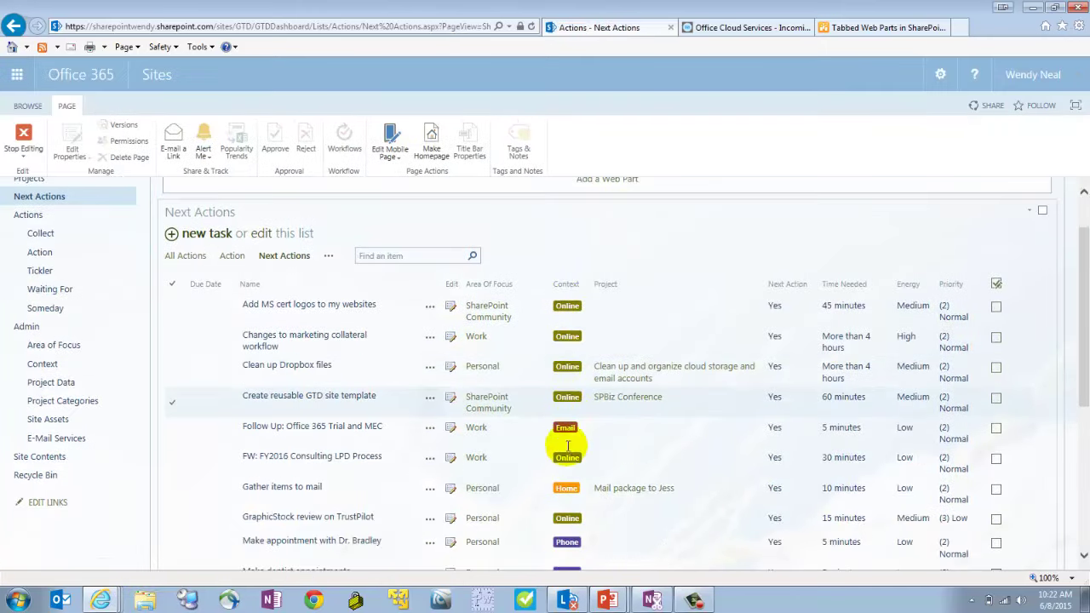
scroll(239, 312, "down", 2)
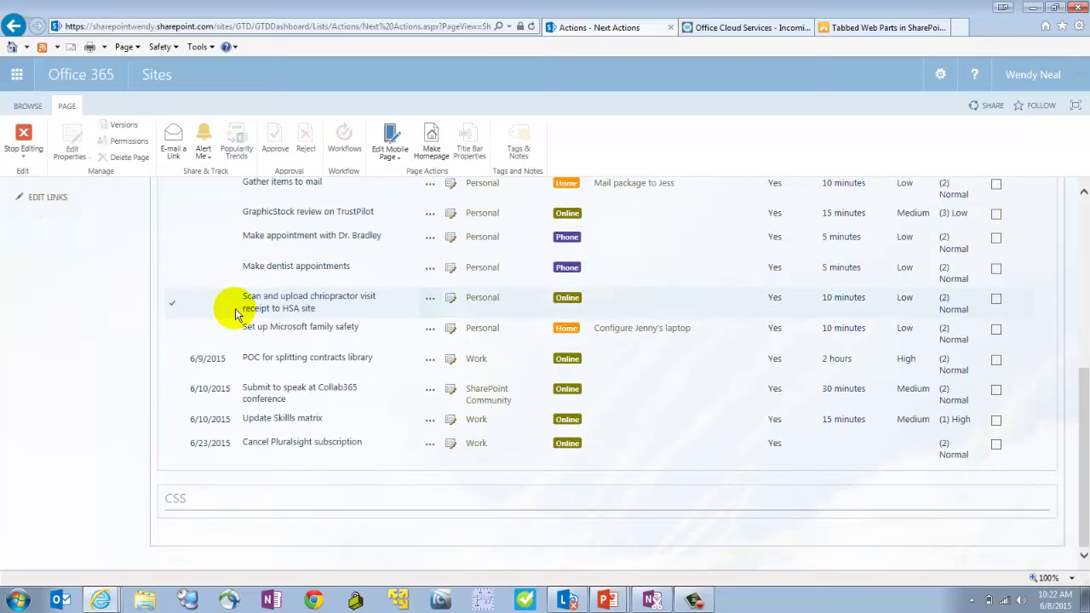
scroll(236, 310, "up", 6)
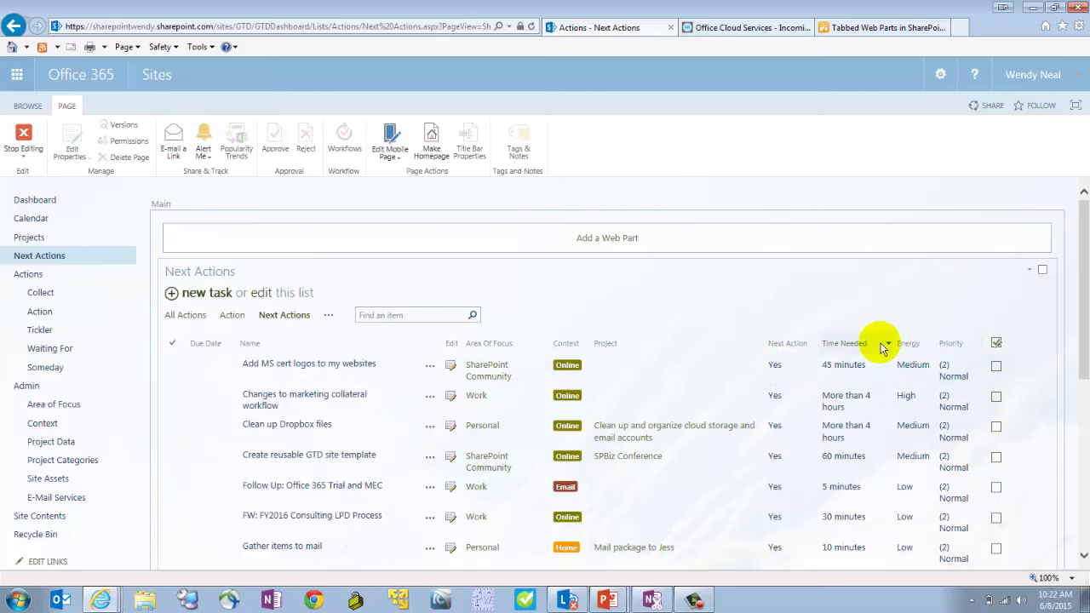
scroll(987, 232, "down", 1)
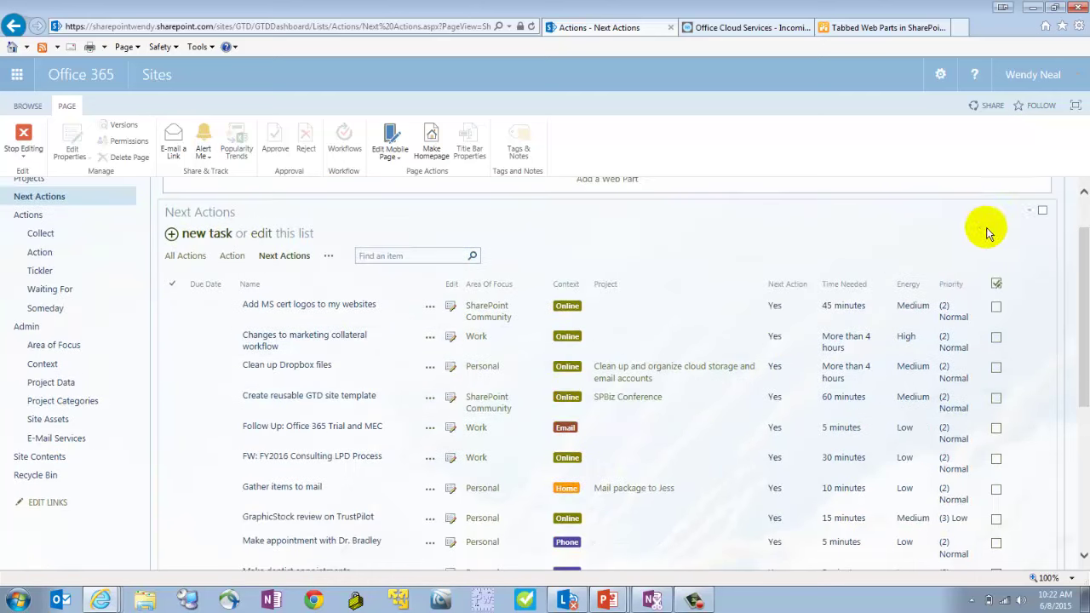
Open the Next Actions web part's properties and copy its JS Link value from the Miscellaneous settings
left_click(1029, 211)
left_click(1009, 298)
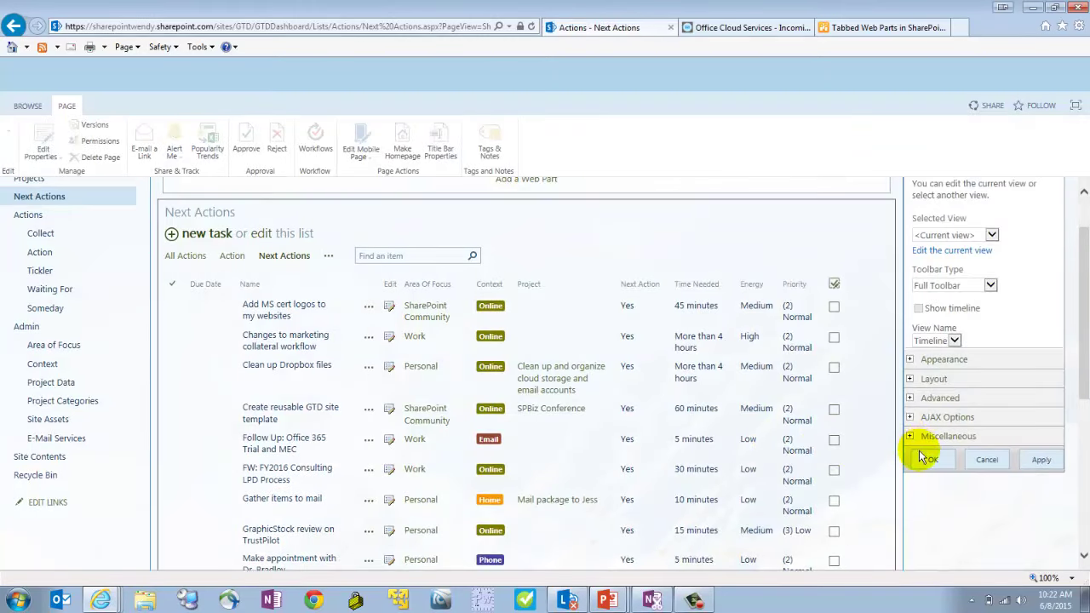
left_click(909, 436)
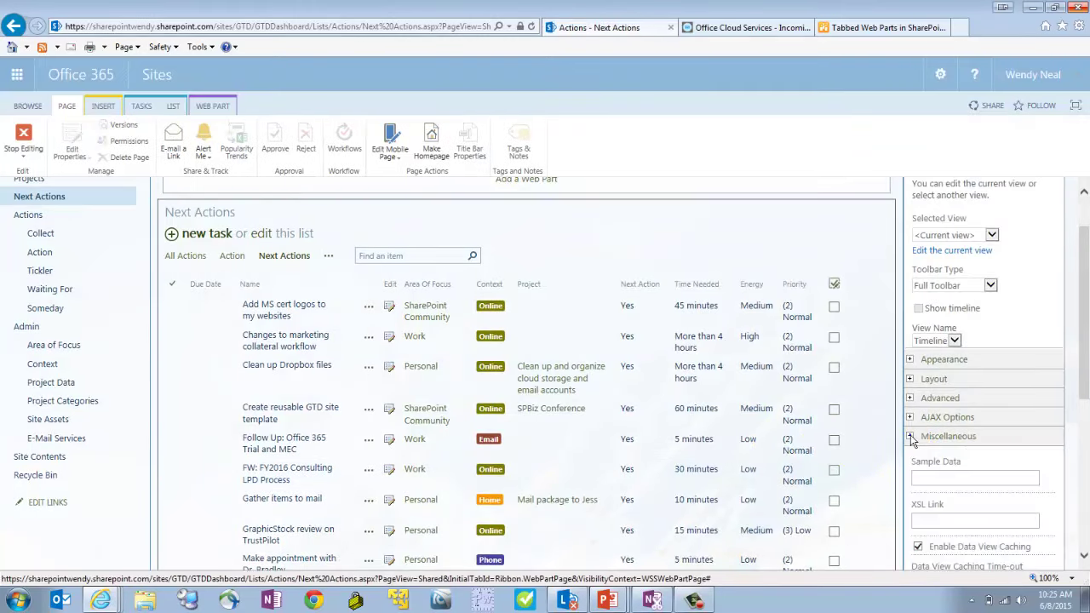
scroll(909, 438, "down", 3)
scroll(910, 438, "down", 3)
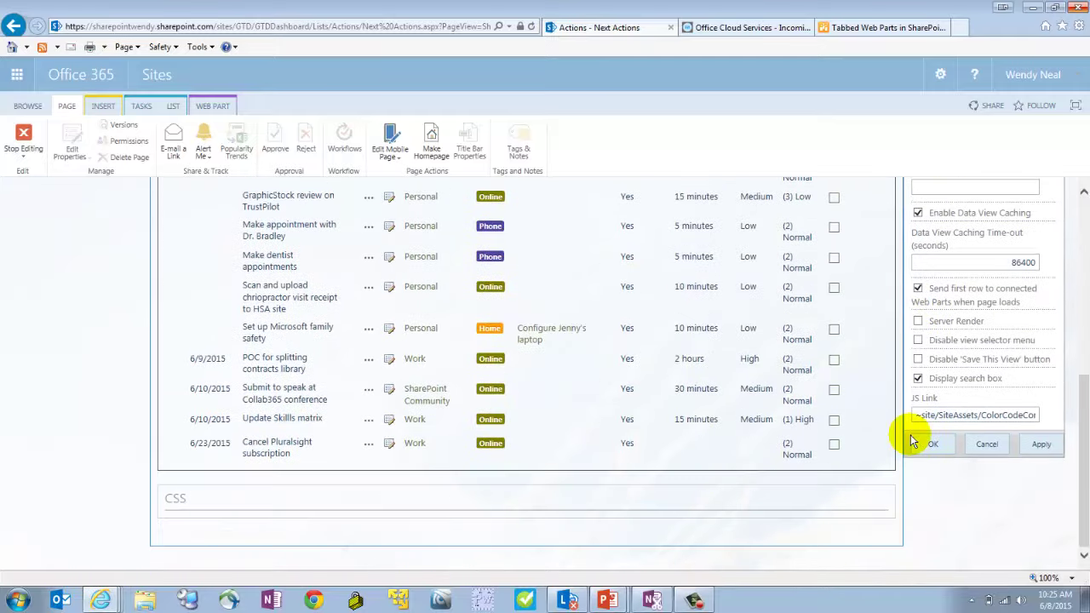
double_click(960, 415)
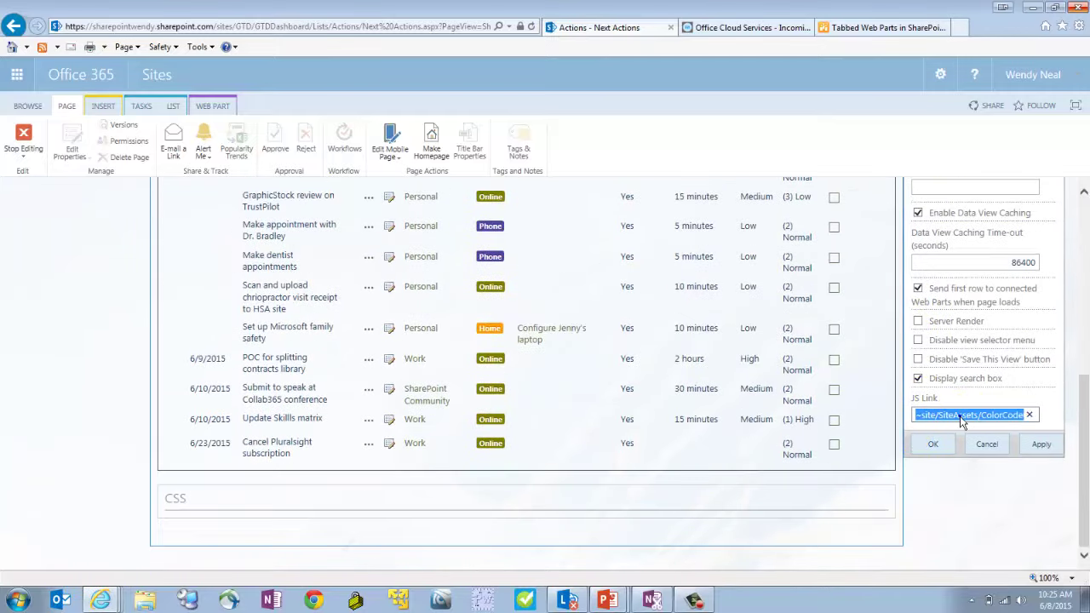
right_click(959, 416)
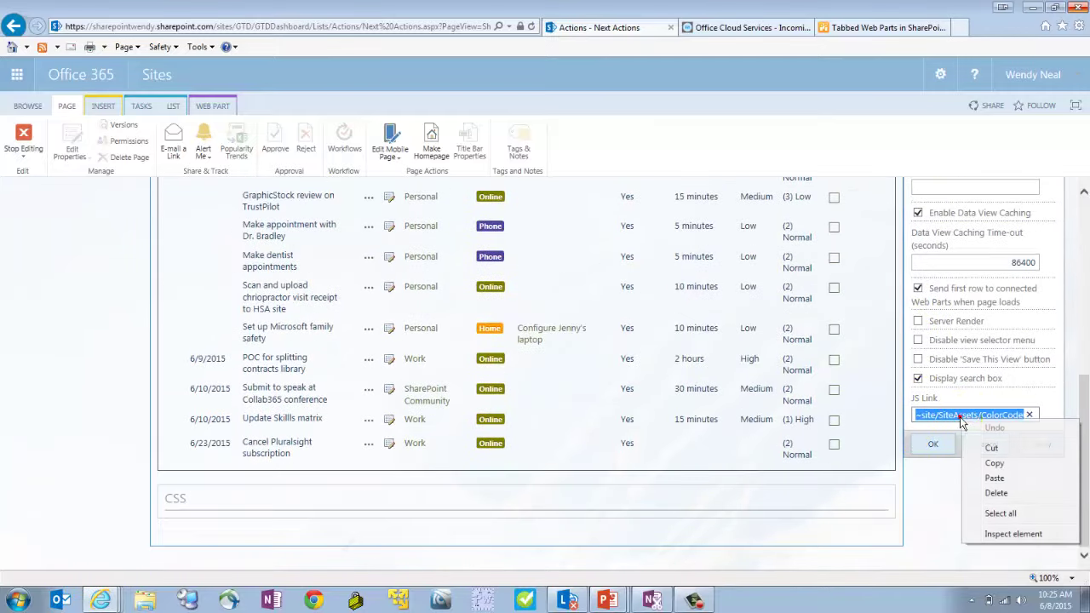
left_click(990, 463)
Switch to Notepad++, paste the copied JS Link value into the blank document and enlarge the text
left_click(19, 598)
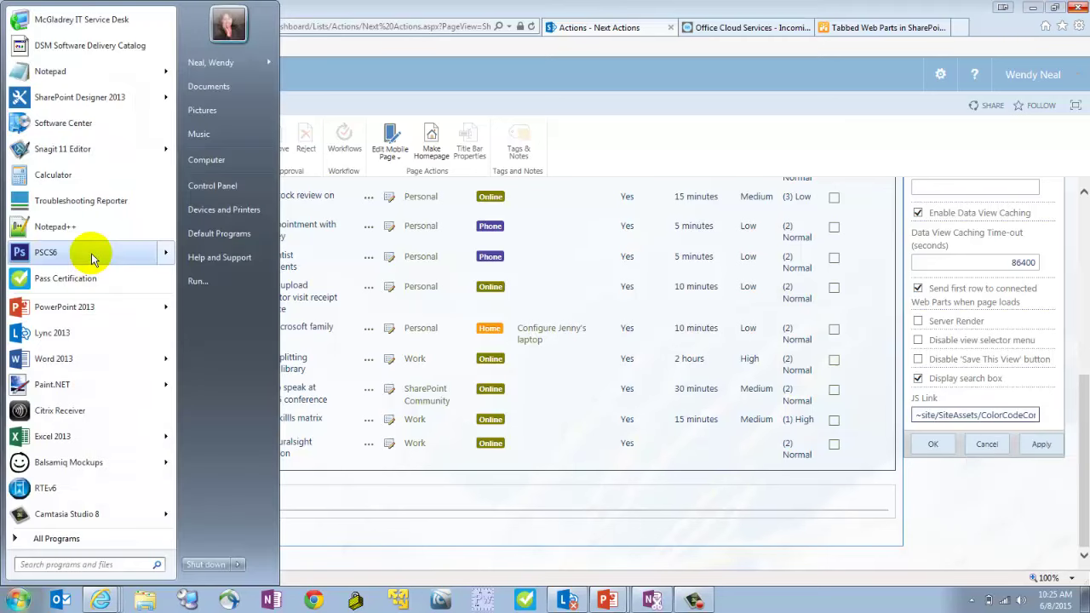
left_click(85, 224)
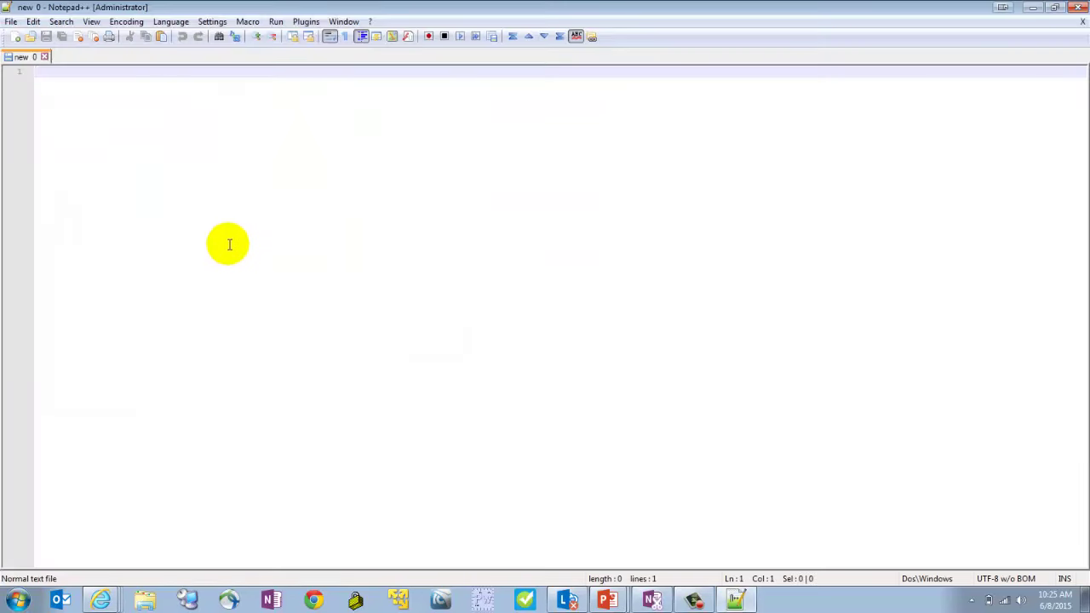
right_click(104, 77)
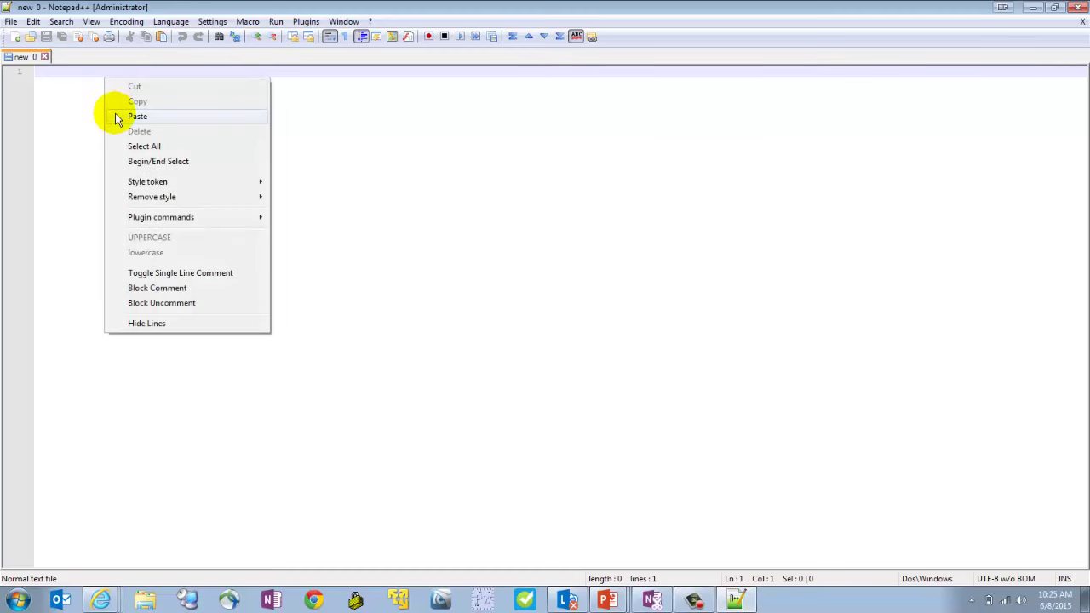
left_click(119, 116)
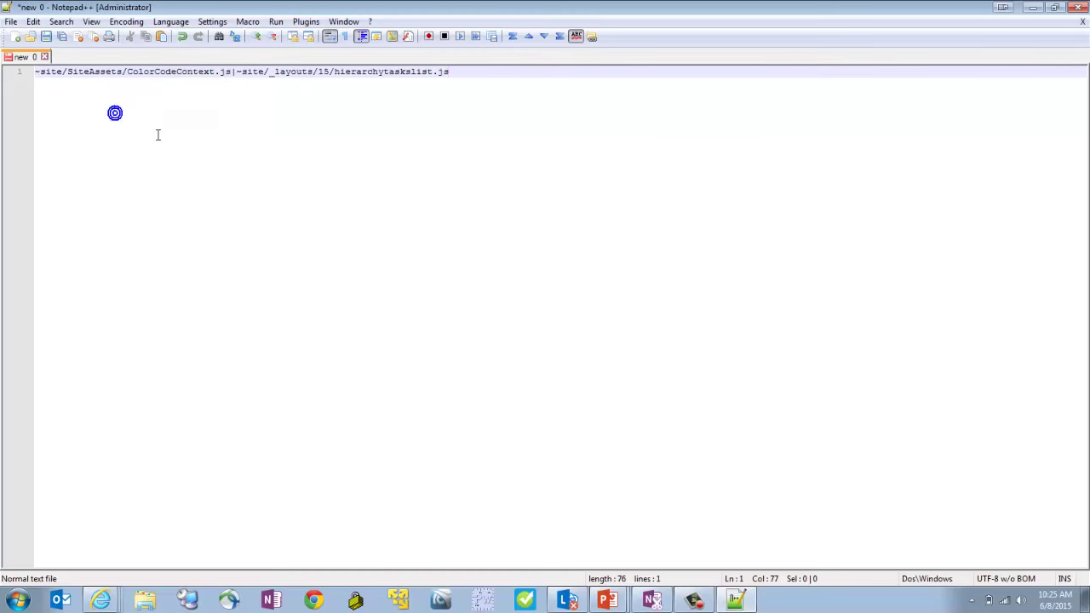
left_click(256, 37)
left_click(256, 38)
left_click(257, 37)
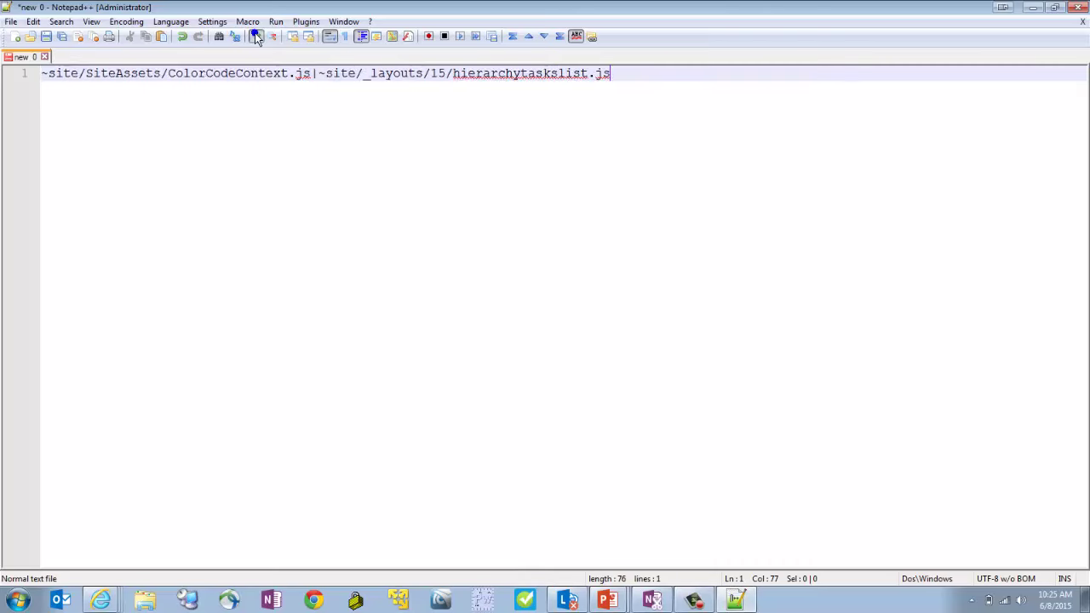
left_click(256, 37)
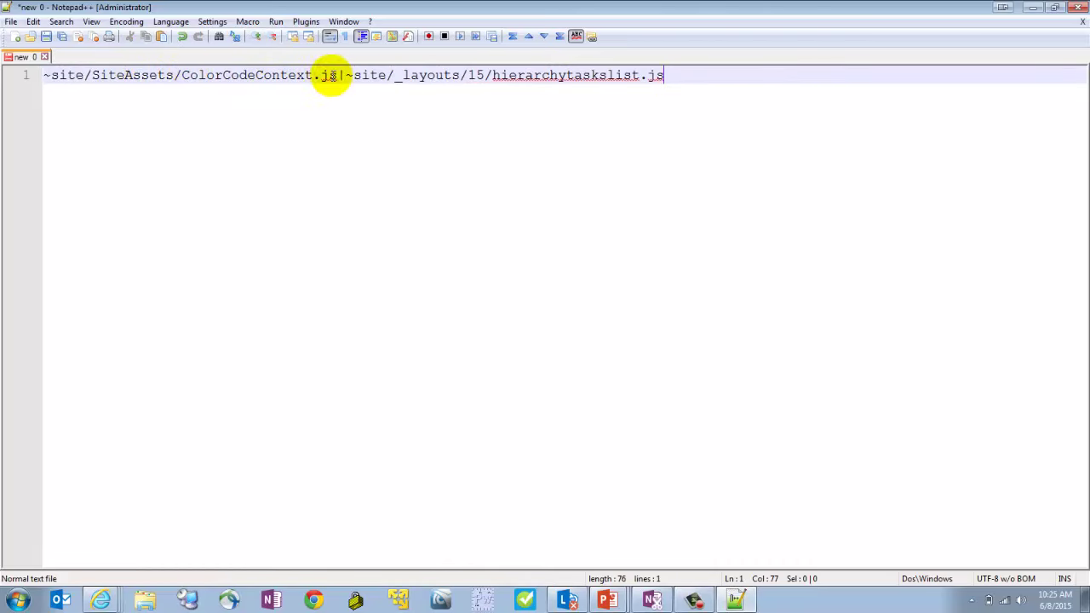
Point out the ColorCodeContext.js path, the hierarchytaskslist.js path and the separator between them, and return to the Next Actions page
left_click_drag(336, 75, 88, 75)
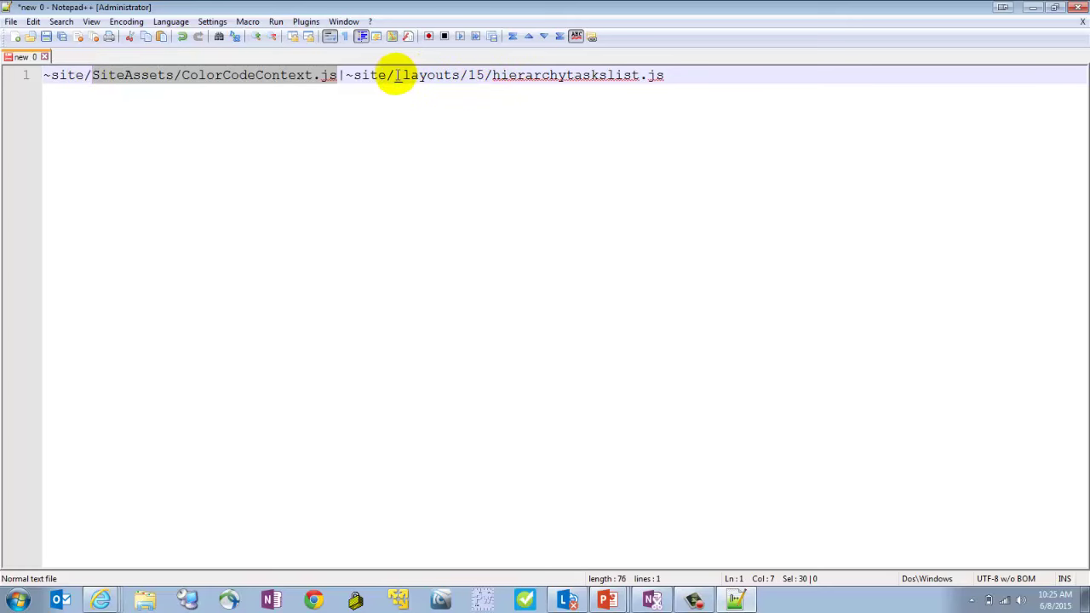
left_click_drag(394, 75, 637, 78)
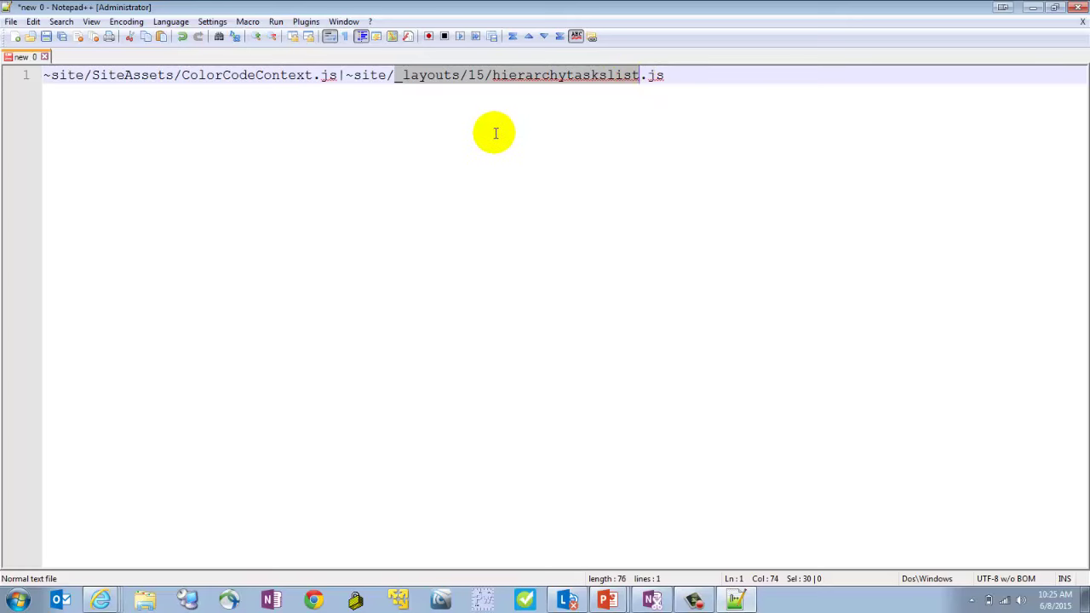
left_click(392, 77)
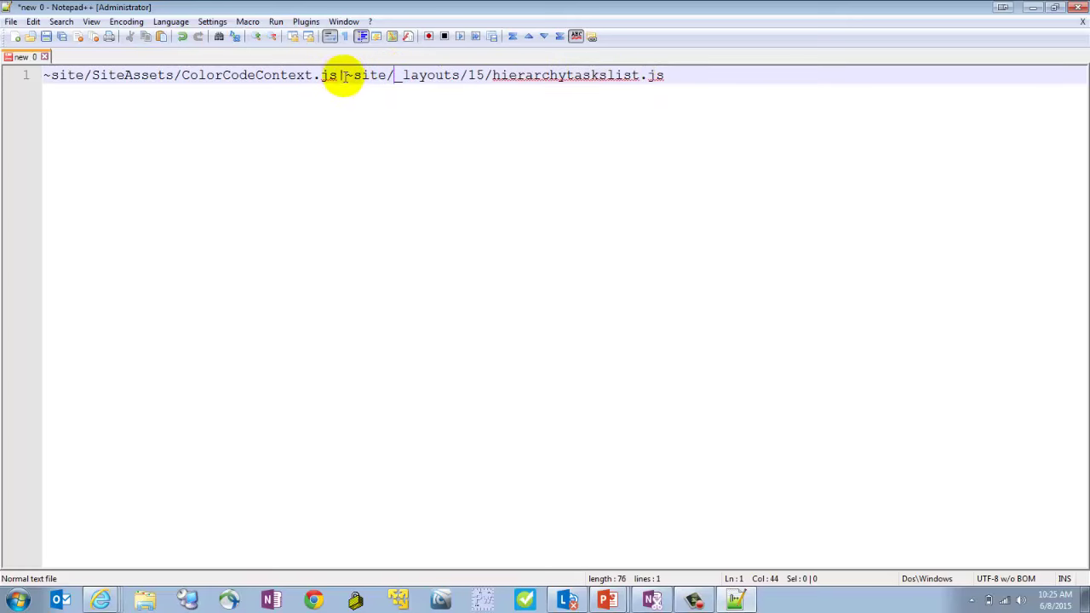
double_click(340, 75)
left_click(1031, 7)
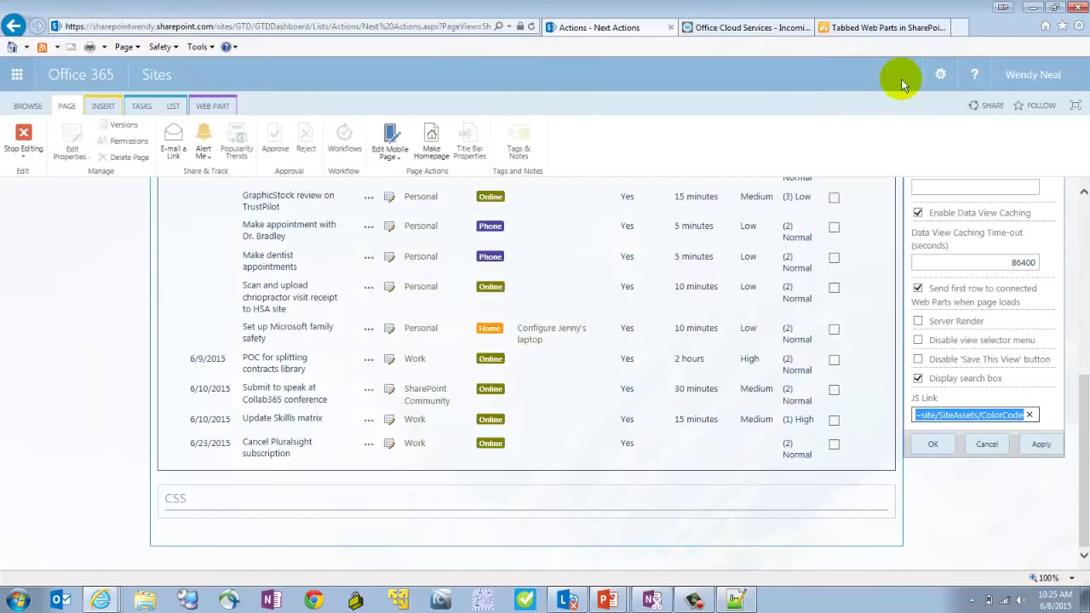
Point out the JS Link value in the Next Actions web part again, cancel its properties and stop editing the page
key("Return")
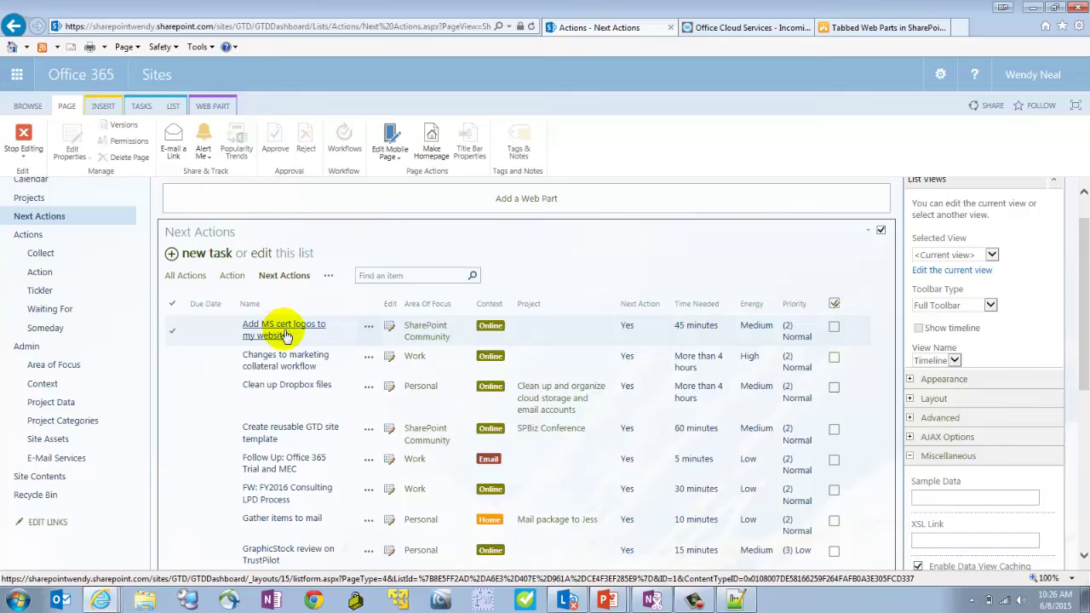
scroll(1010, 409, "down", 5)
triple_click(977, 475)
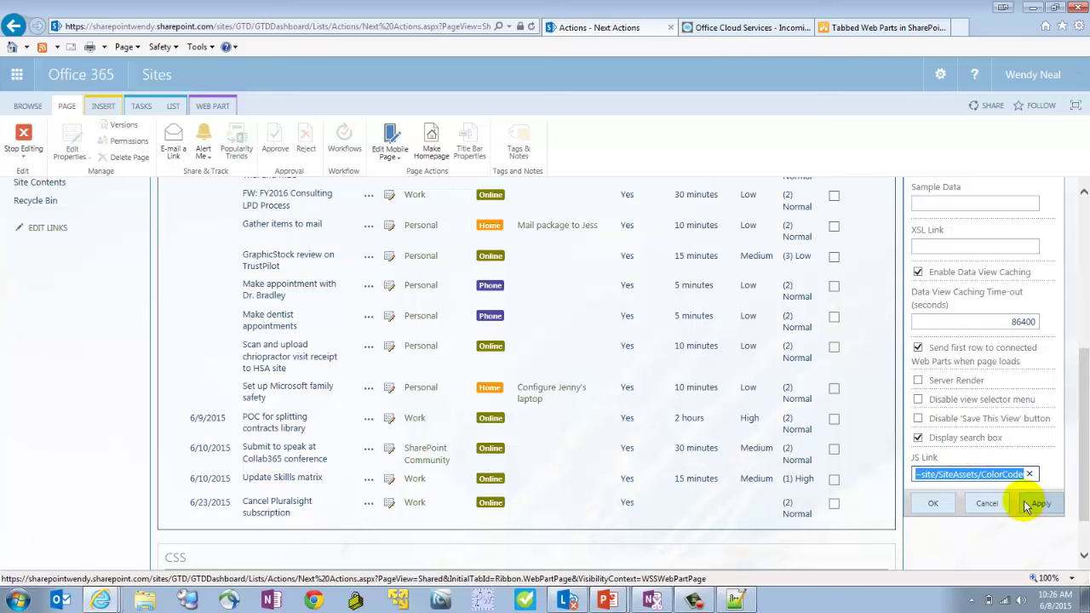
left_click(984, 503)
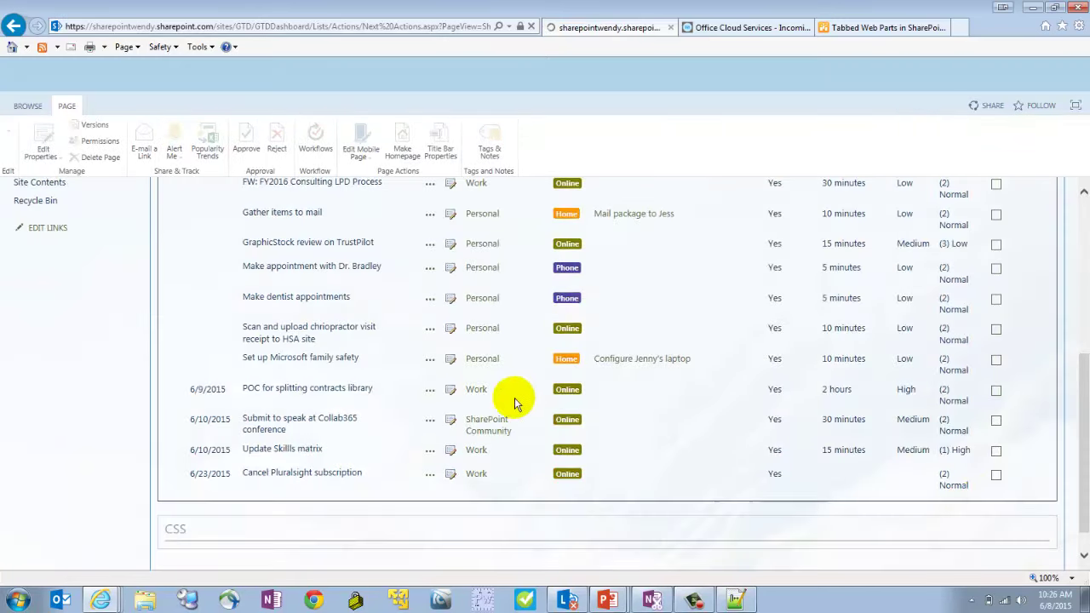
left_click(21, 135)
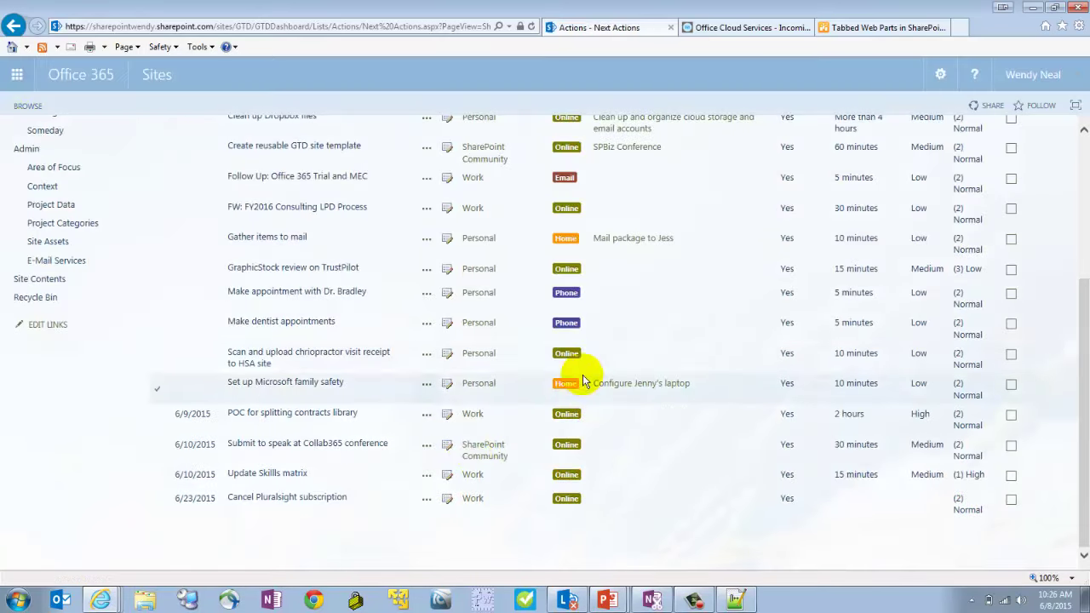
Look through the color-coded contexts of the tasks in the Next Actions list
scroll(630, 338, "down", 5)
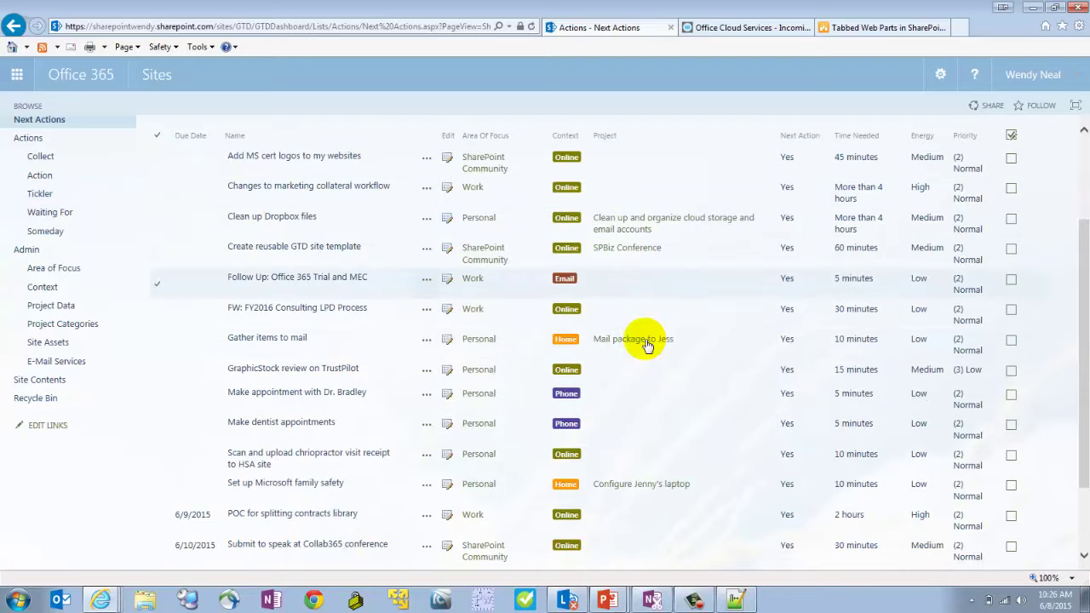
scroll(645, 344, "down", 1)
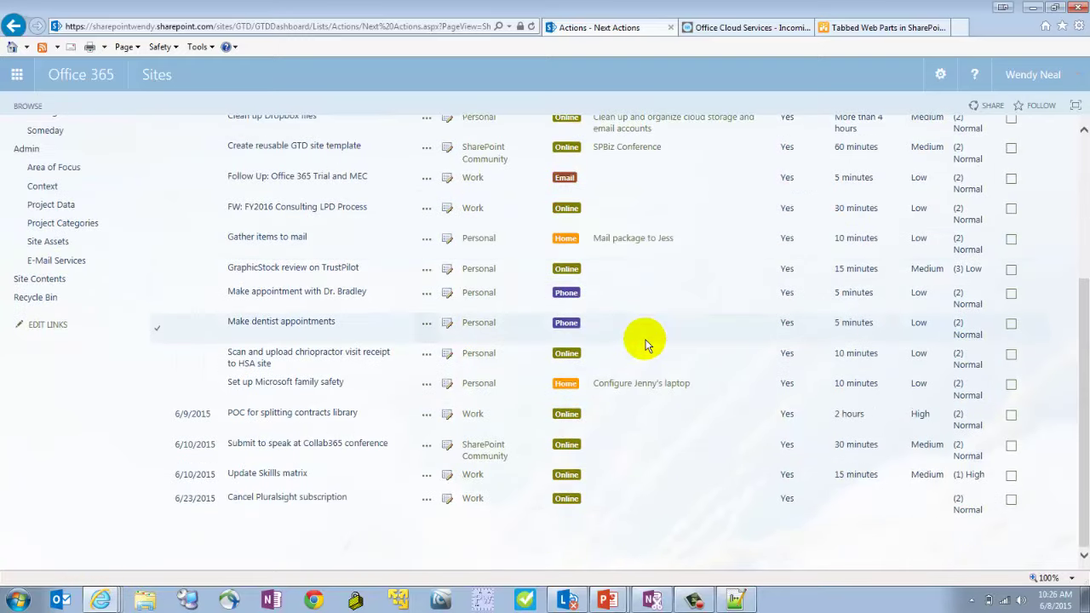
scroll(645, 345, "up", 3)
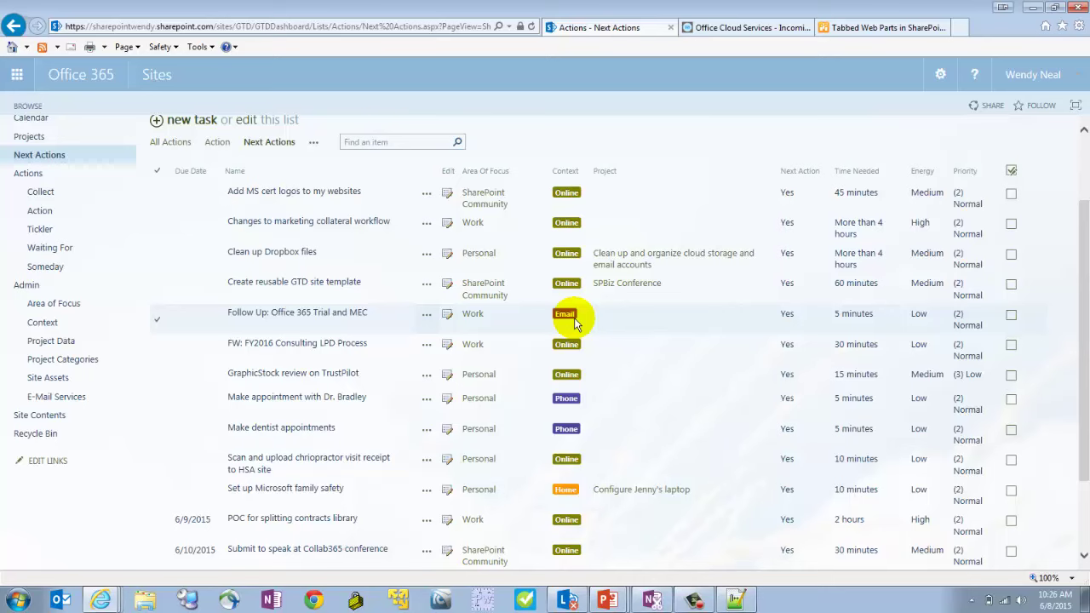
scroll(573, 318, "up", 2)
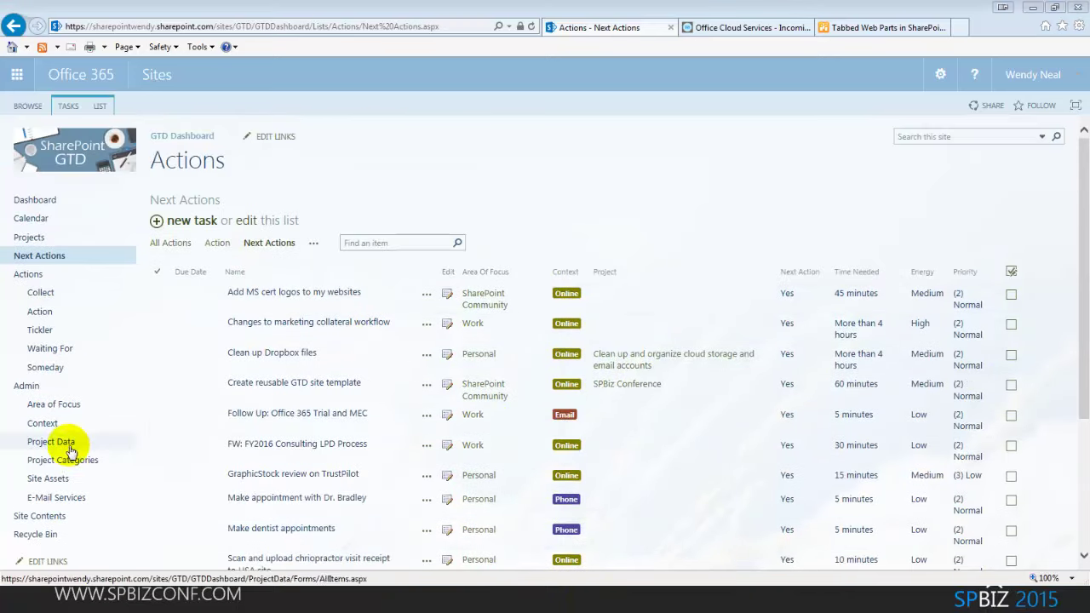
Open the E-Mail Services app from Site Contents and go to its Incoming E-Mail subscription and settings
left_click(39, 518)
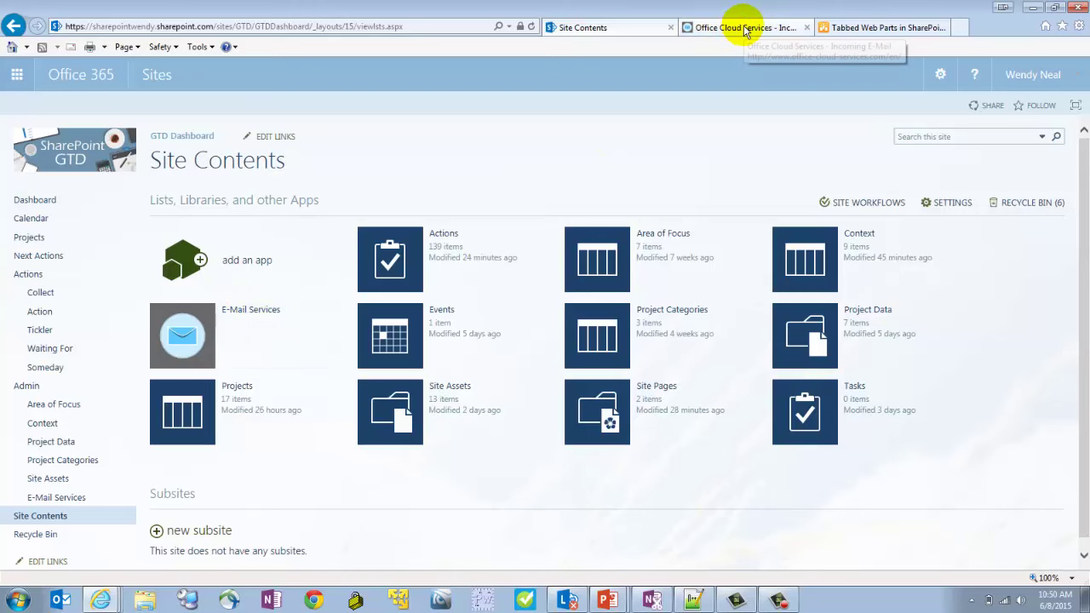
left_click(242, 315)
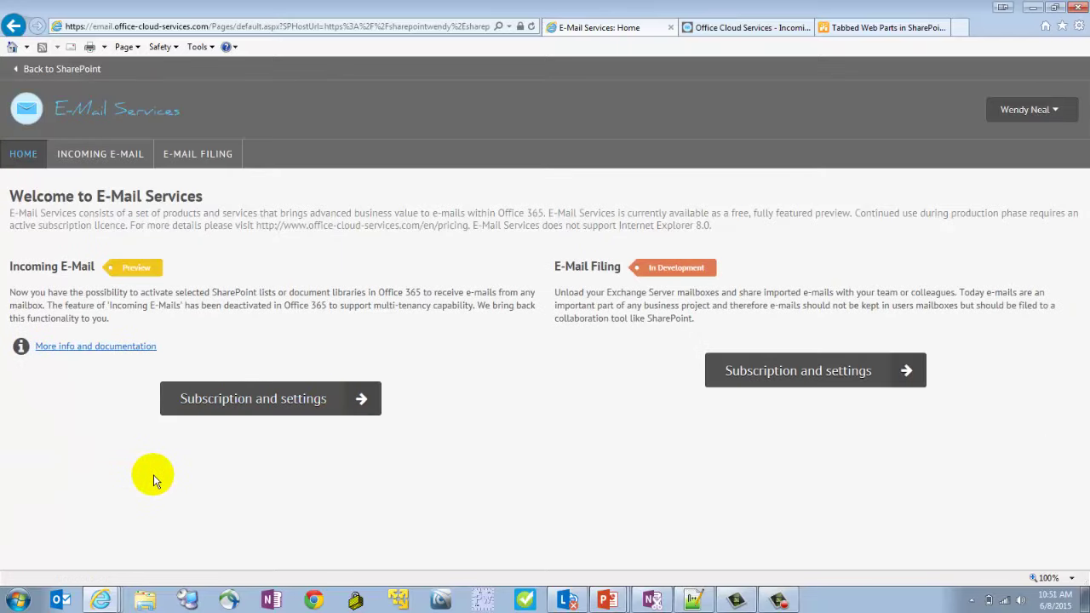
left_click(356, 402)
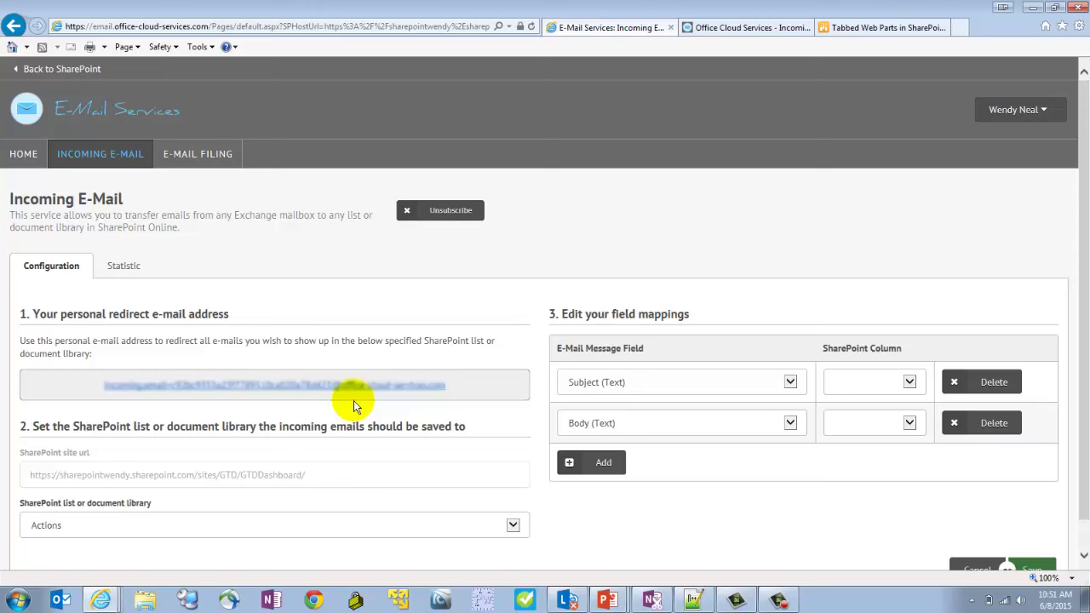
Show the SharePoint columns available for mapping the e-mail Subject and Body fields, leaving Name (Text) and Description (Note) selected
scroll(391, 414, "down", 1)
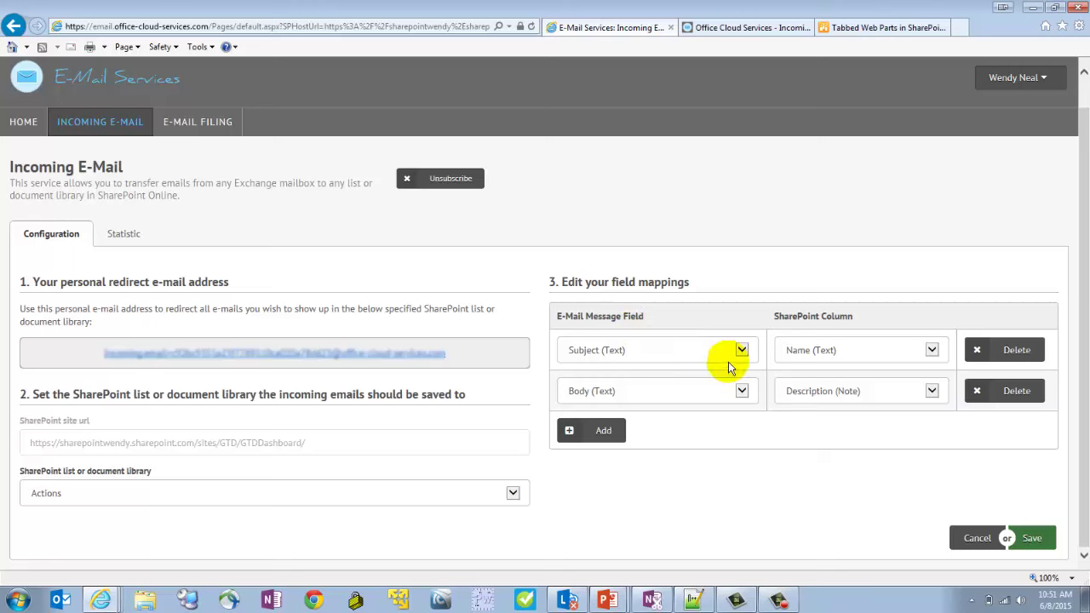
left_click(932, 351)
left_click(981, 271)
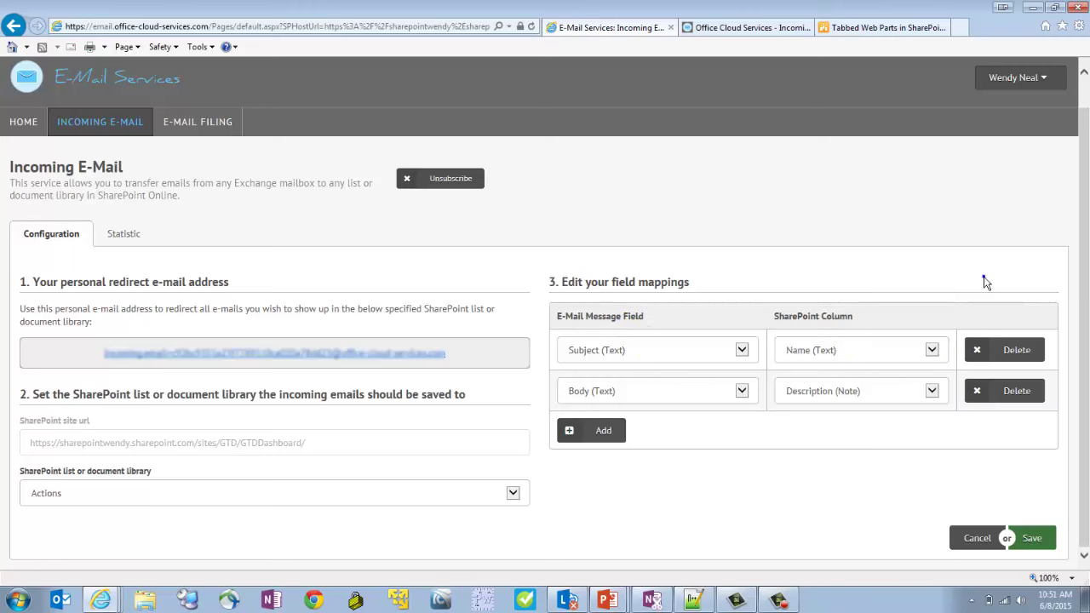
left_click(932, 391)
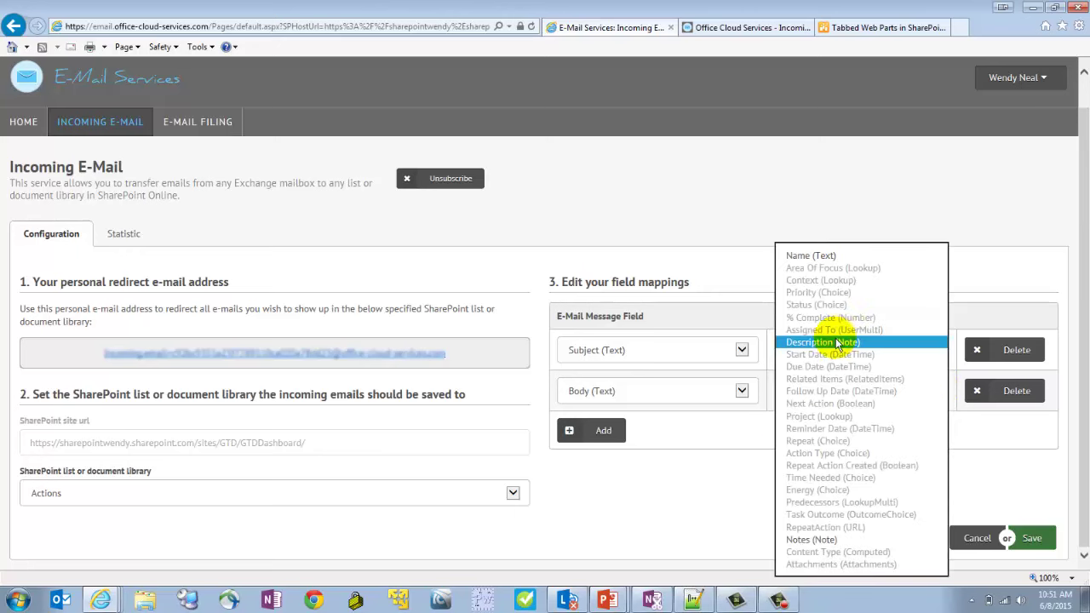
left_click(776, 345)
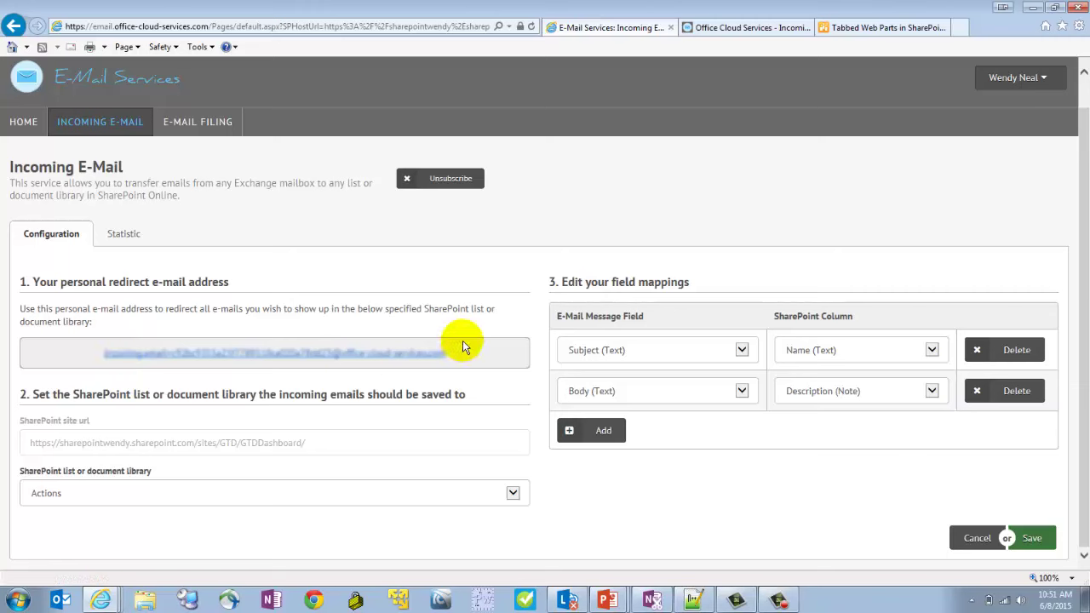
Return to the GTD Dashboard, review the description of the forwarded "Fun with SharePoint Calculated Columns" item under Collect, and close it
scroll(41, 100, "up", 1)
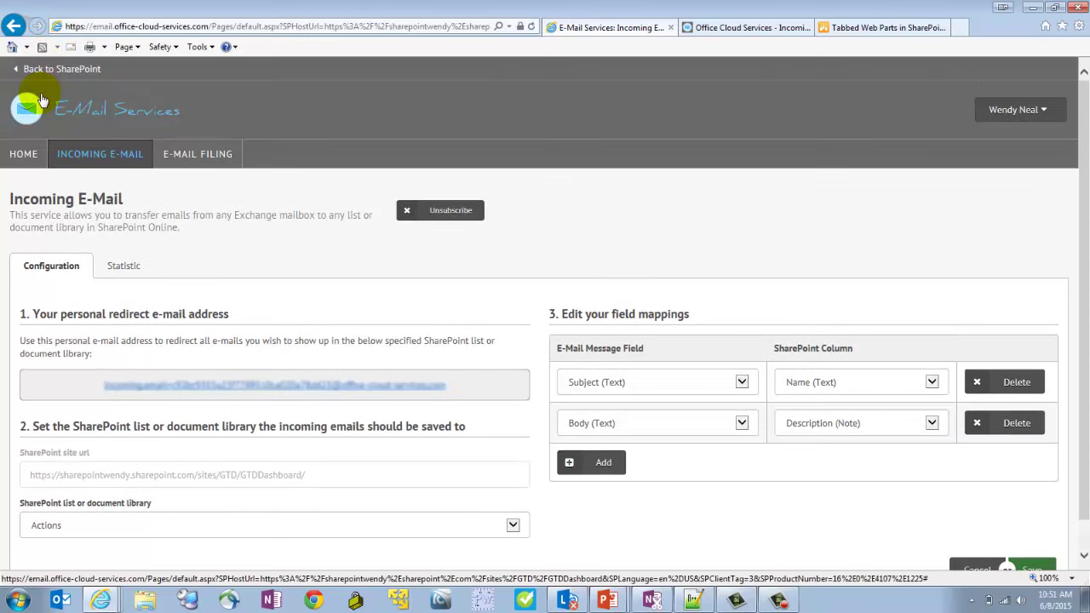
left_click(45, 70)
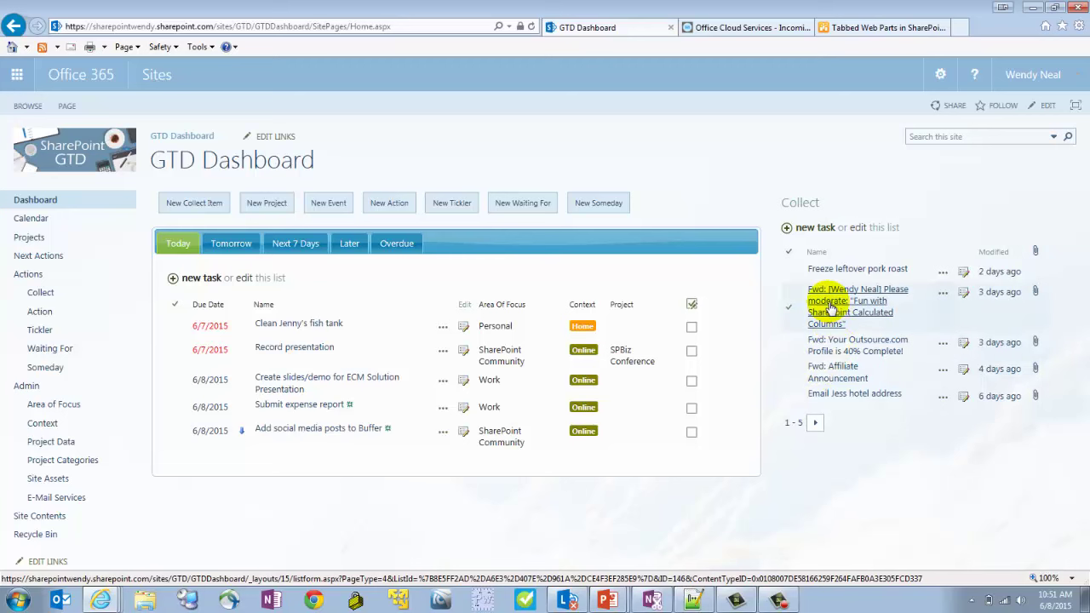
left_click(830, 306)
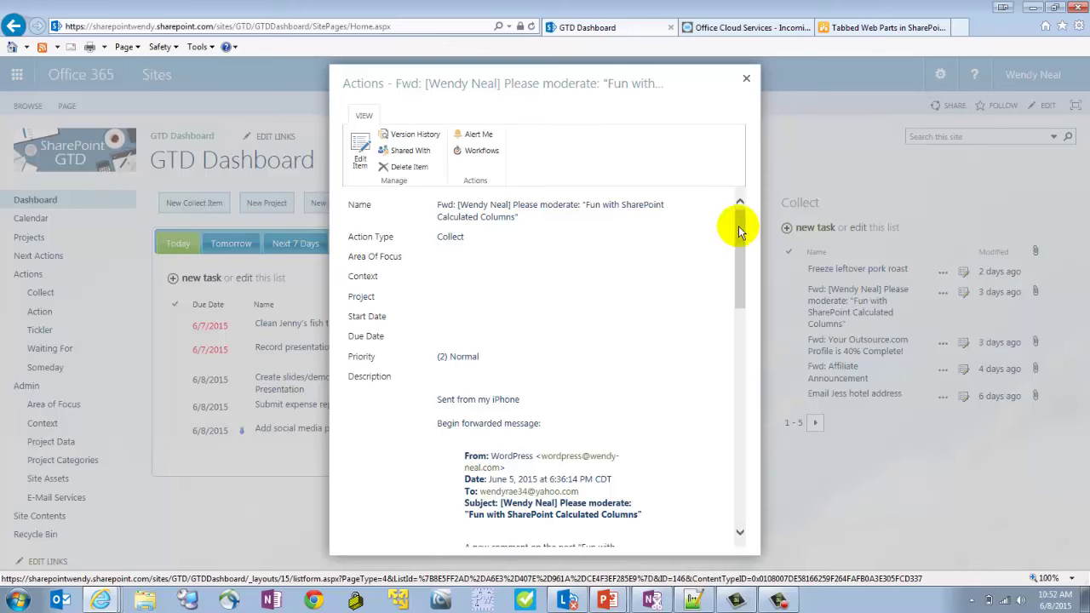
left_click_drag(739, 232, 727, 267)
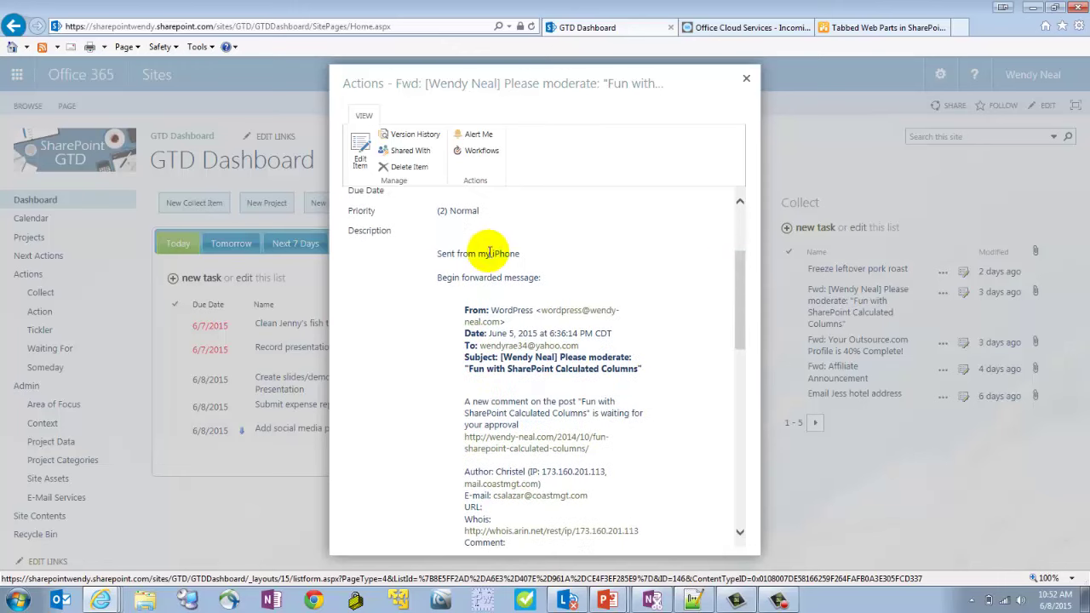
left_click_drag(436, 252, 587, 513)
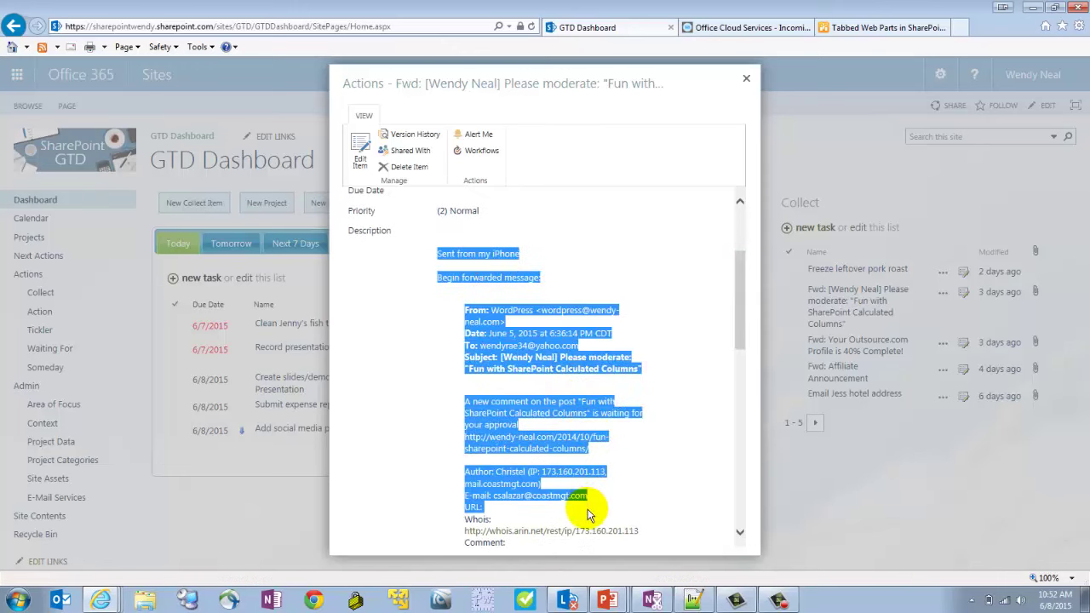
scroll(555, 383, "down", 5)
left_click_drag(545, 336, 384, 248)
left_click(384, 247)
scroll(547, 176, "down", 4)
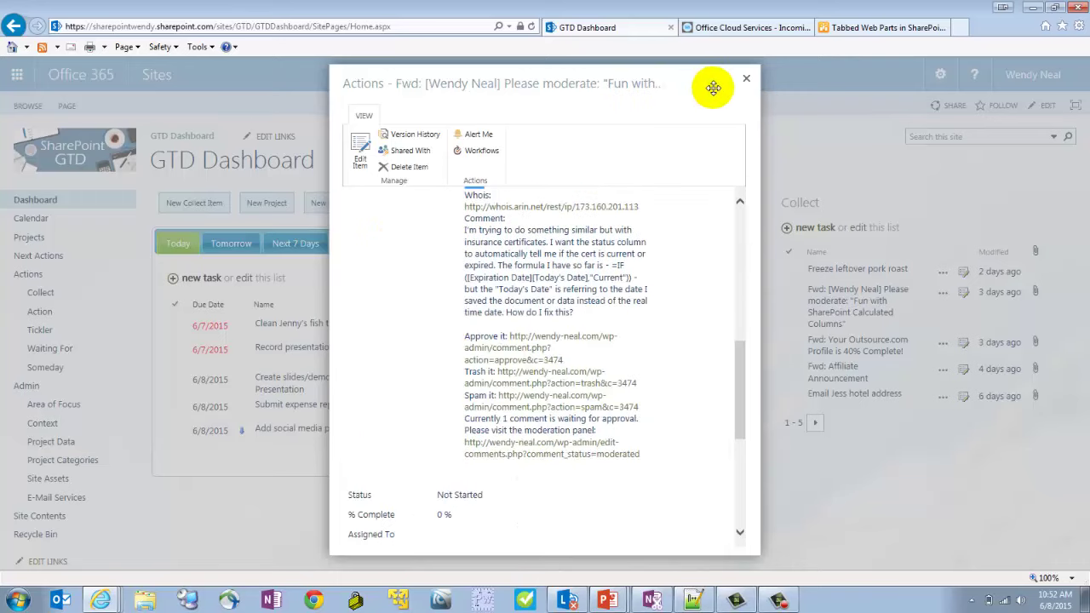
left_click(745, 79)
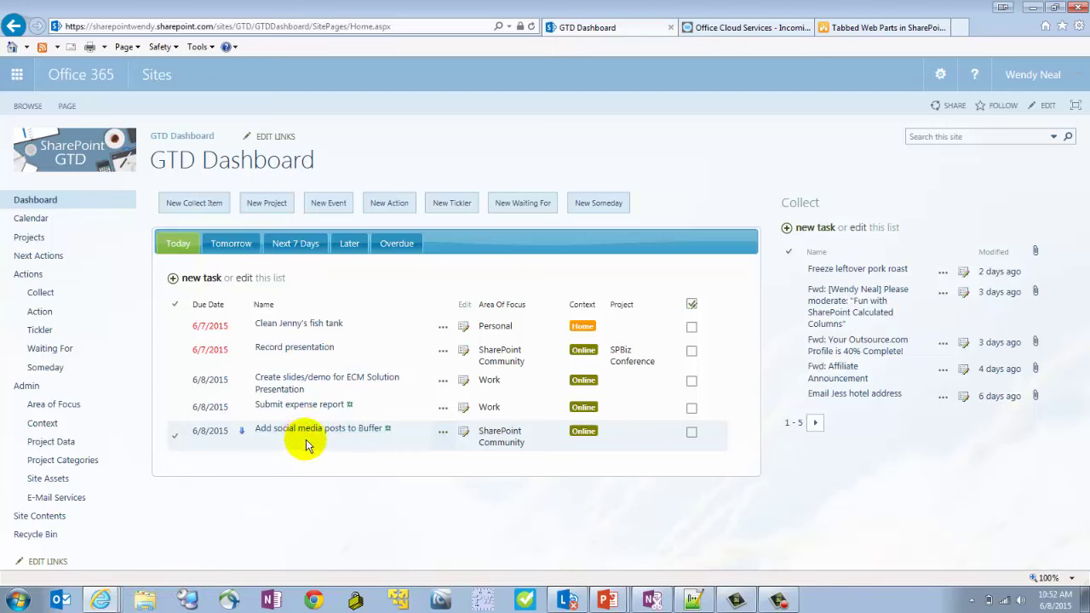
Mark the repeating task "Add social media posts to Buffer" as complete on the Today list
left_click(691, 434)
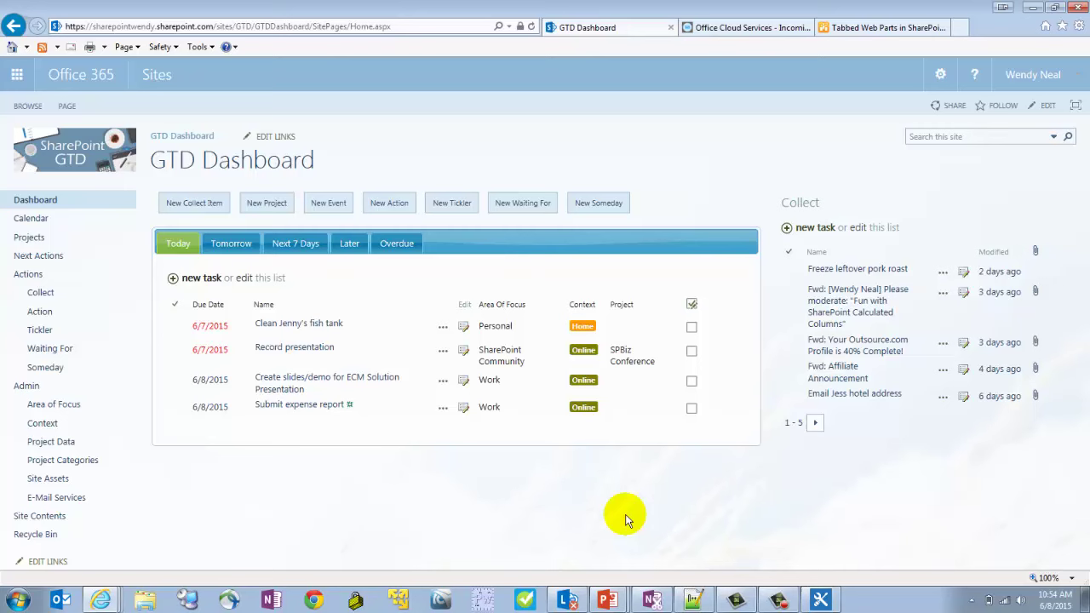
Switch to SharePoint Designer, open the RepeatAction workflow's settings, and point out its associated list and the automatic start on item change
left_click(823, 601)
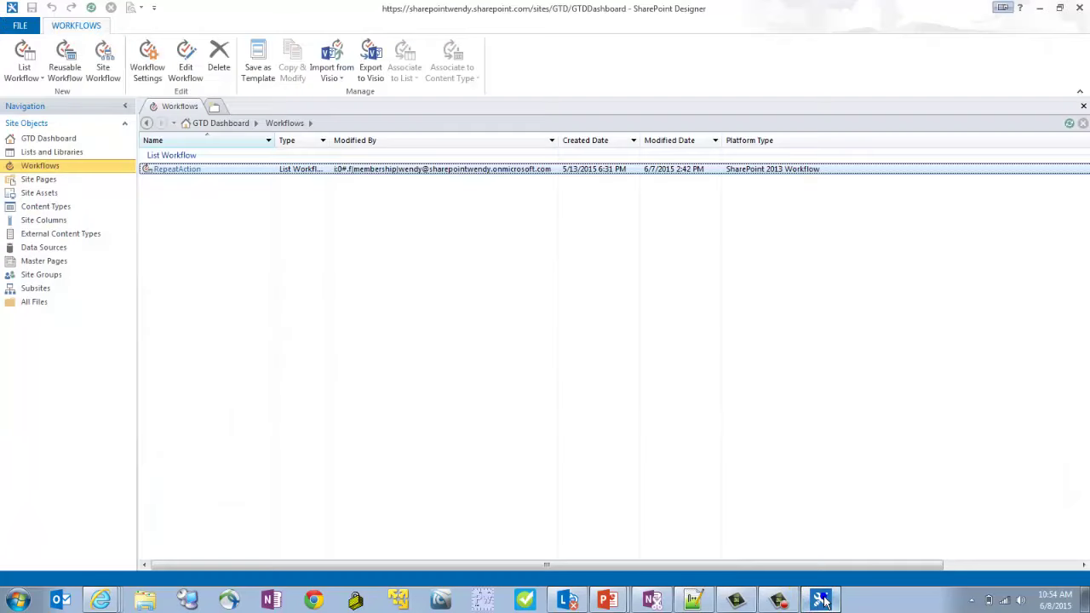
left_click(178, 171)
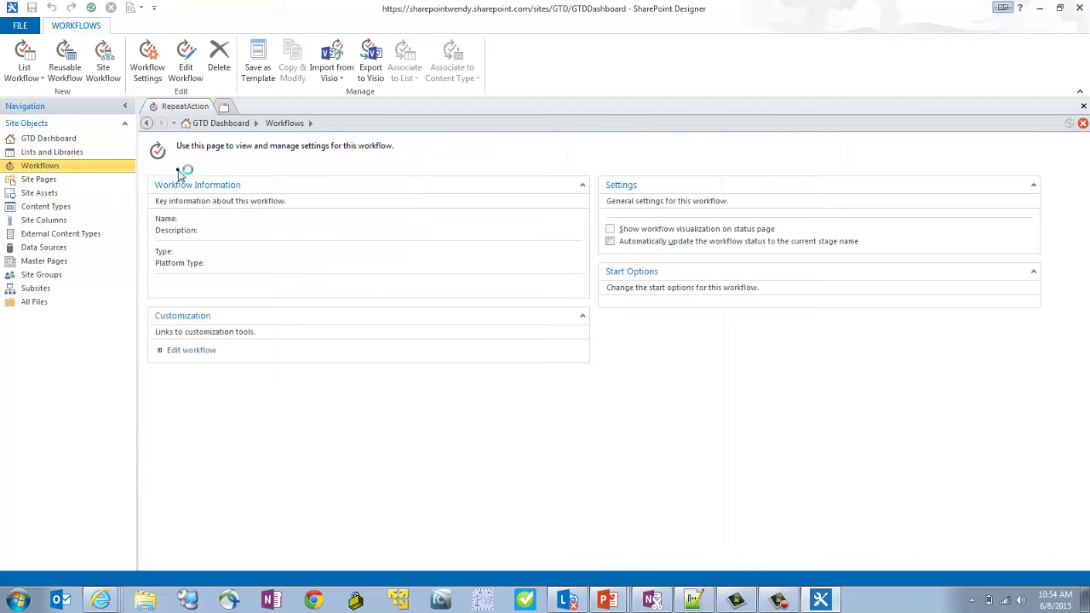
left_click(178, 170)
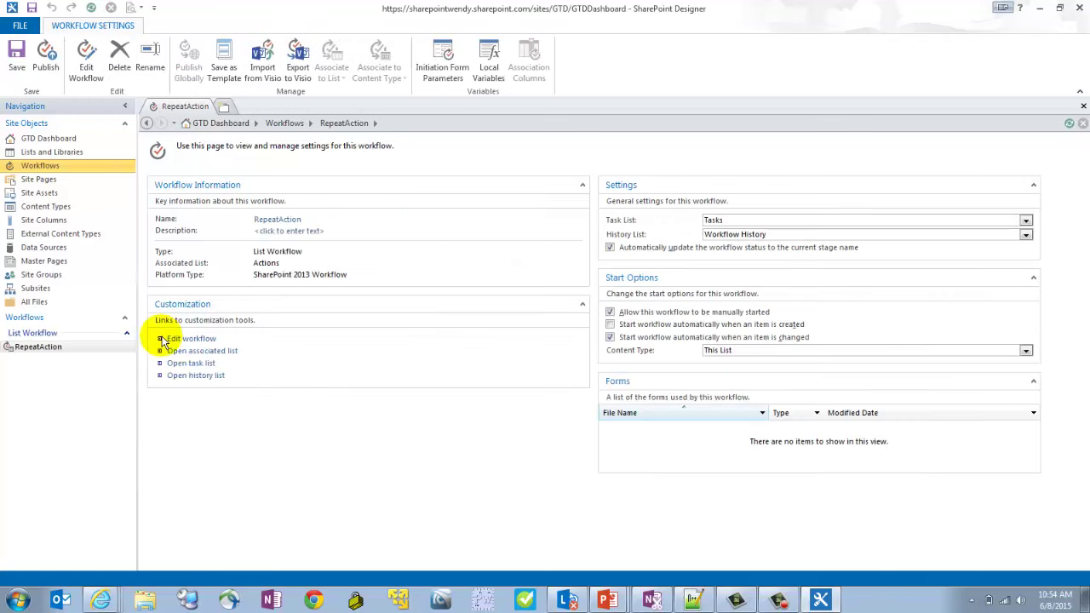
double_click(285, 264)
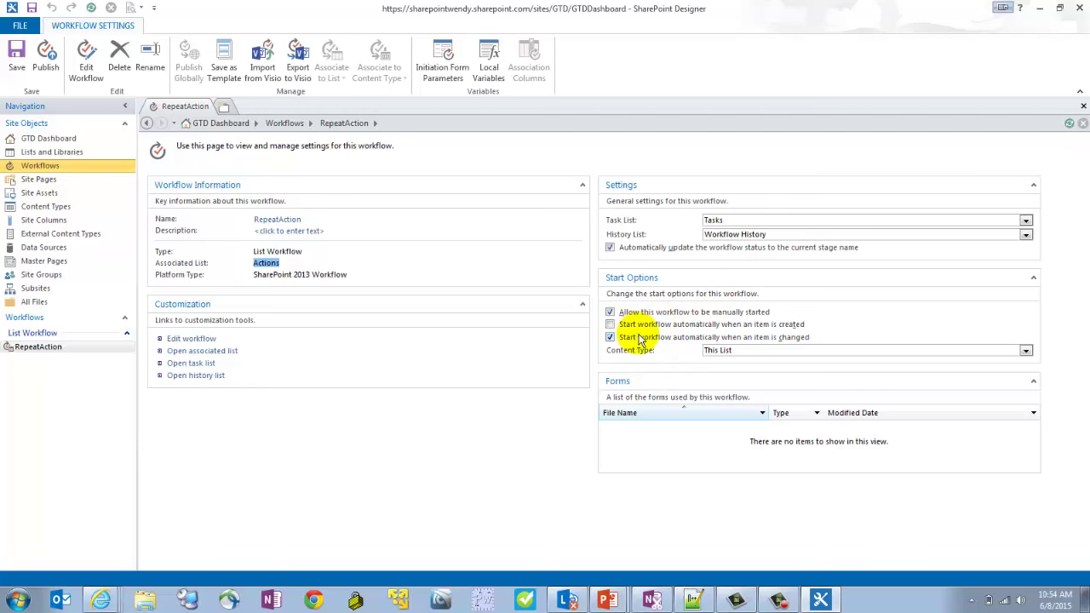
left_click(806, 338)
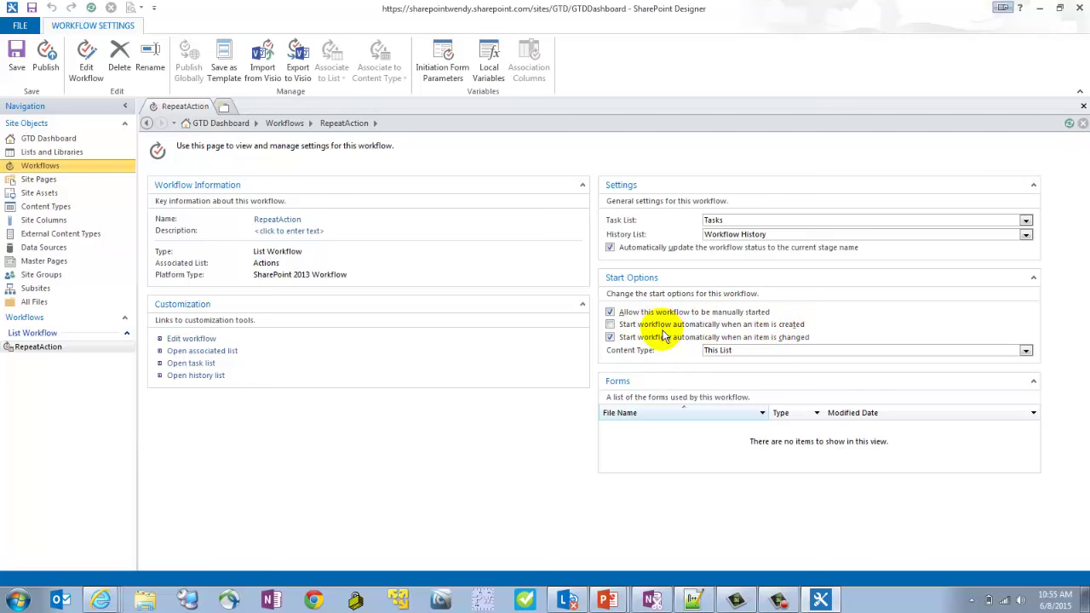
Open the RepeatAction workflow for editing and examine the Repeat stage's conditions, variables and due-date calculation for each repeat interval
left_click(193, 339)
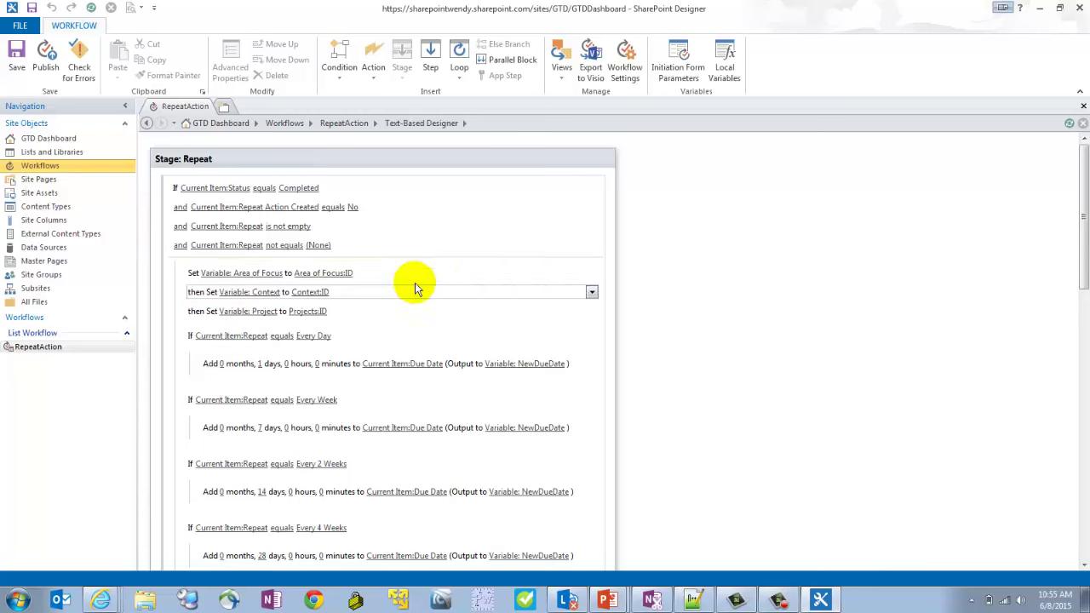
scroll(322, 281, "down", 1)
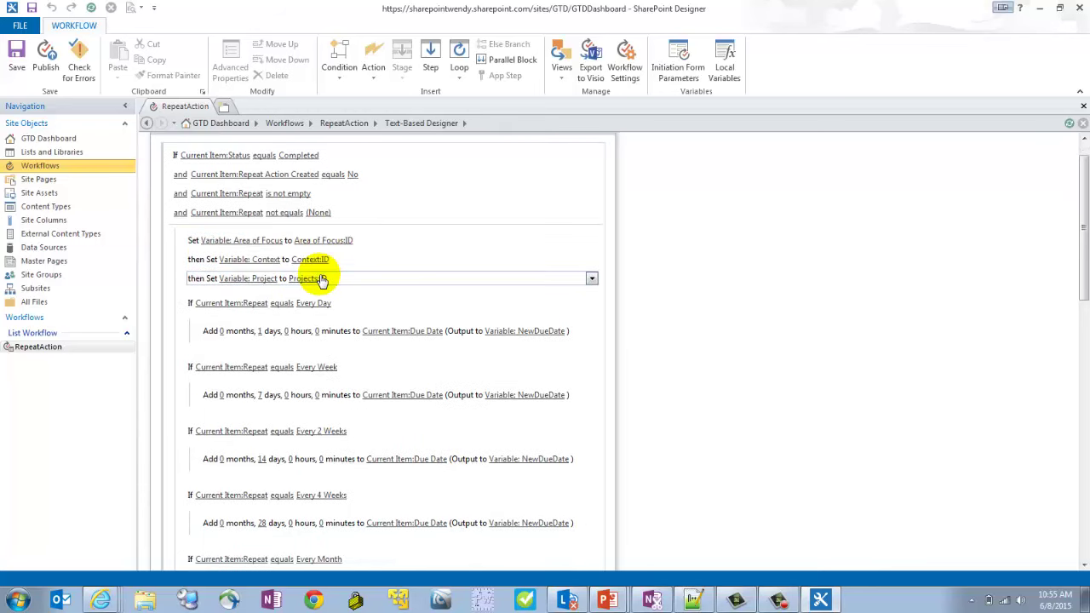
scroll(694, 349, "down", 1)
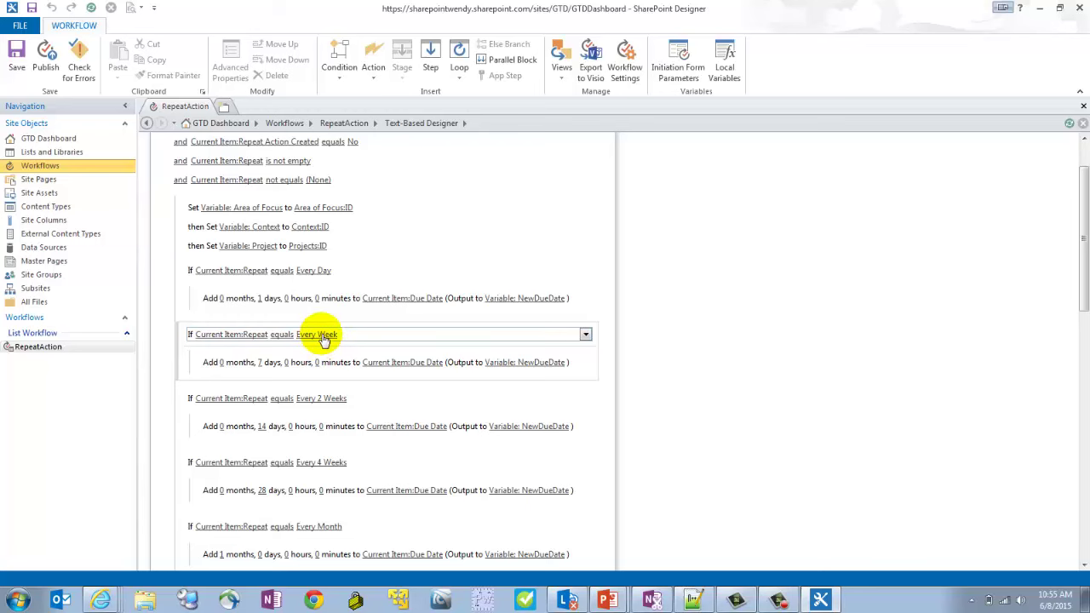
scroll(255, 315, "down", 1)
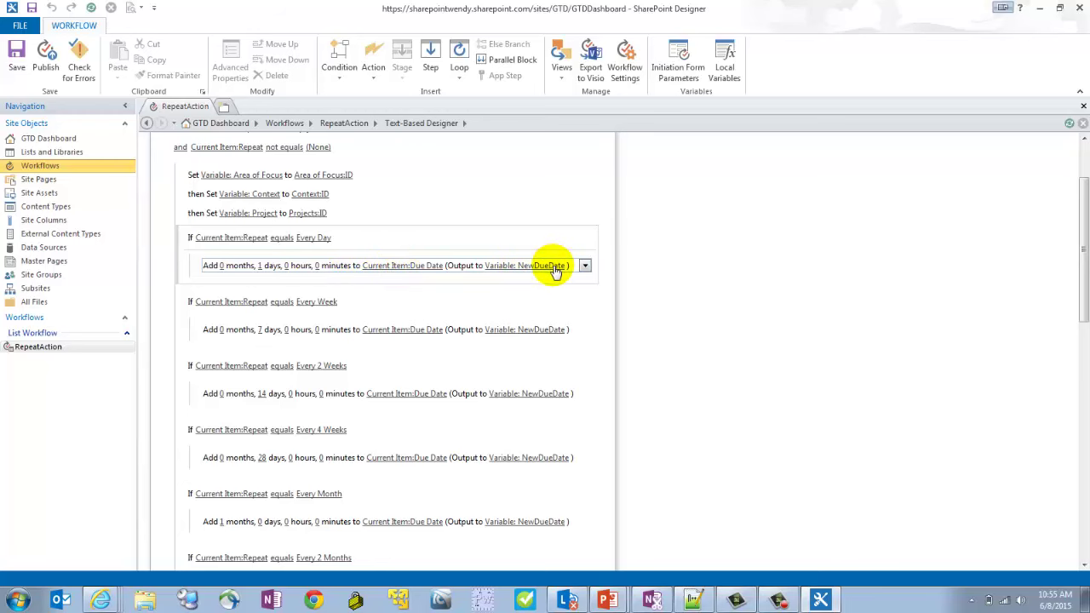
scroll(457, 267, "down", 1)
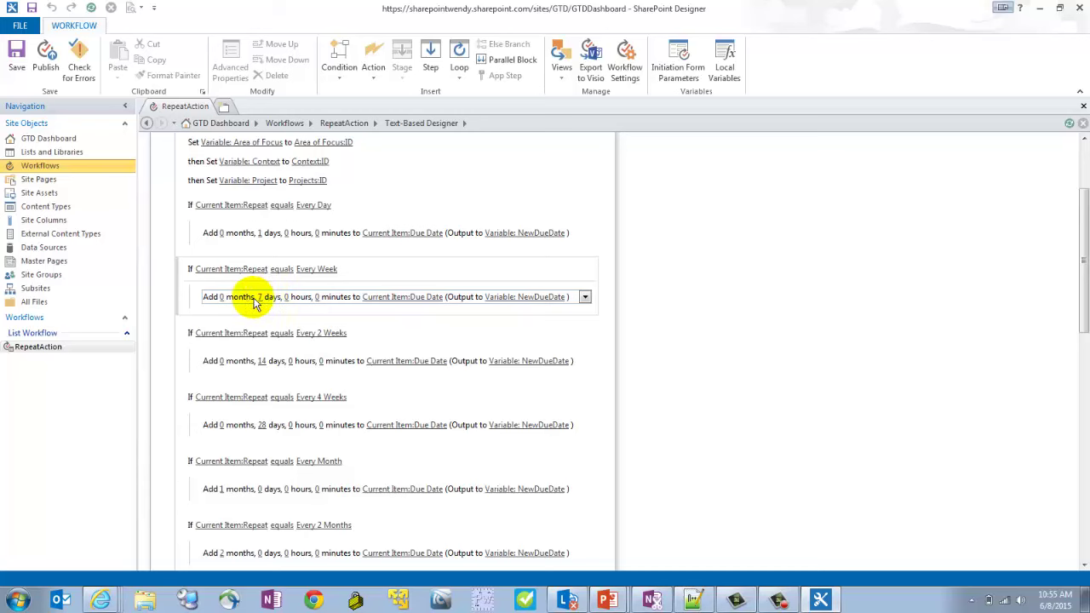
scroll(269, 302, "down", 4)
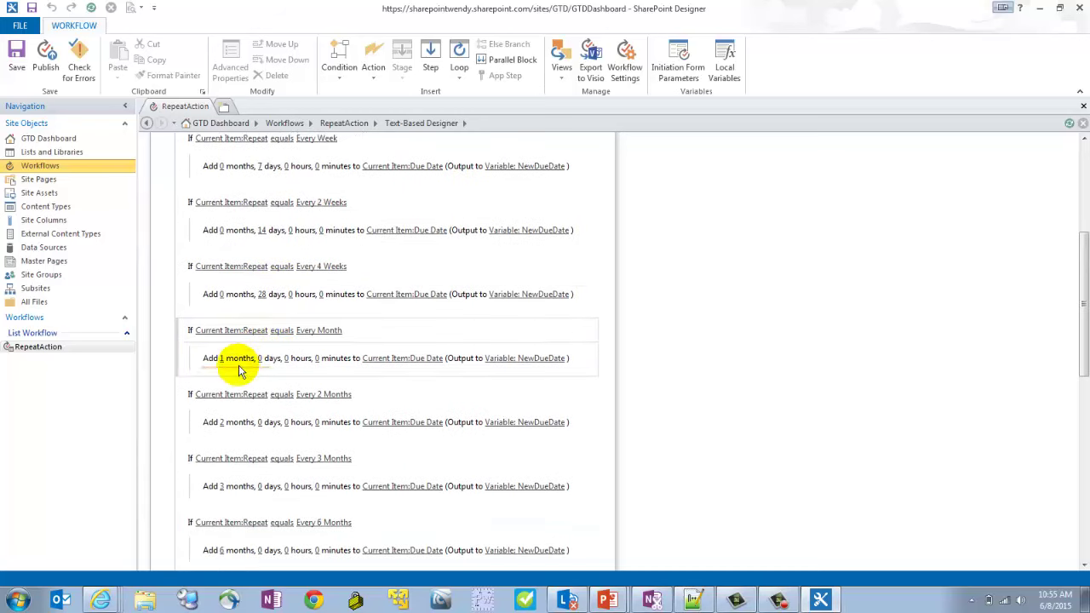
scroll(243, 369, "down", 2)
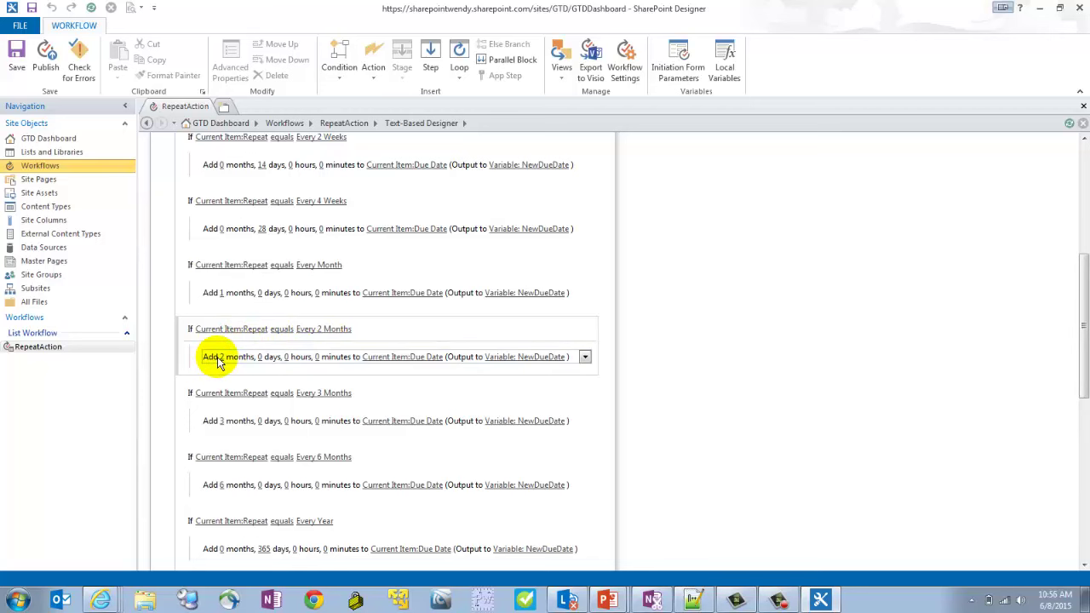
scroll(464, 359, "down", 4)
scroll(465, 358, "down", 10)
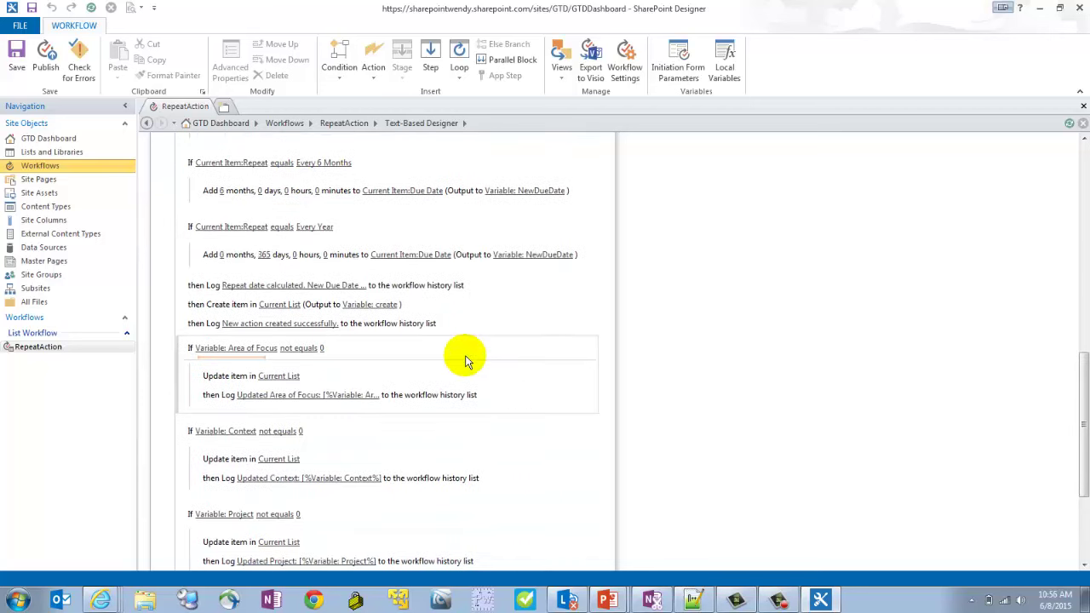
Open the Current List settings of the workflow's Create item action and review the field values assigned to the new item
scroll(638, 414, "up", 9)
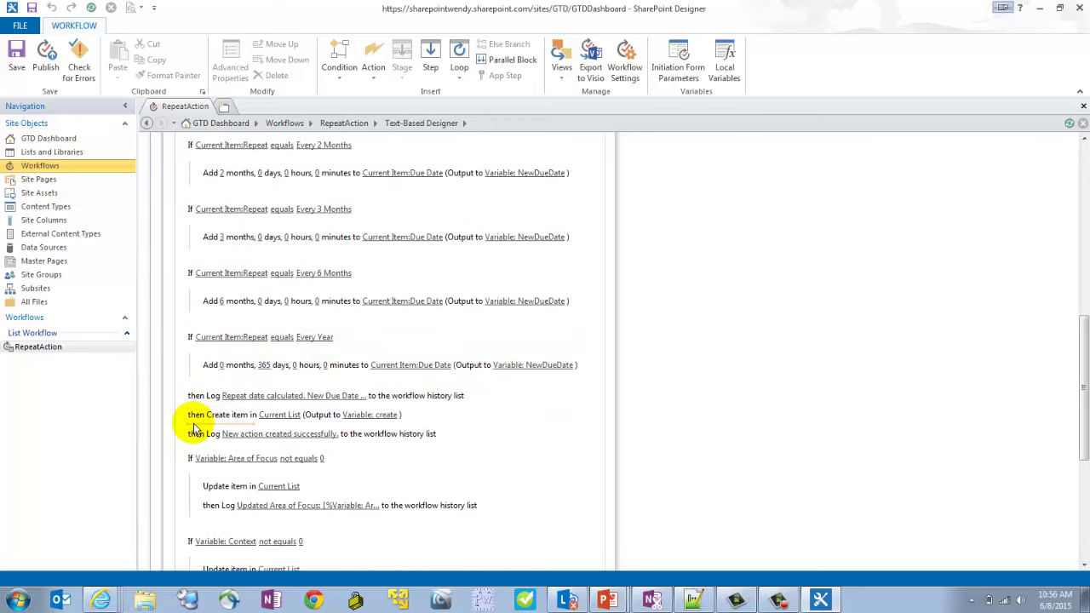
left_click(275, 416)
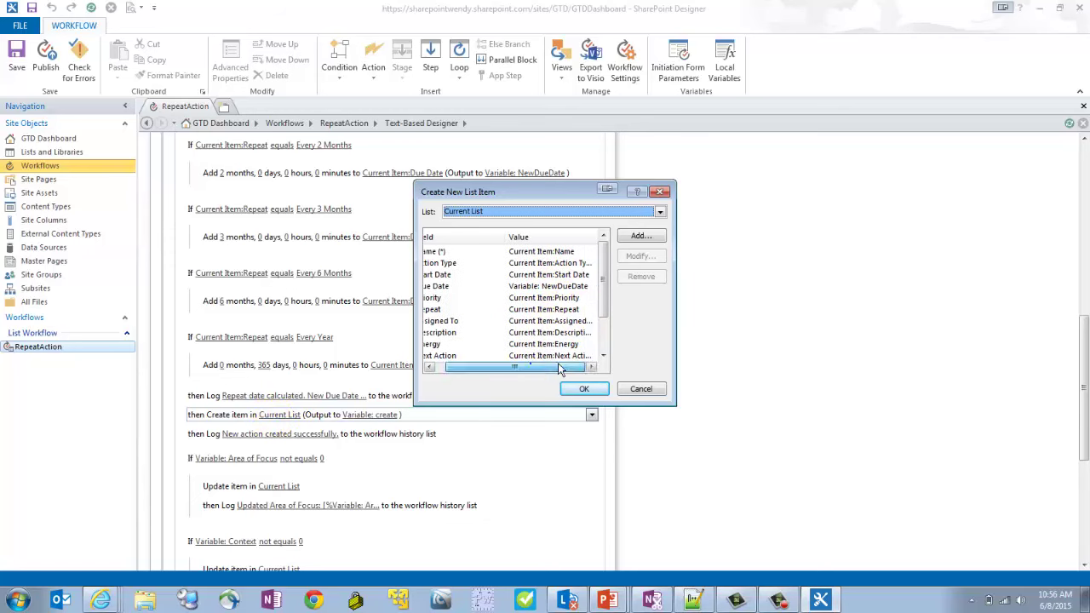
left_click_drag(529, 367, 542, 367)
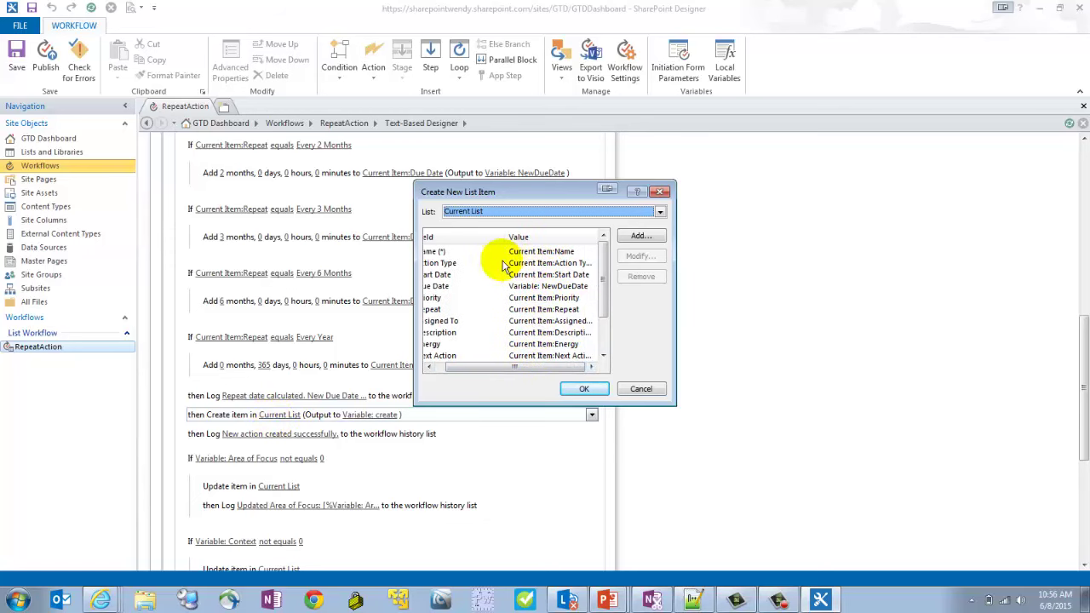
Inspect the value assigned to the Name field of the new list item and close the Create item settings without changes
left_click(458, 251)
left_click(635, 256)
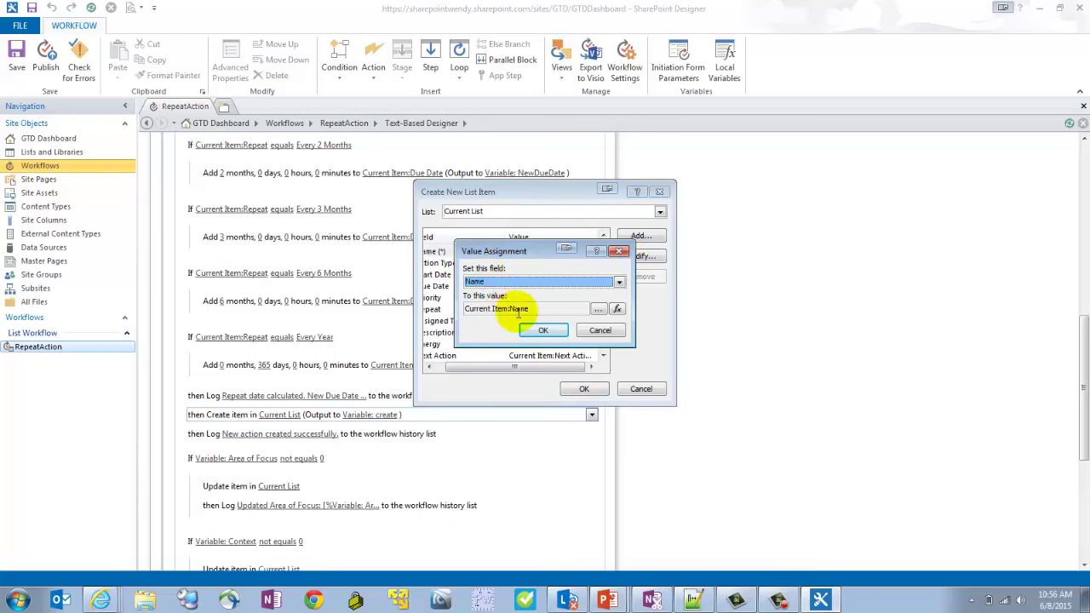
left_click(558, 331)
left_click_drag(552, 366, 490, 370)
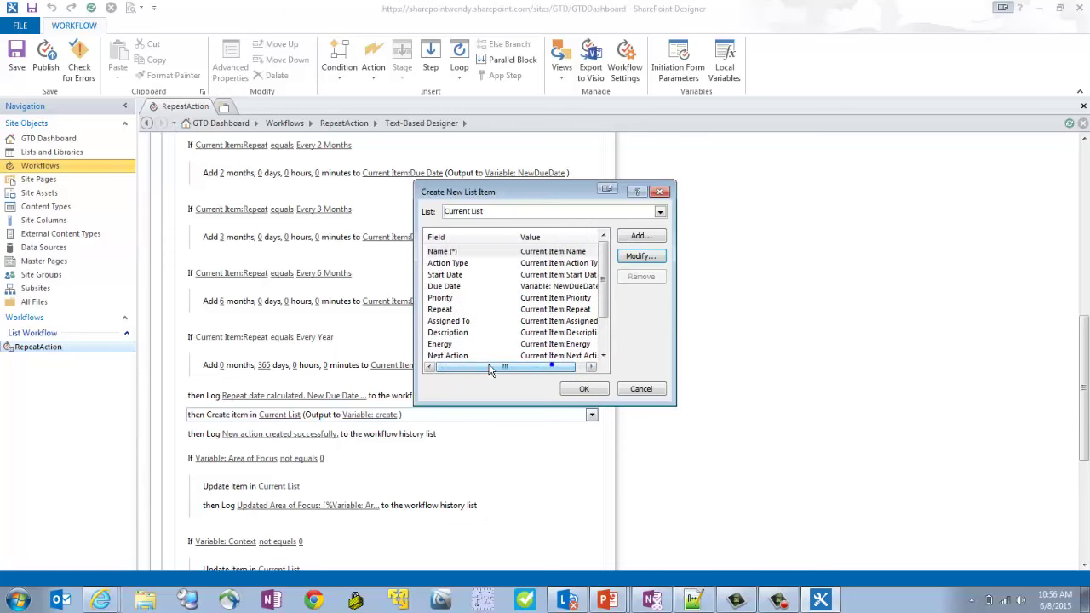
left_click(640, 390)
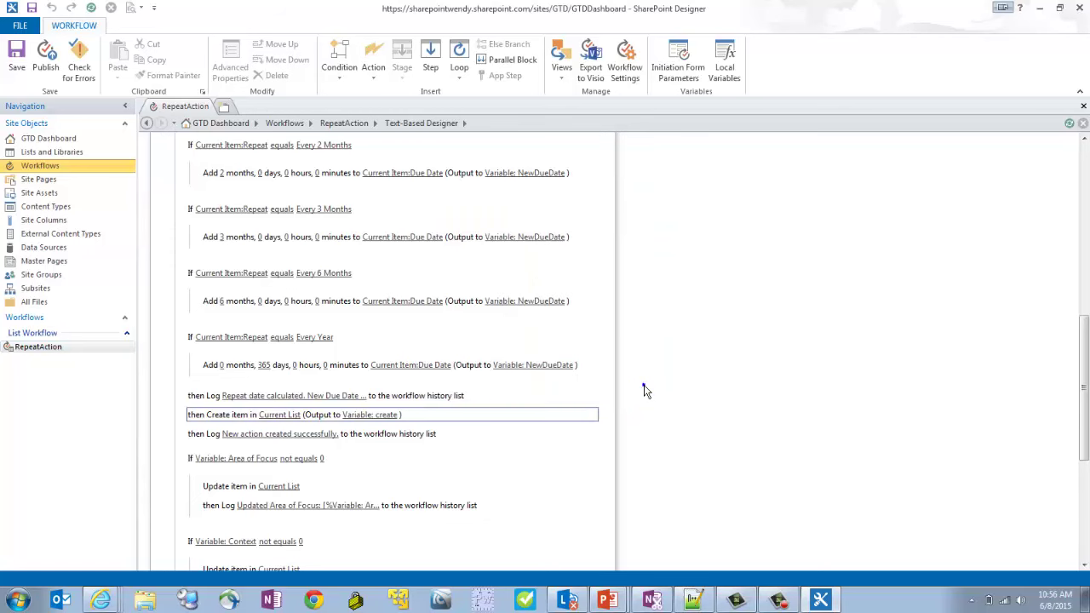
Switch to the GTD Dashboard in Internet Explorer, reload the page and check the Tomorrow list for the recreated "Add social media posts to Buffer" task
key("alt+Tab")
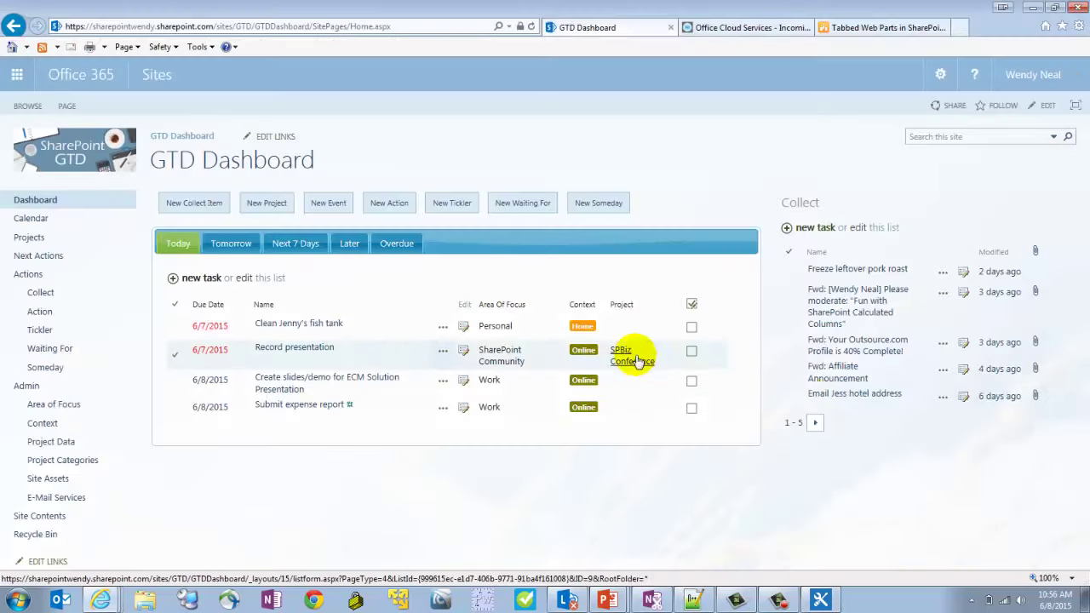
left_click(528, 26)
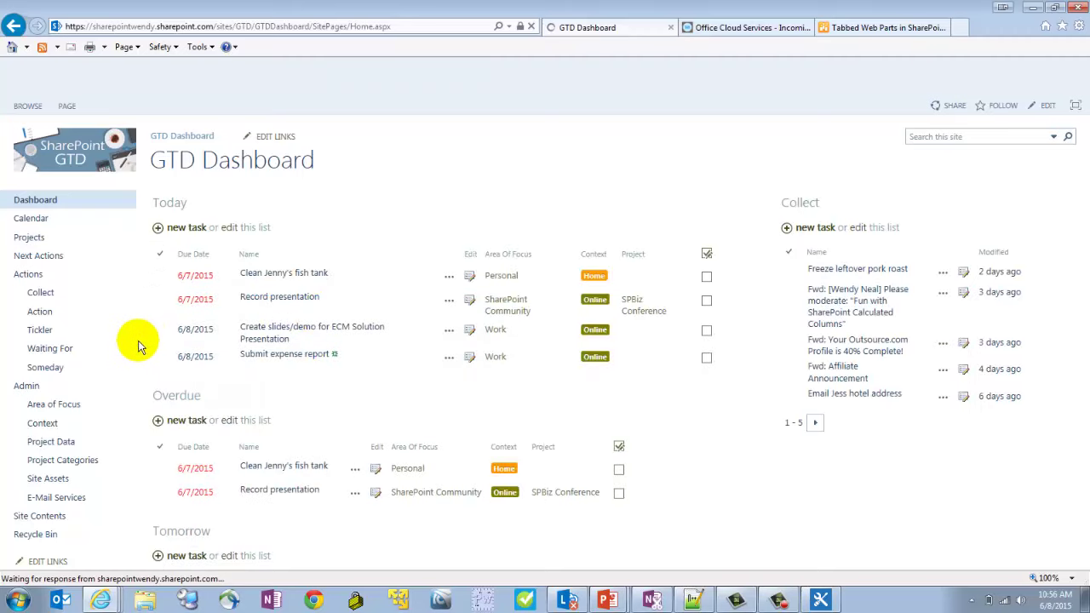
left_click(230, 243)
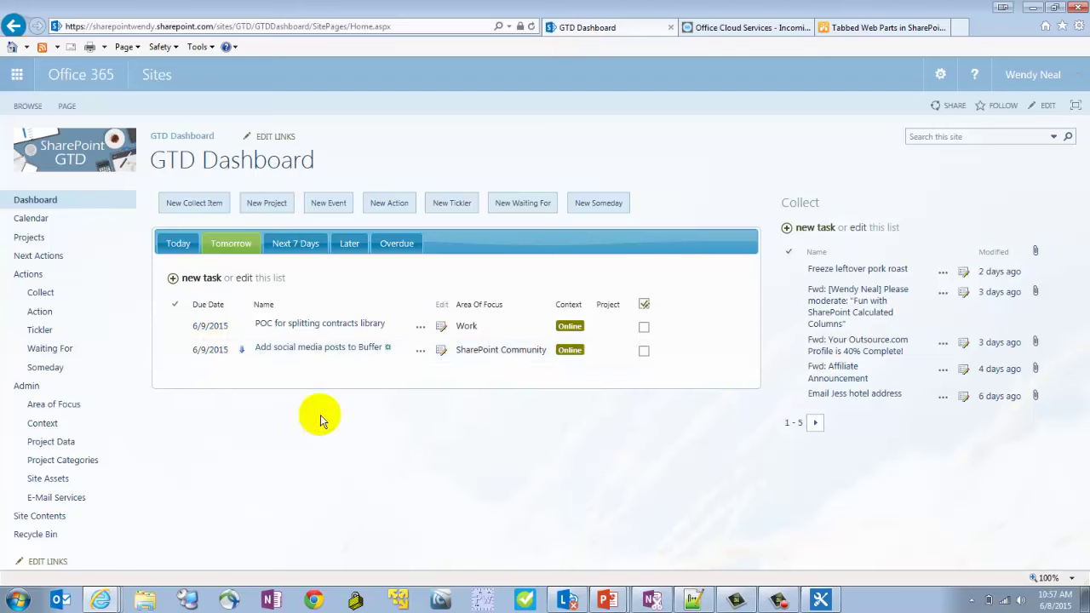
Switch to the PowerPoint slide show of the GTD Dashboard presentation
key("alt+Tab")
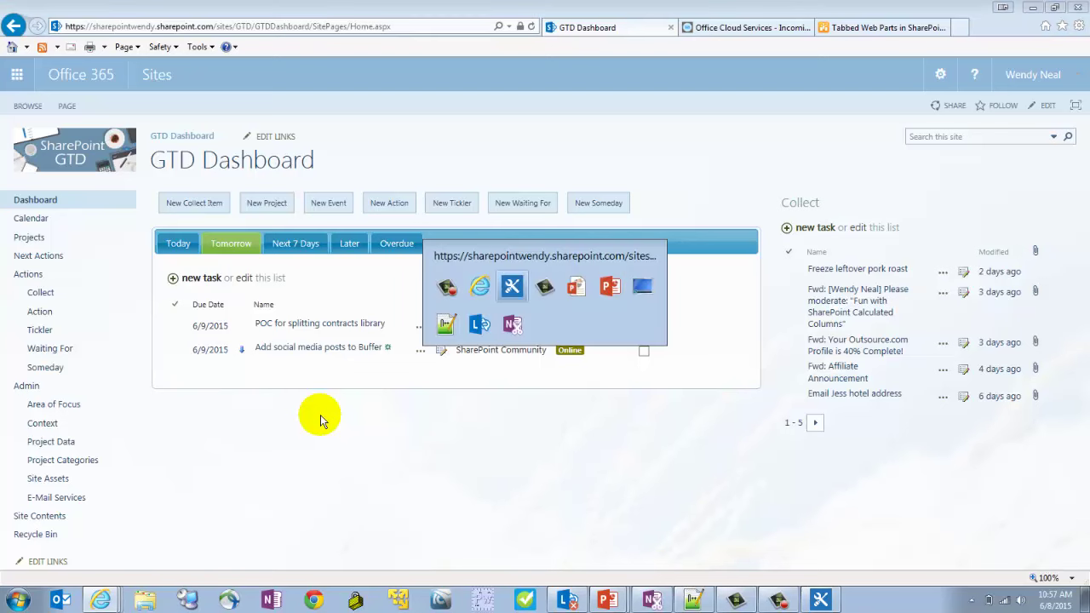
key("alt+Tab")
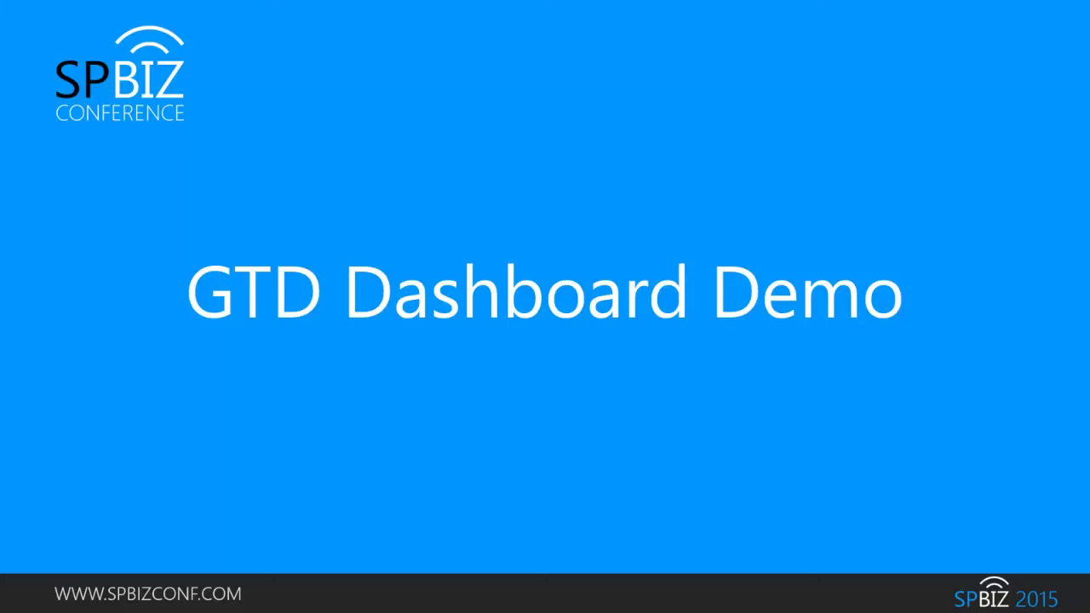